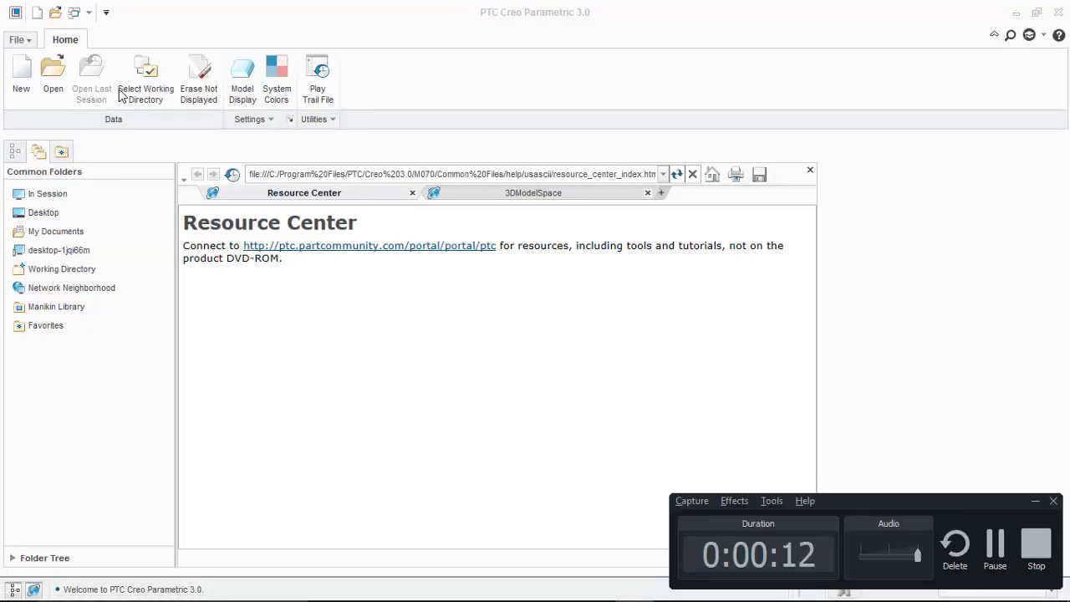
Start selecting a working directory and browse on drive D: through Current Study and Youtube channel work for ansys to Camtesia Projects
left_click(149, 83)
left_click(339, 264)
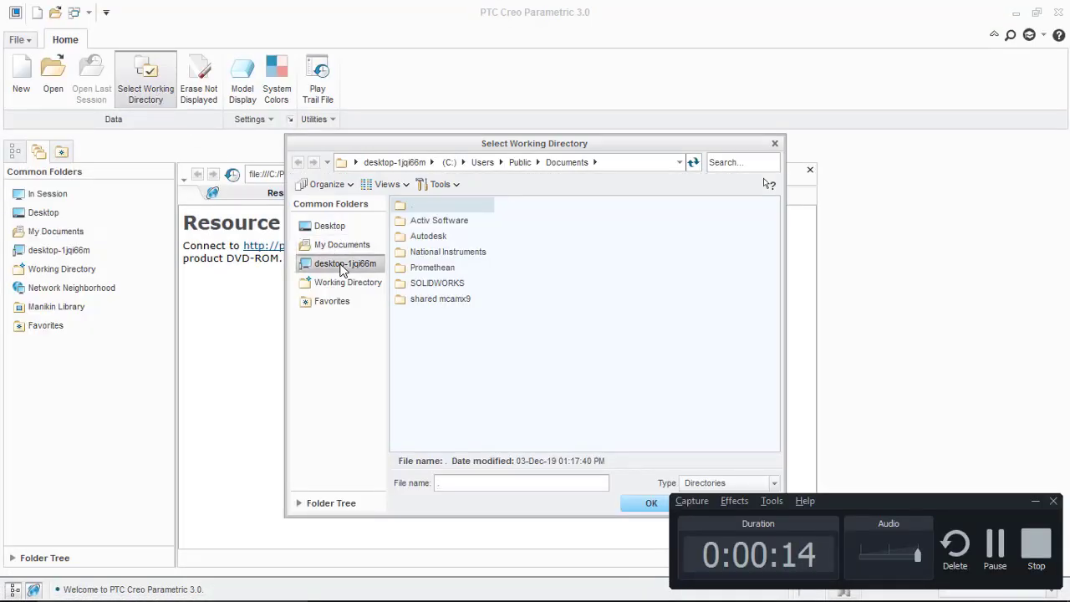
double_click(445, 236)
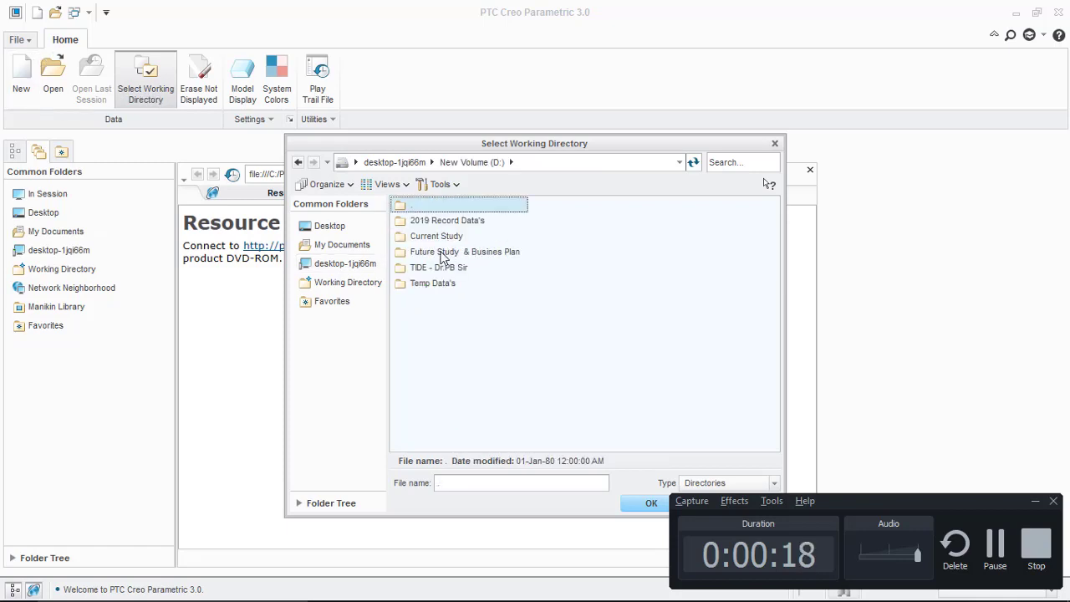
double_click(436, 236)
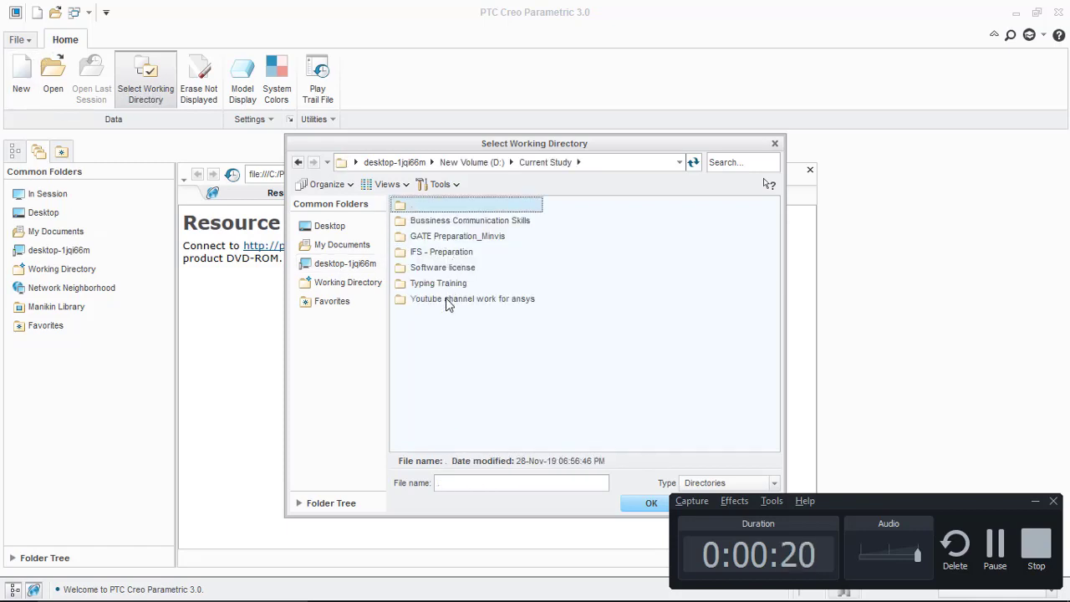
double_click(445, 299)
double_click(435, 220)
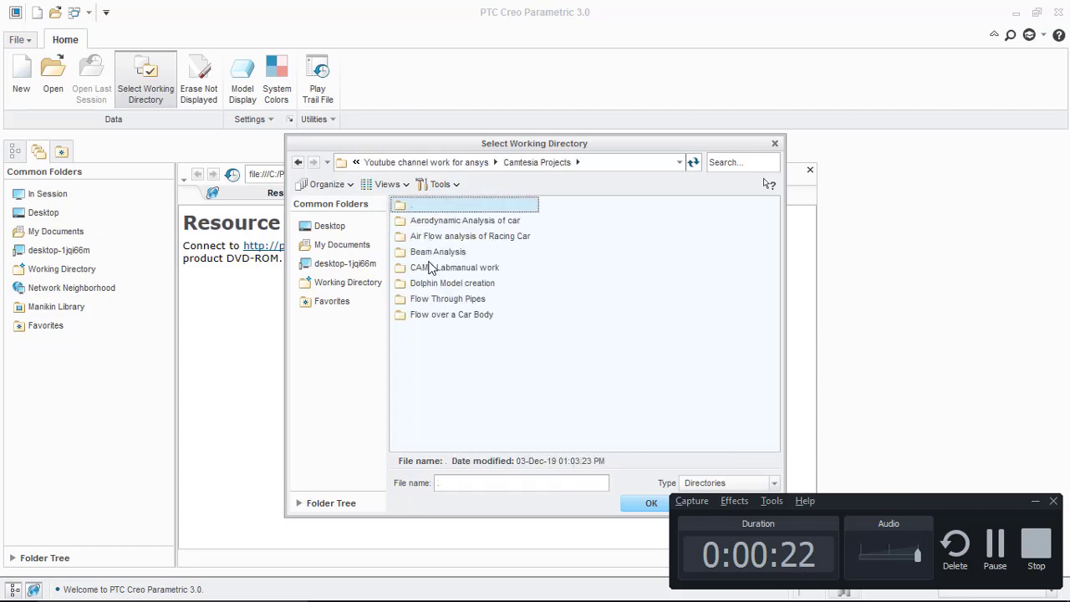
double_click(437, 252)
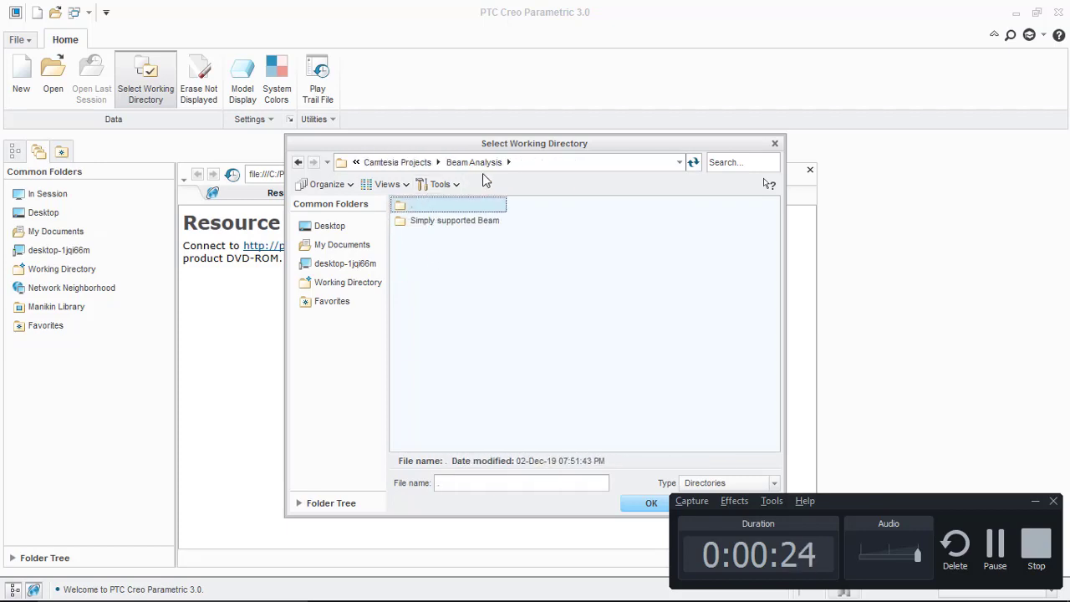
left_click(299, 162)
Set the working directory to CAMD Labmanual work > My Work Files > CREO - 3D model files > Plummer Block Files > Part Files
double_click(454, 268)
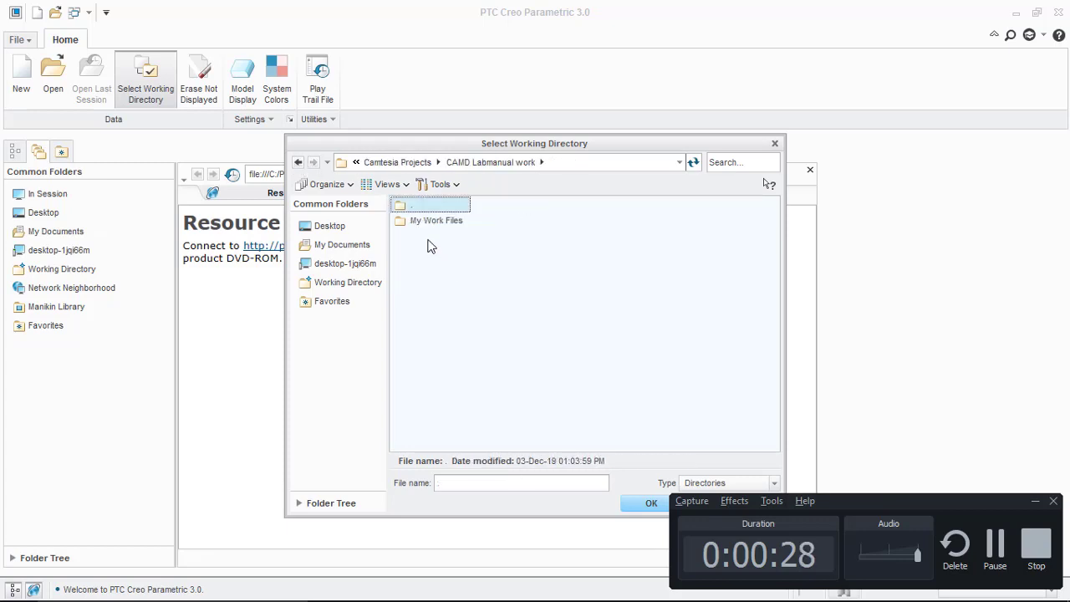
double_click(435, 222)
double_click(435, 222)
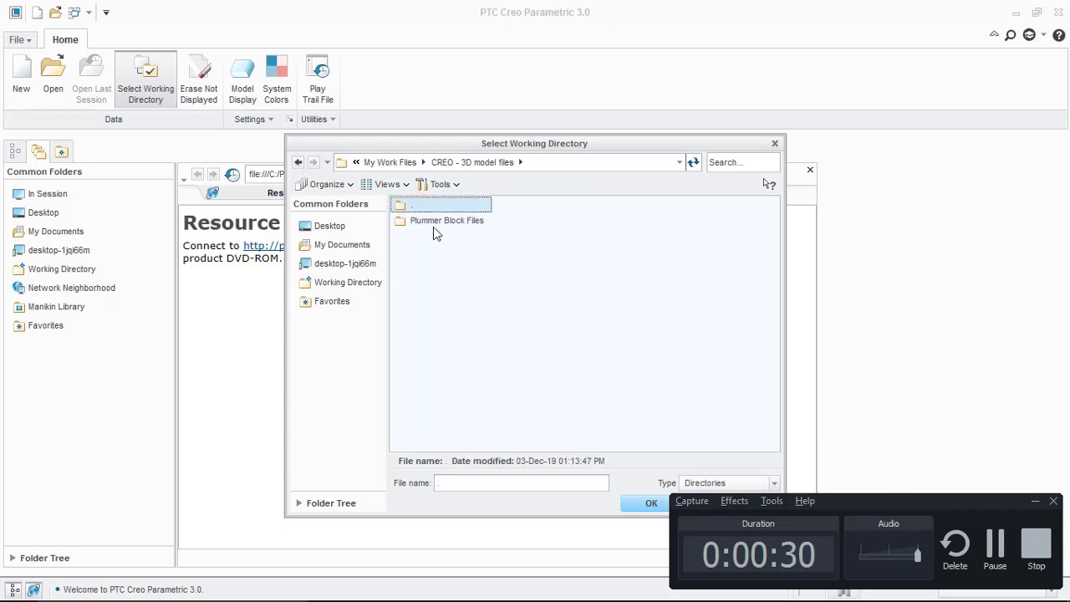
double_click(438, 223)
double_click(432, 236)
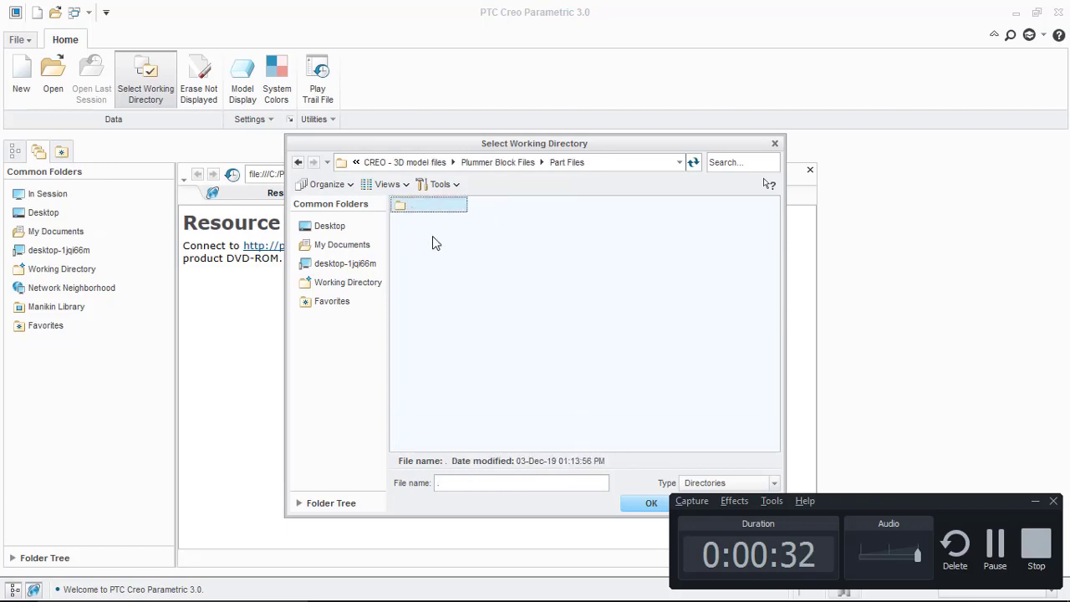
left_click(640, 505)
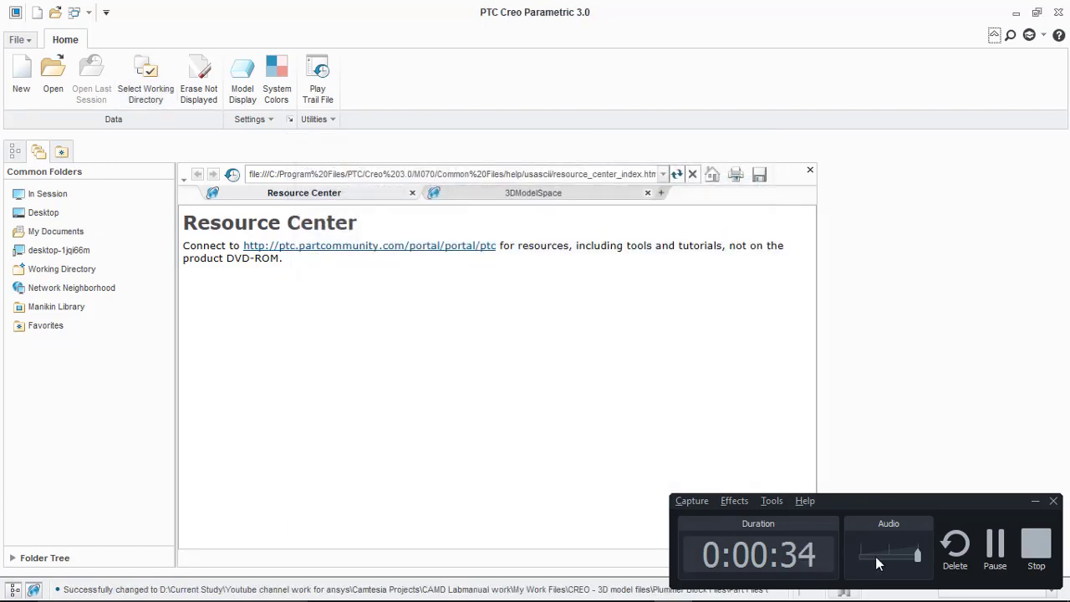
Show the contents of the current working directory
left_click(51, 270)
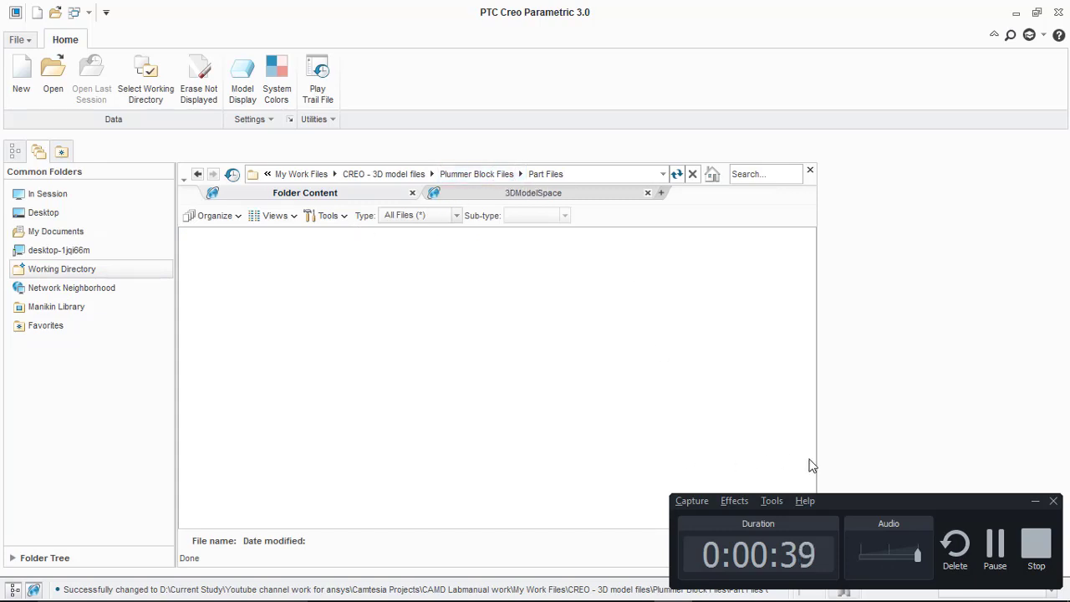
left_click(994, 548)
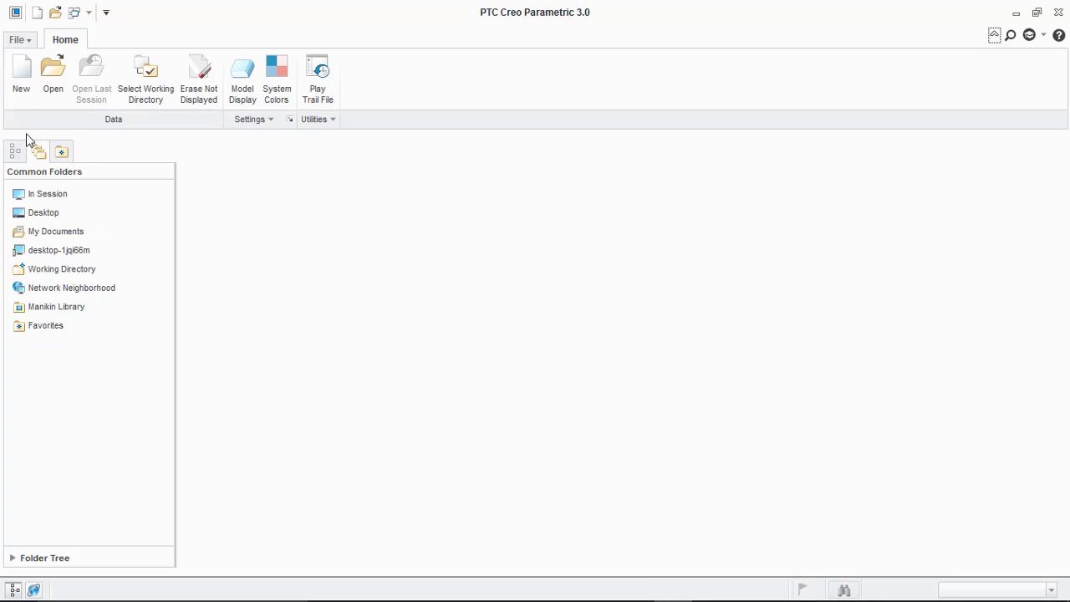
left_click(87, 270)
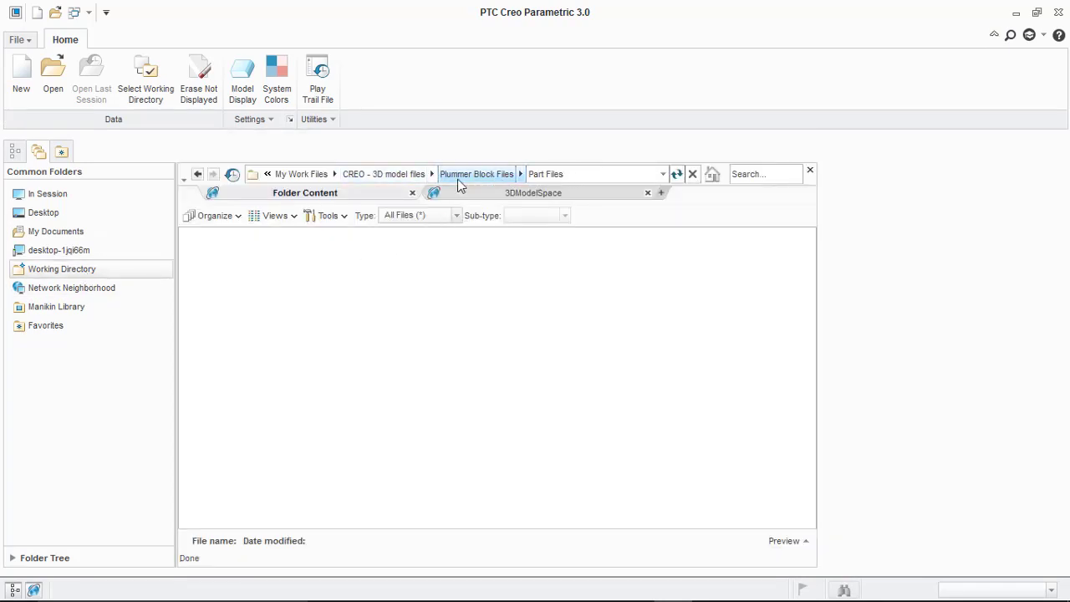
Create a new solid part named Part1 with the common name Body, without using the default template
left_click(21, 77)
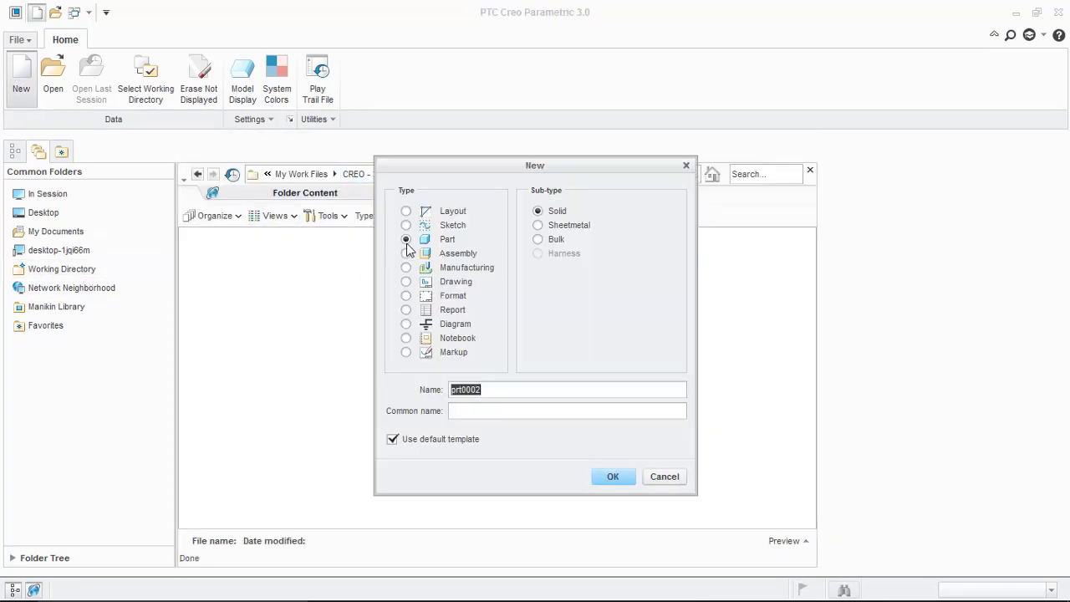
left_click(392, 441)
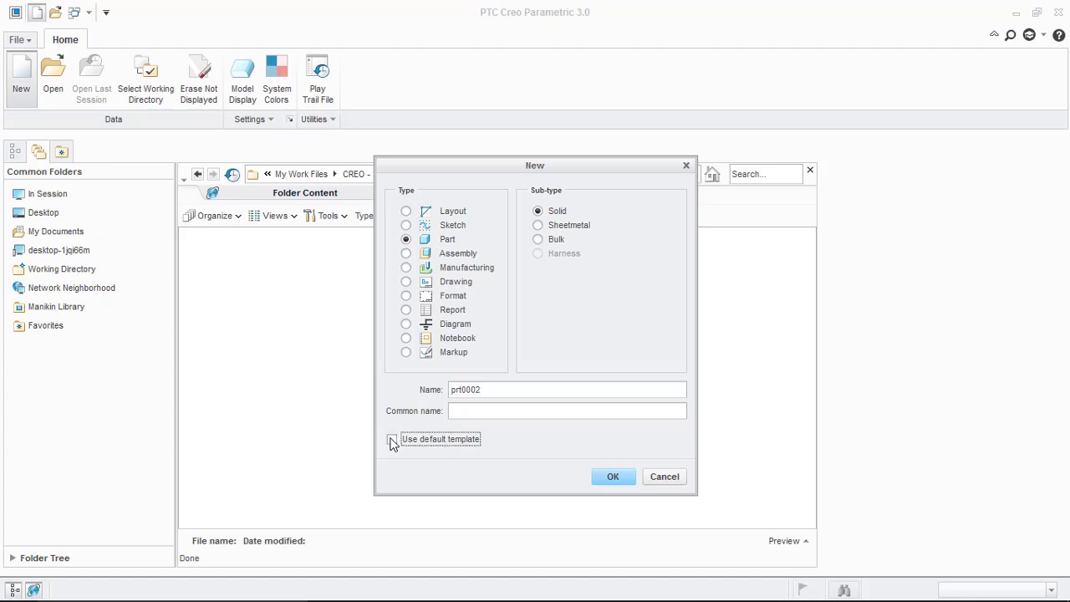
double_click(508, 390)
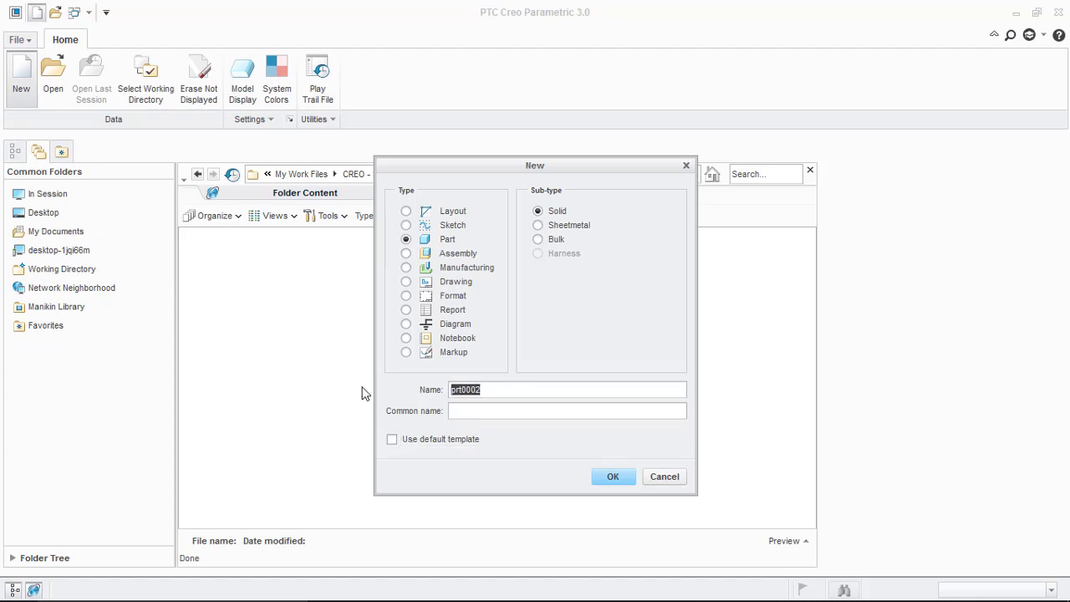
type("P")
key("BackSpace")
key("BackSpace")
key("BackSpace")
type("Part1")
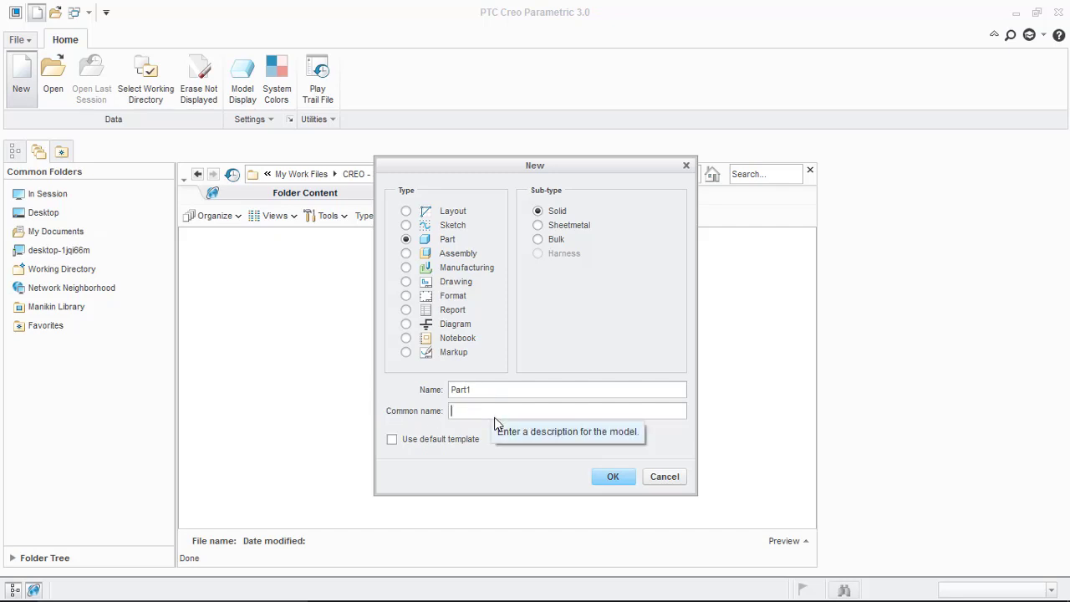
type("Body")
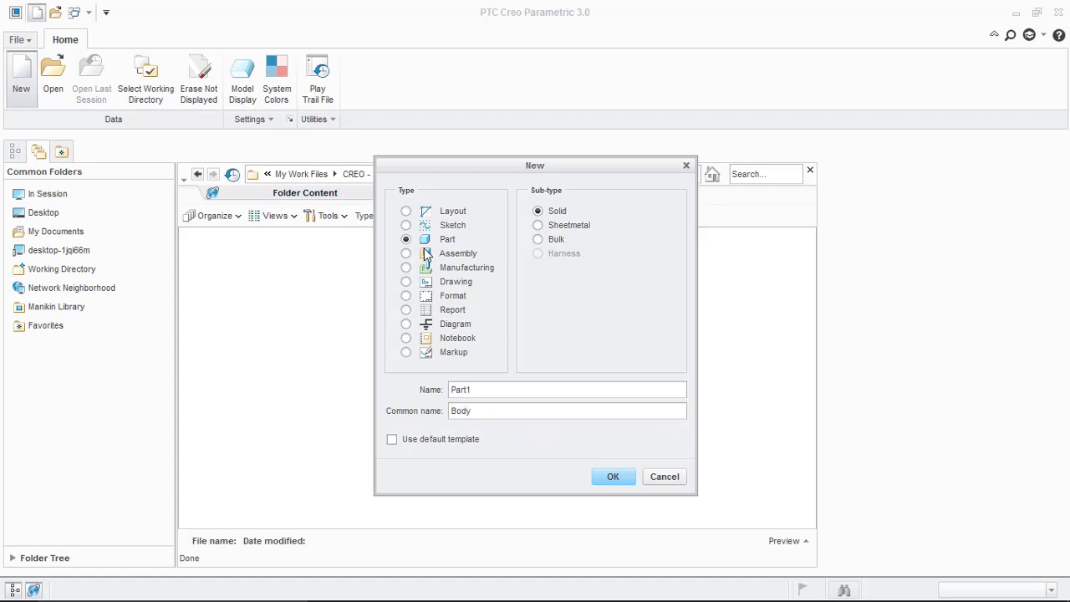
left_click(620, 483)
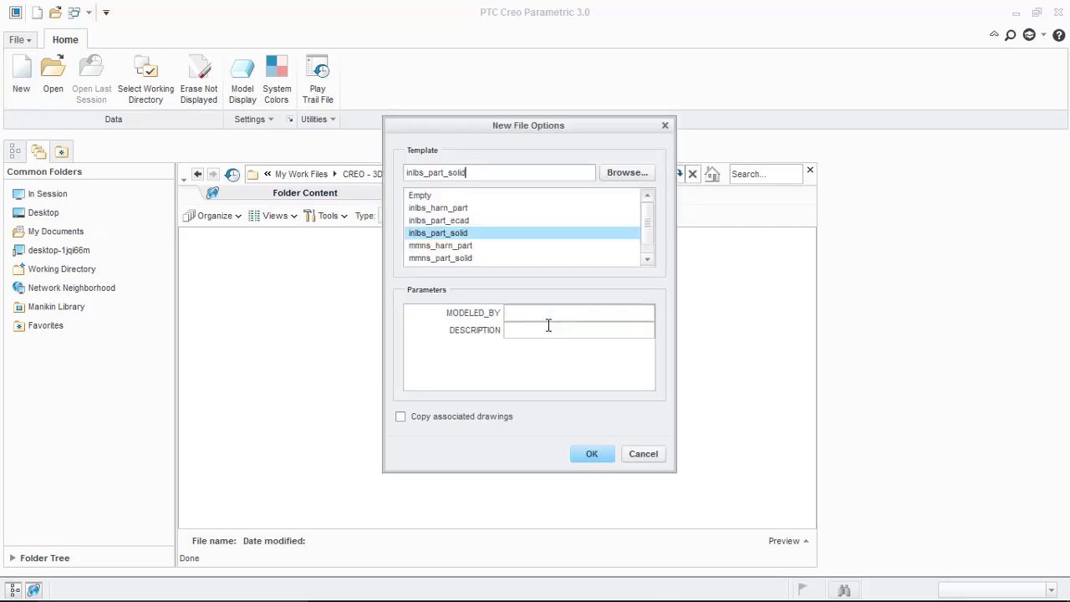
Base the new part on the mmns_part_solid template, fill in the MODELED_BY parameter and enable copying of associated drawings
left_click(454, 258)
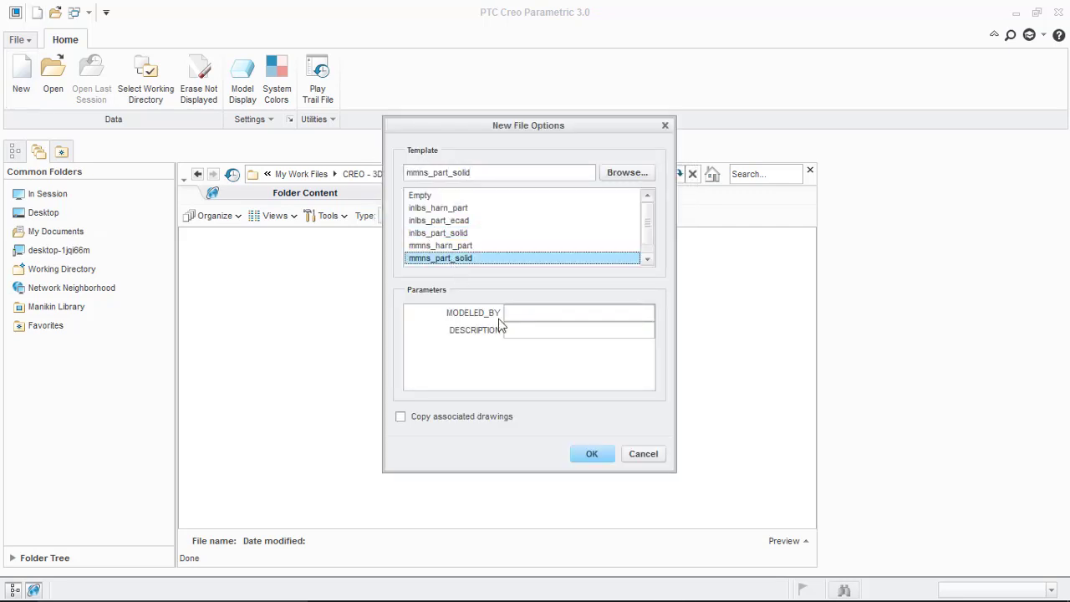
left_click(558, 315)
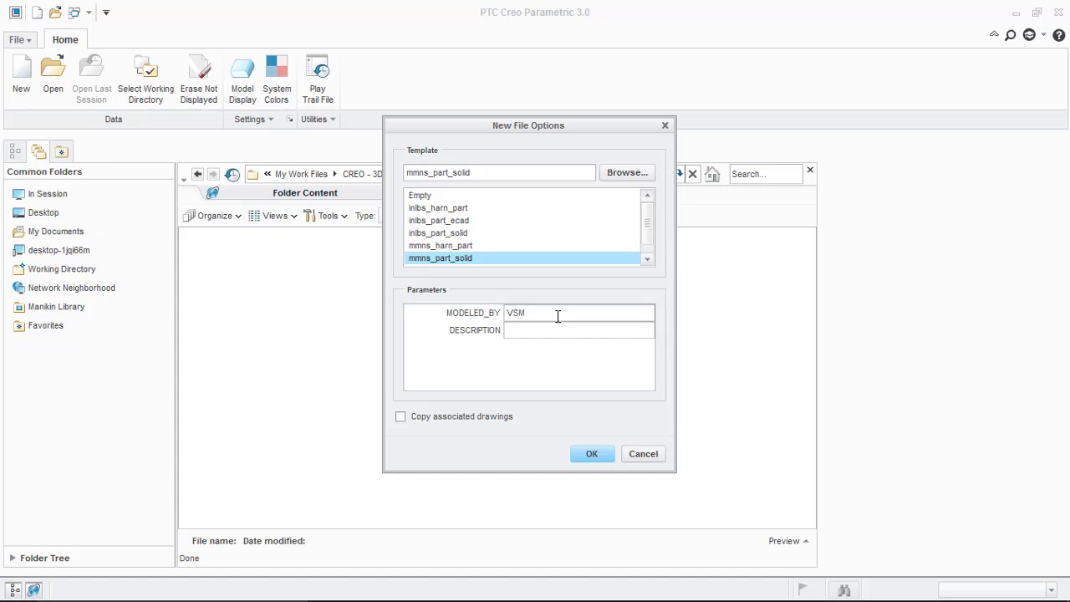
left_click(402, 417)
left_click(590, 454)
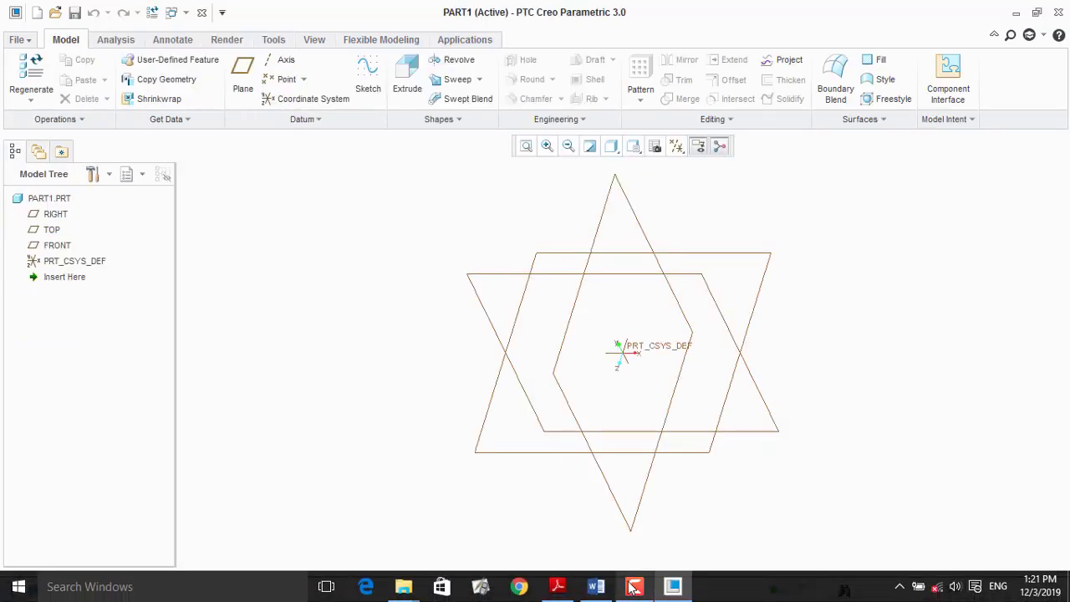
Switch to Adobe Reader and examine the part drawings on page 22, especially the dimensioned views of the Block
left_click(633, 586)
left_click(787, 596)
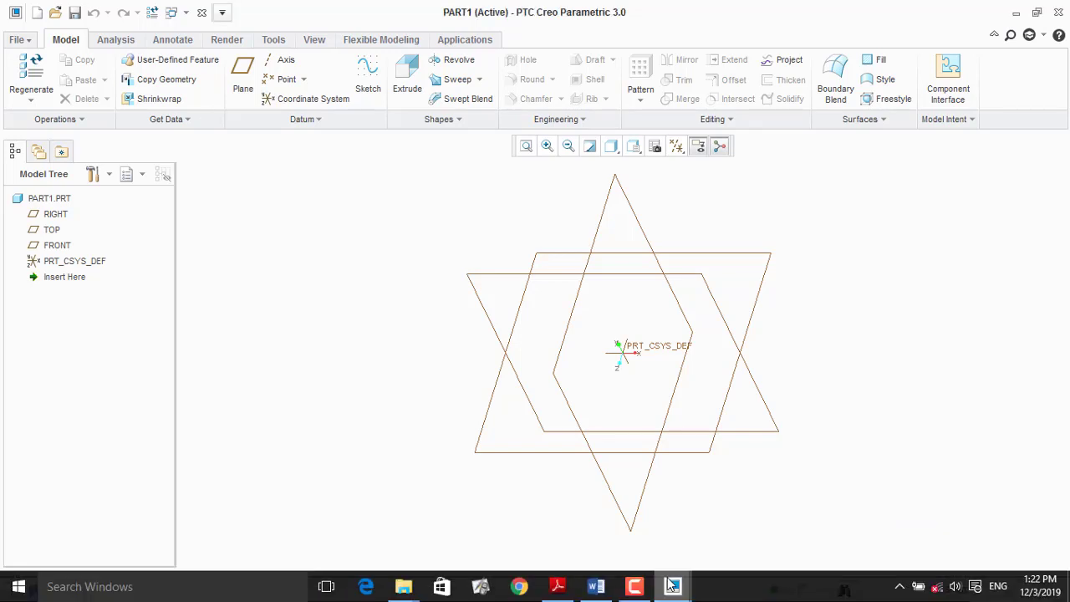
left_click(633, 586)
left_click(559, 586)
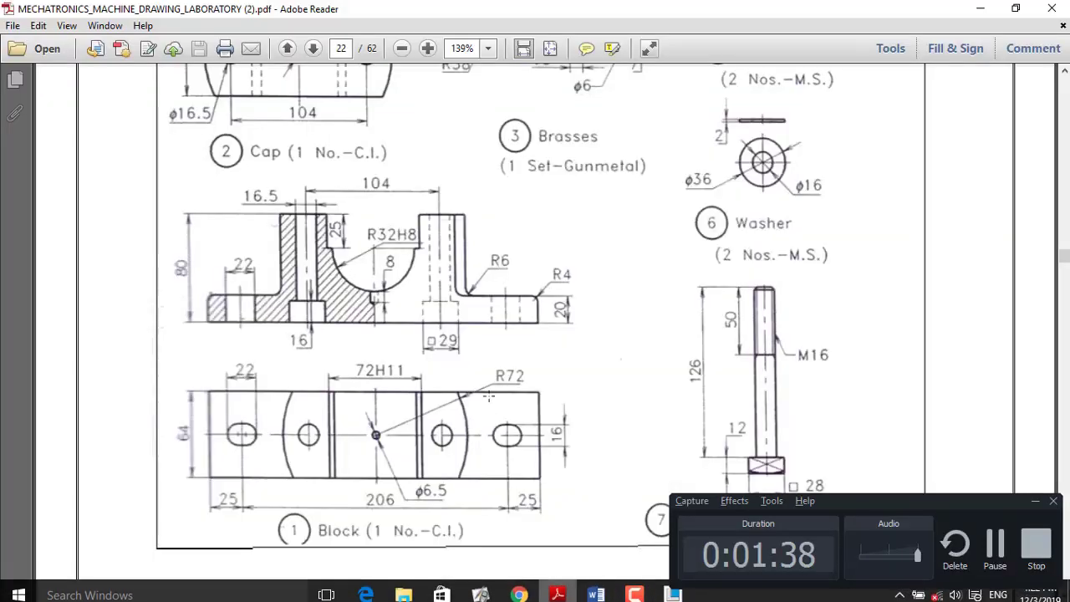
scroll(484, 376, "up", 8)
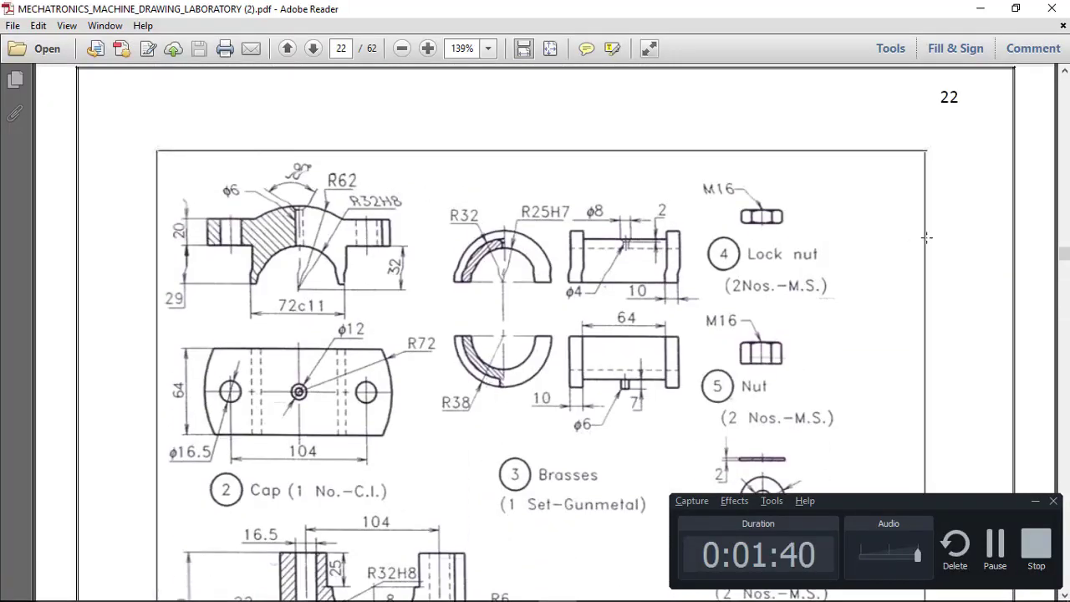
scroll(907, 406, "down", 8)
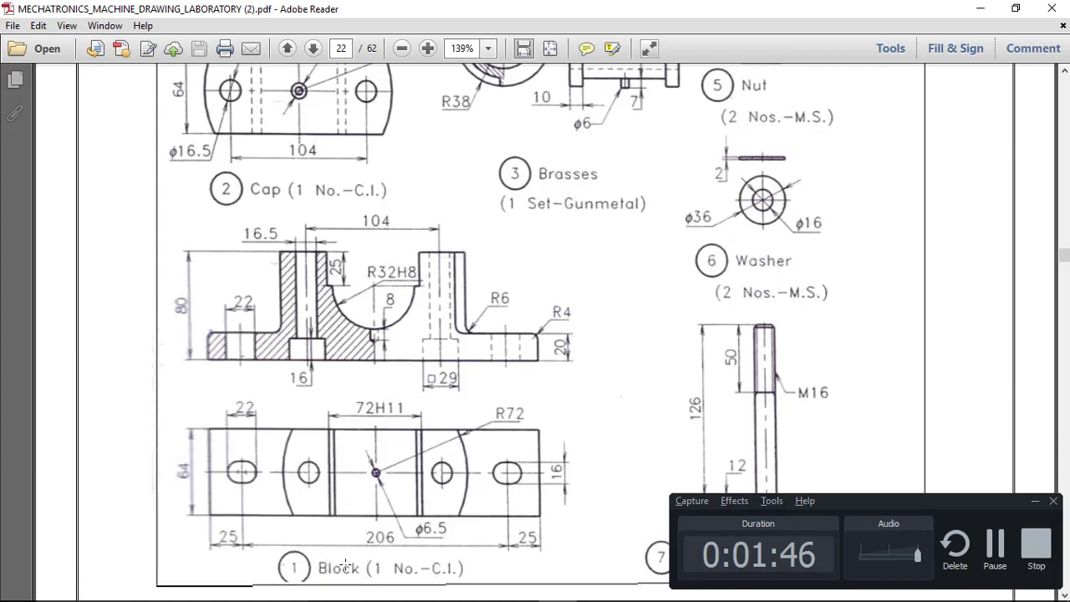
left_click(995, 545)
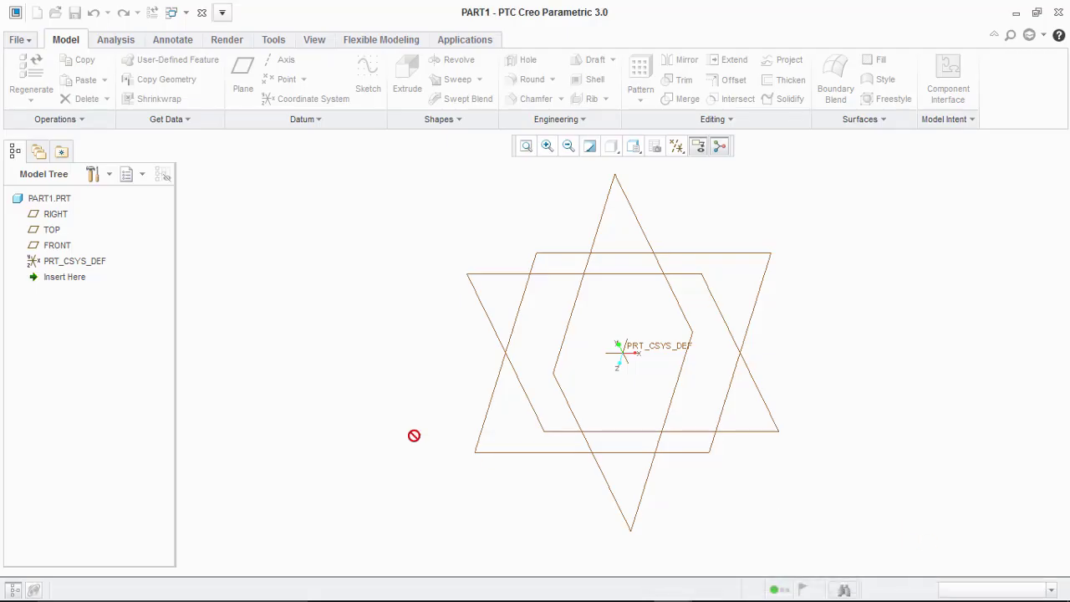
Switch to the PRT0001 window, quit its open sketch without saving, and return to PART1
left_click(53, 233)
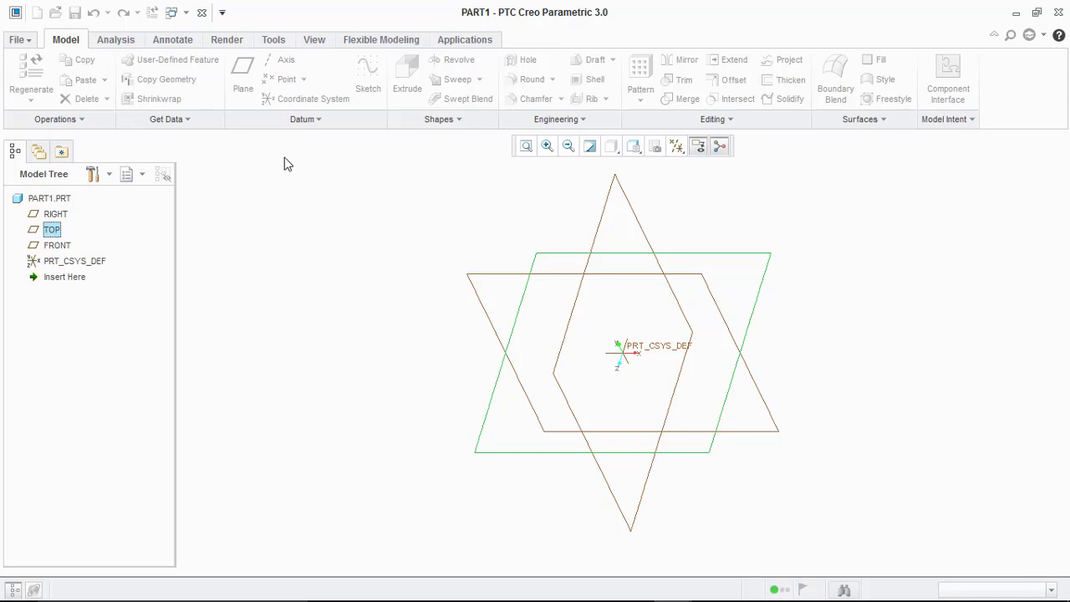
left_click(184, 14)
left_click(213, 31)
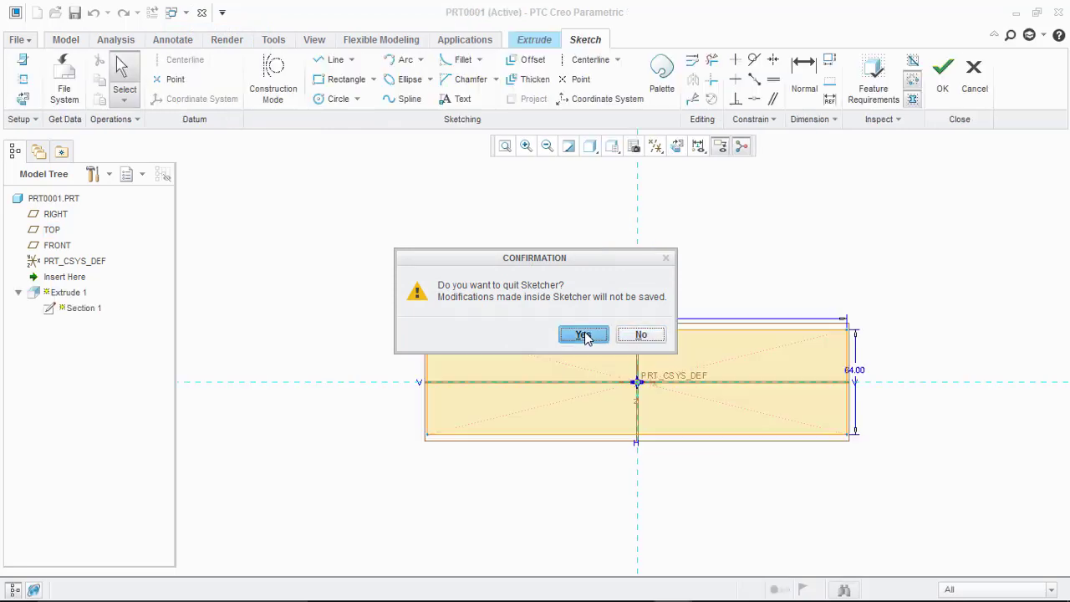
left_click(584, 334)
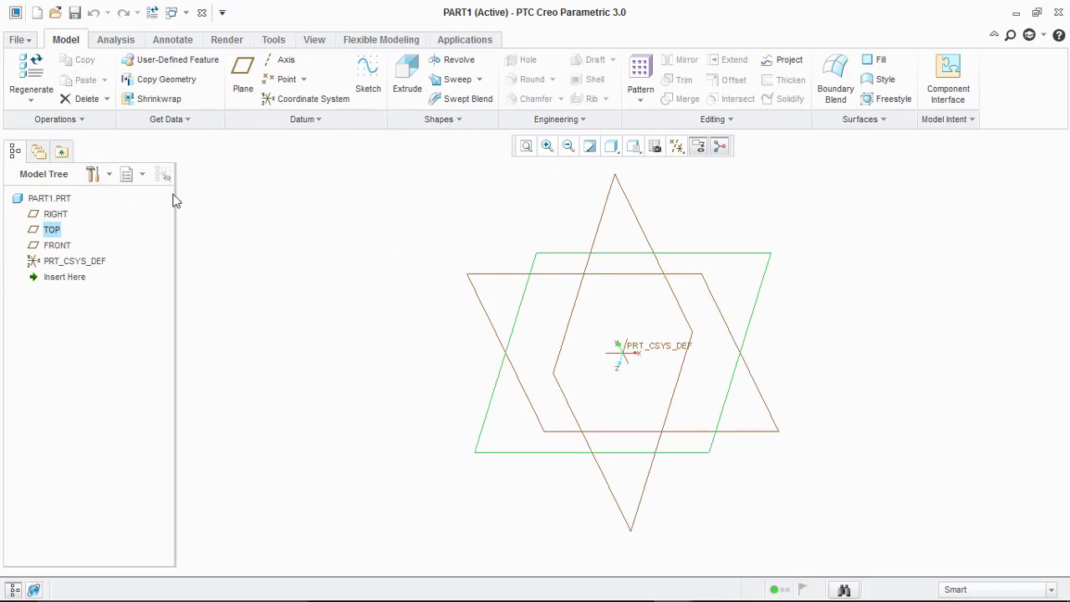
Start an Extrude in PART1 with its section sketch on the TOP plane, and orient the sketch plane parallel to the screen
left_click(410, 89)
left_click(96, 123)
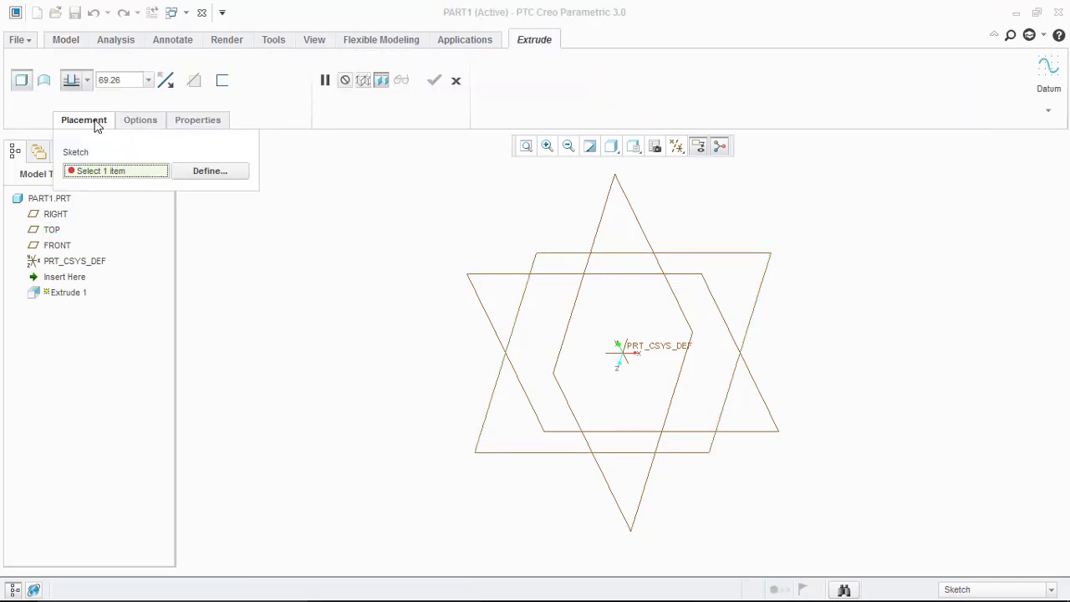
left_click(571, 250)
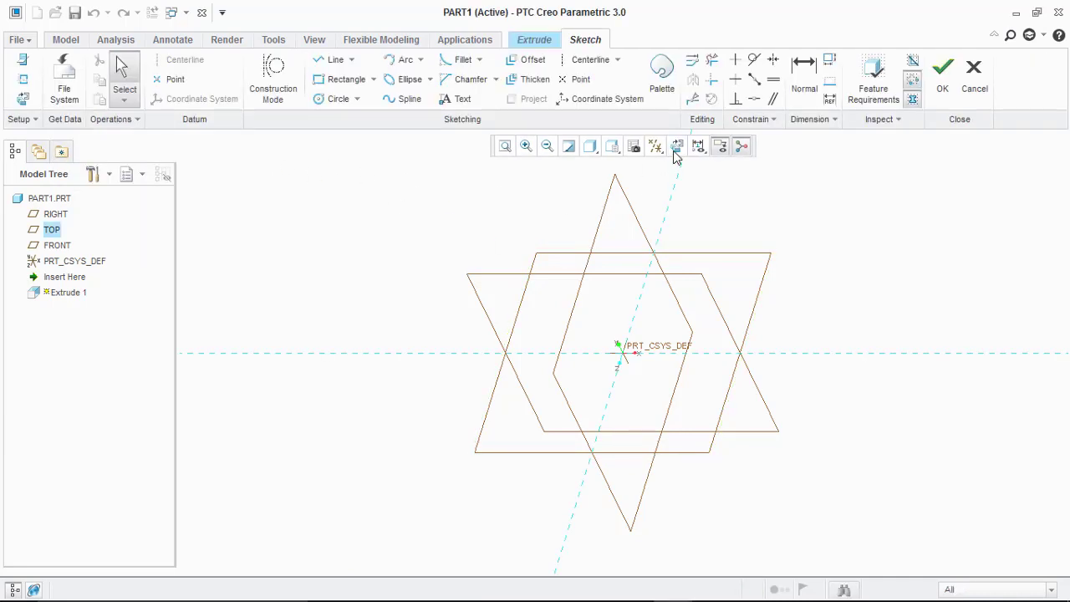
left_click(677, 149)
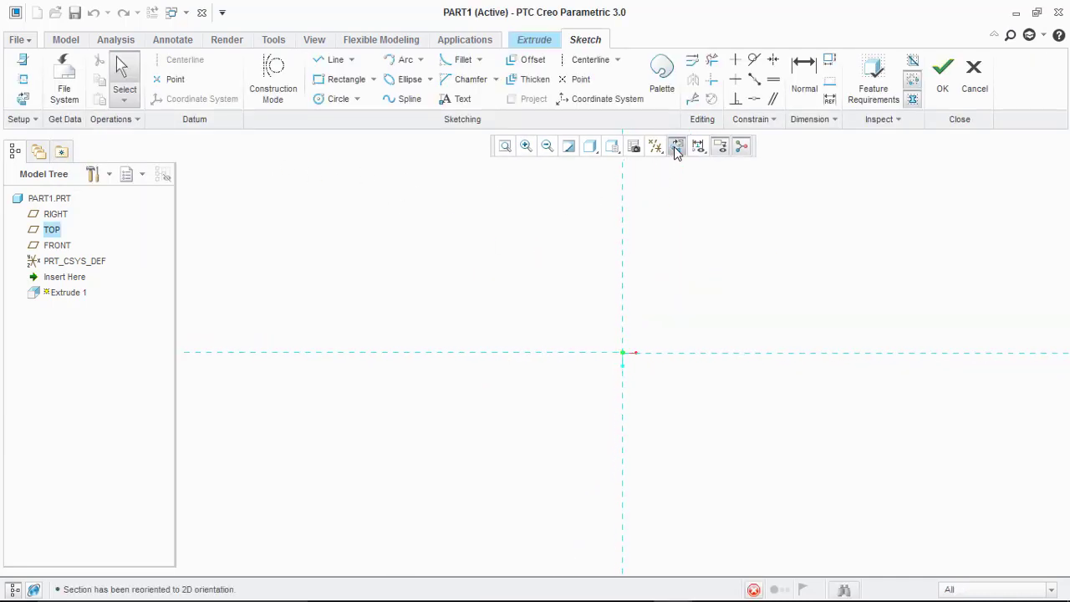
Sketch a center rectangle about 328 mm wide and 158 mm high, centred on the coordinate system origin
left_click(376, 81)
left_click(364, 132)
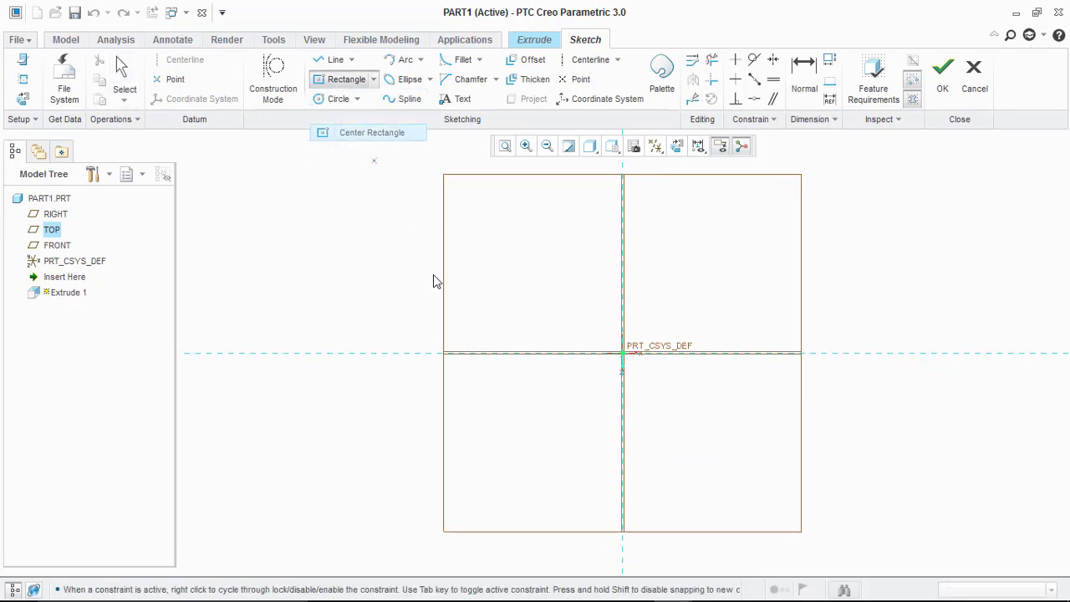
left_click(622, 352)
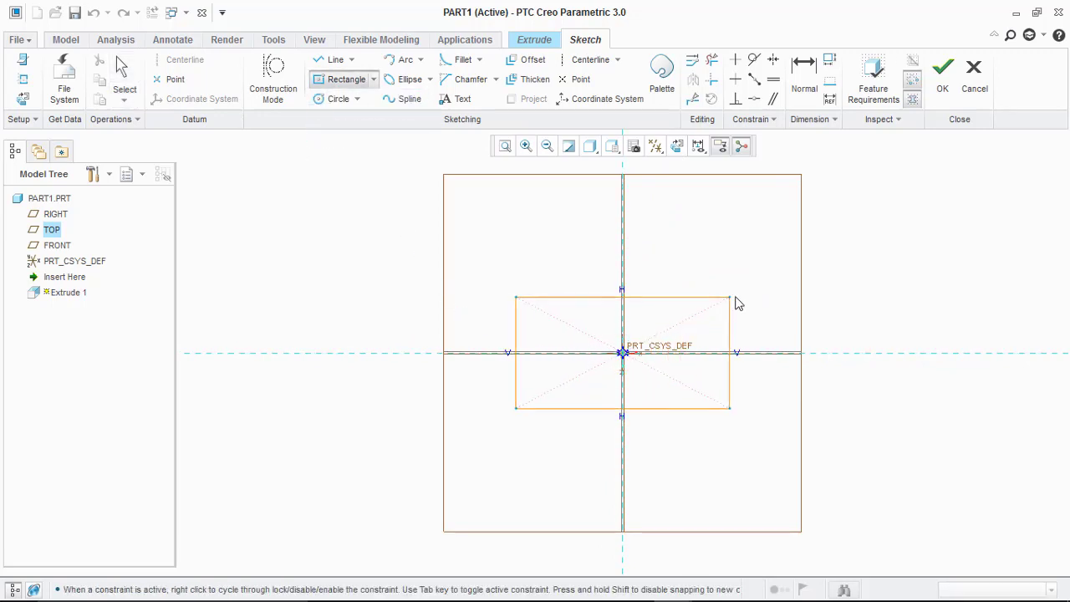
left_click(738, 297)
middle_click(874, 248)
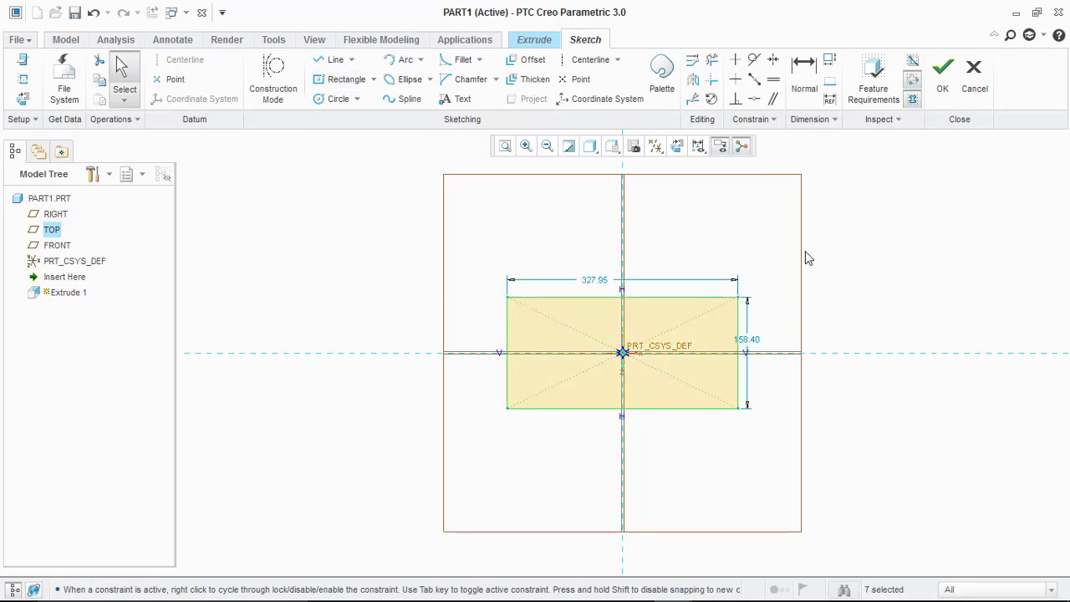
Set the center rectangle's width to 256 mm and its height to 64 mm
double_click(593, 287)
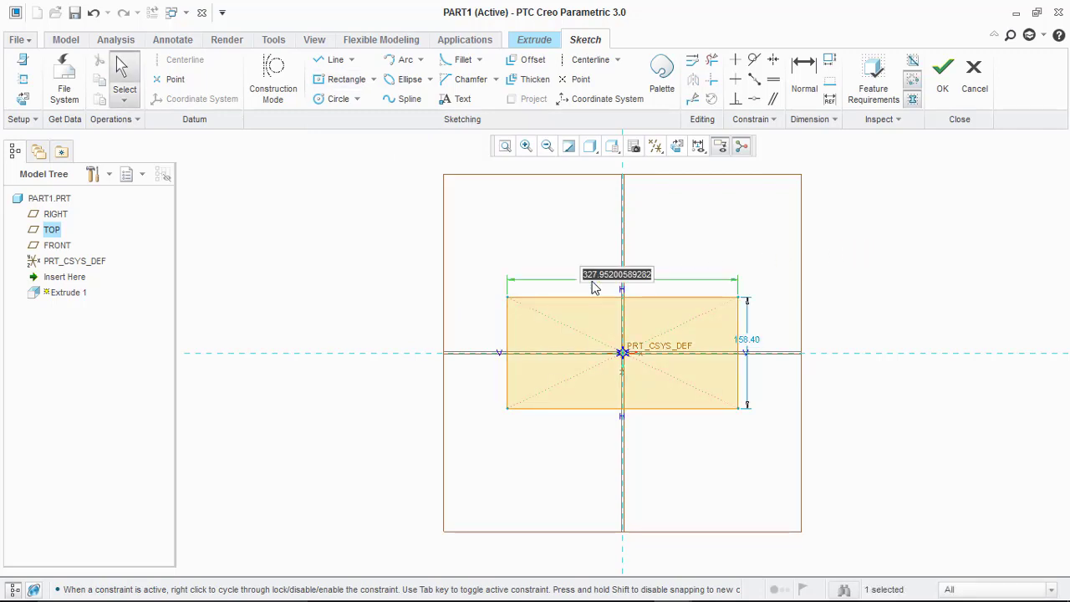
type("256")
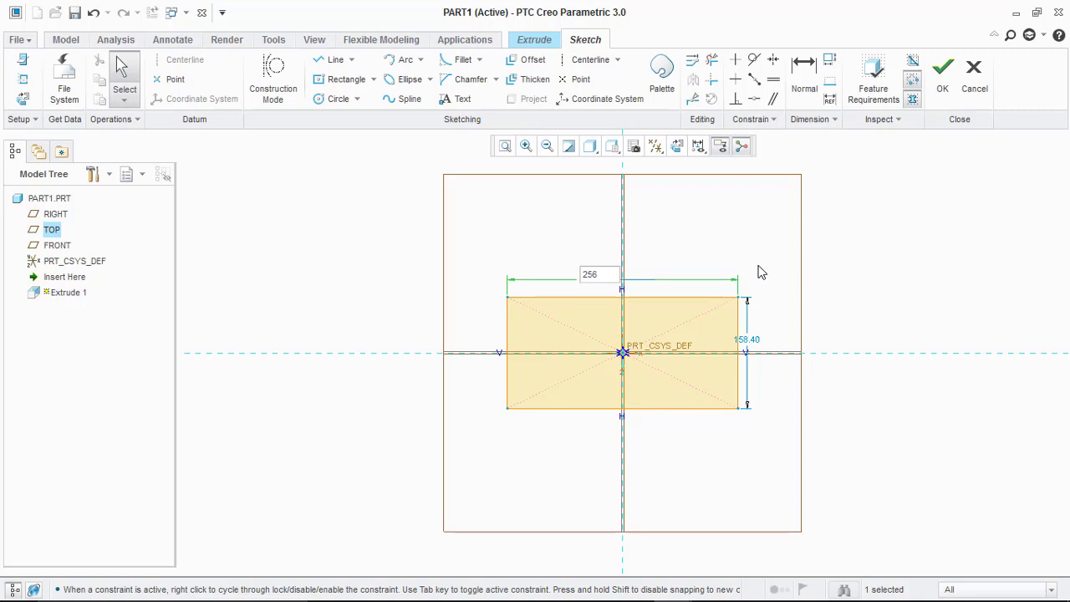
key("Escape")
double_click(595, 284)
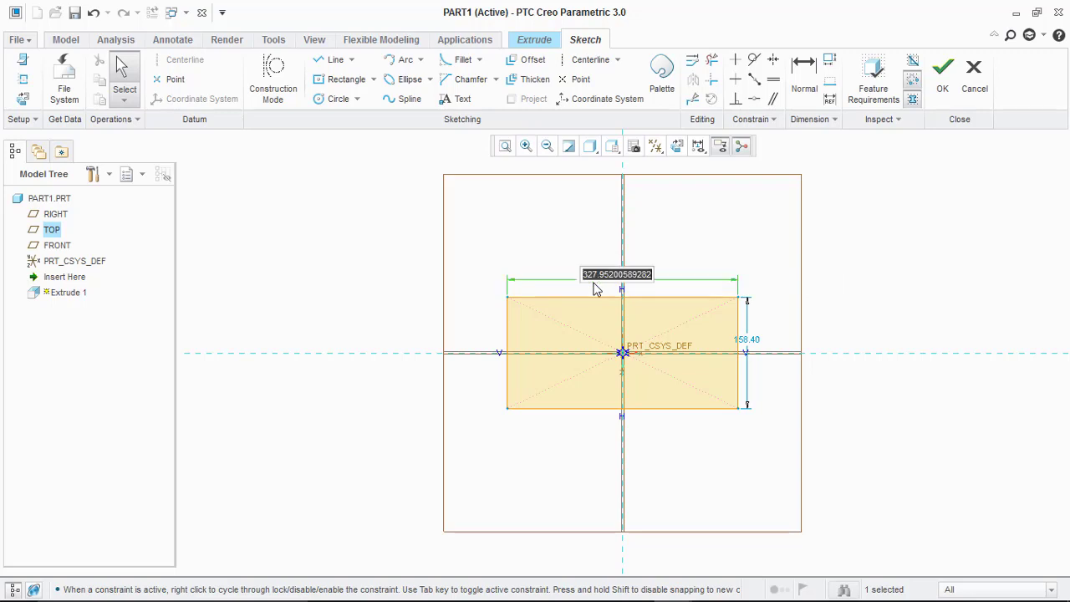
type("256")
key("Return")
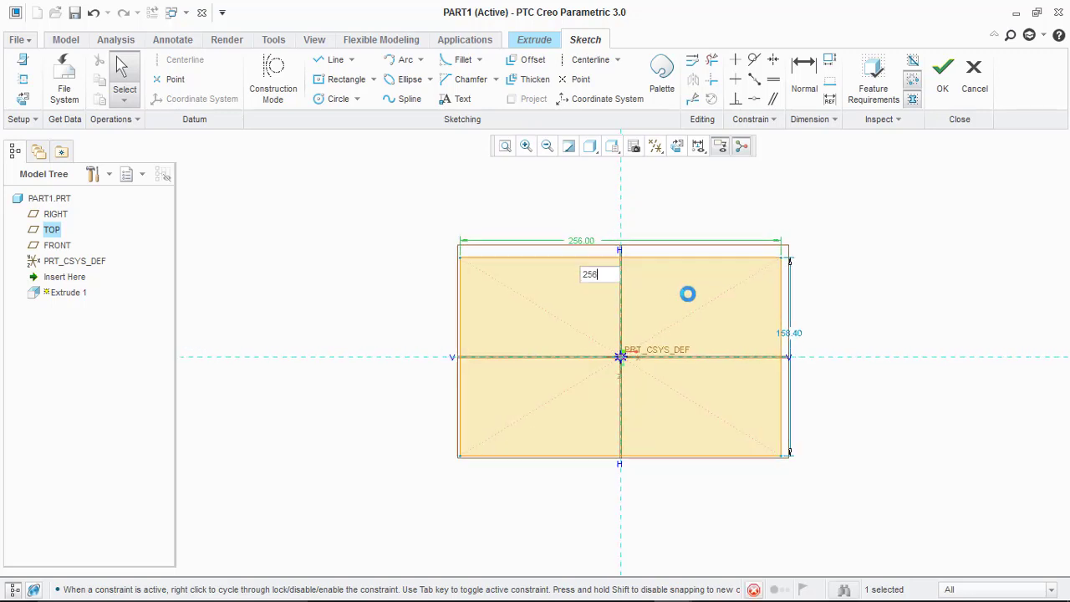
double_click(836, 334)
type("6")
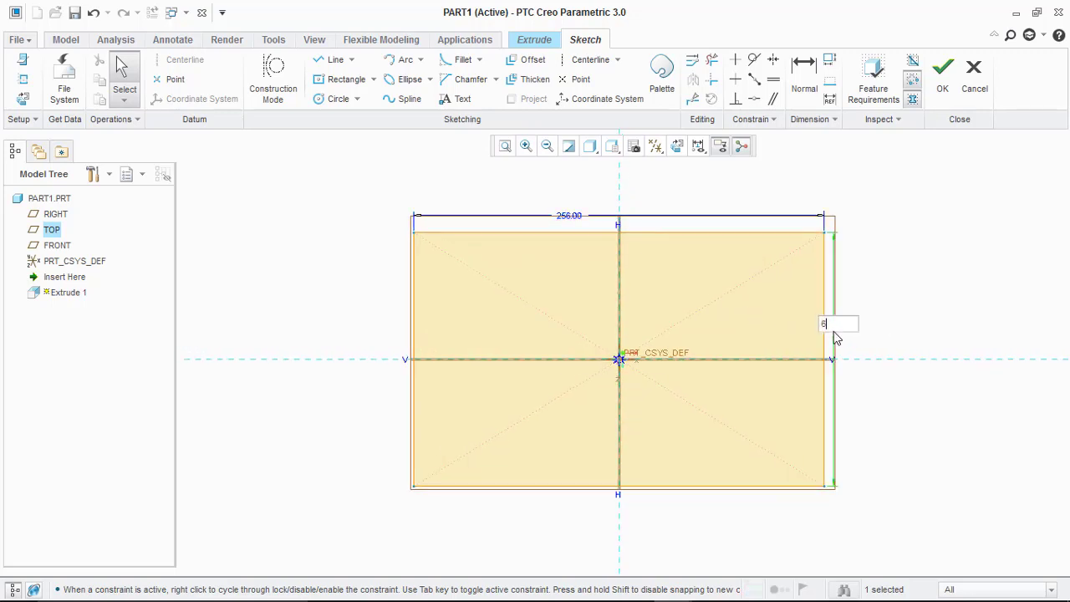
type("4")
key("Return")
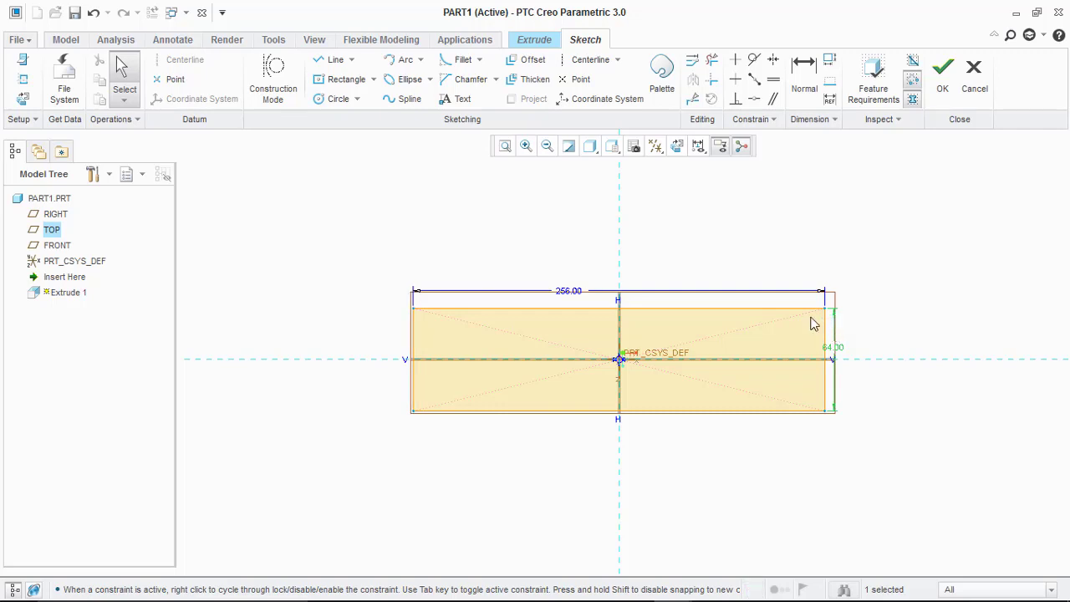
mouse_move(790, 592)
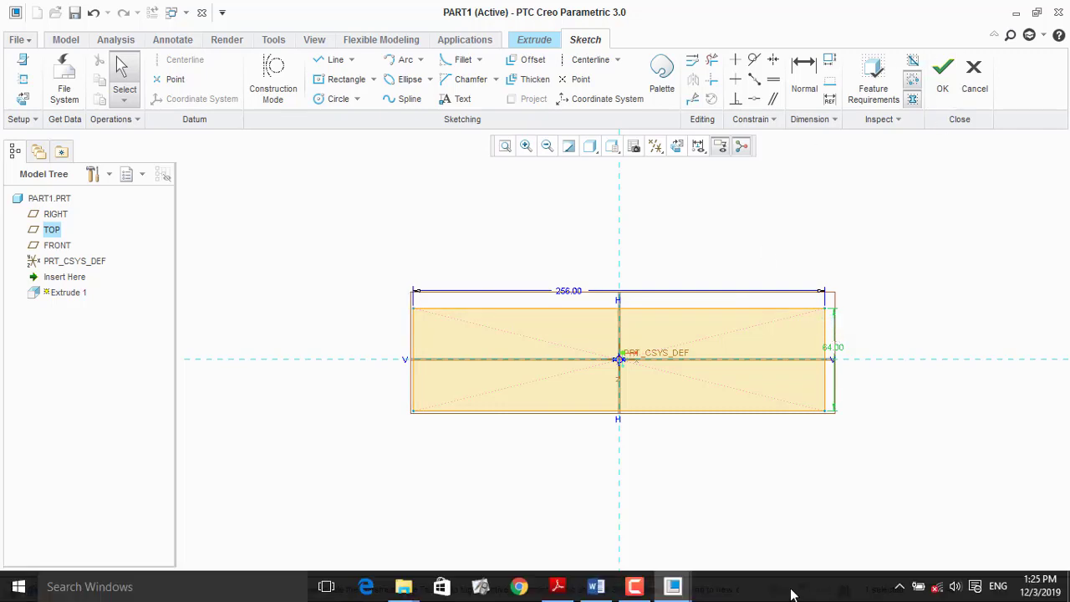
left_click(633, 587)
left_click(990, 556)
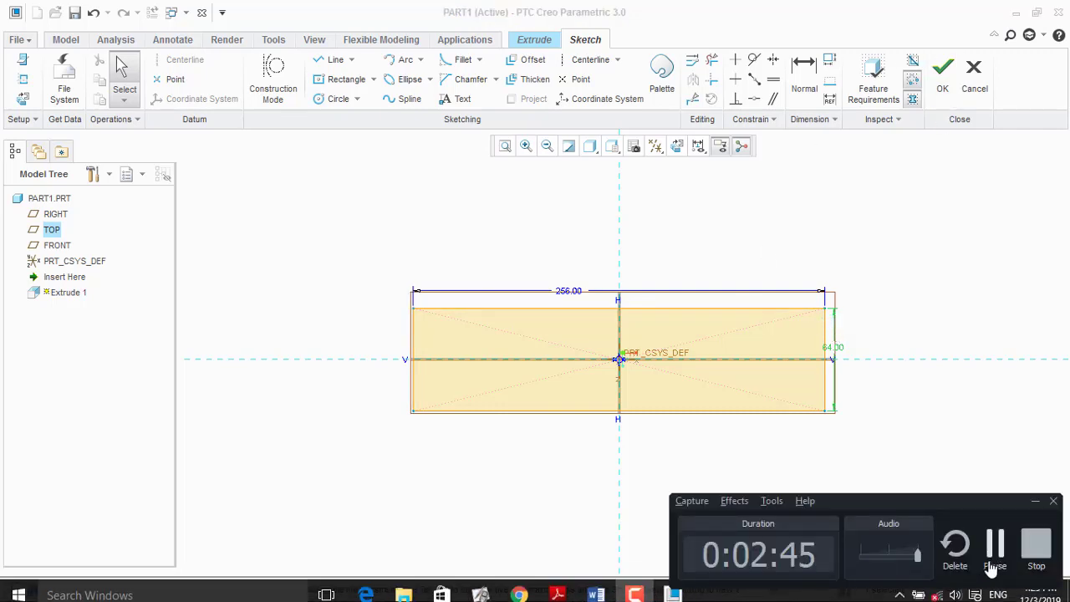
left_click(993, 551)
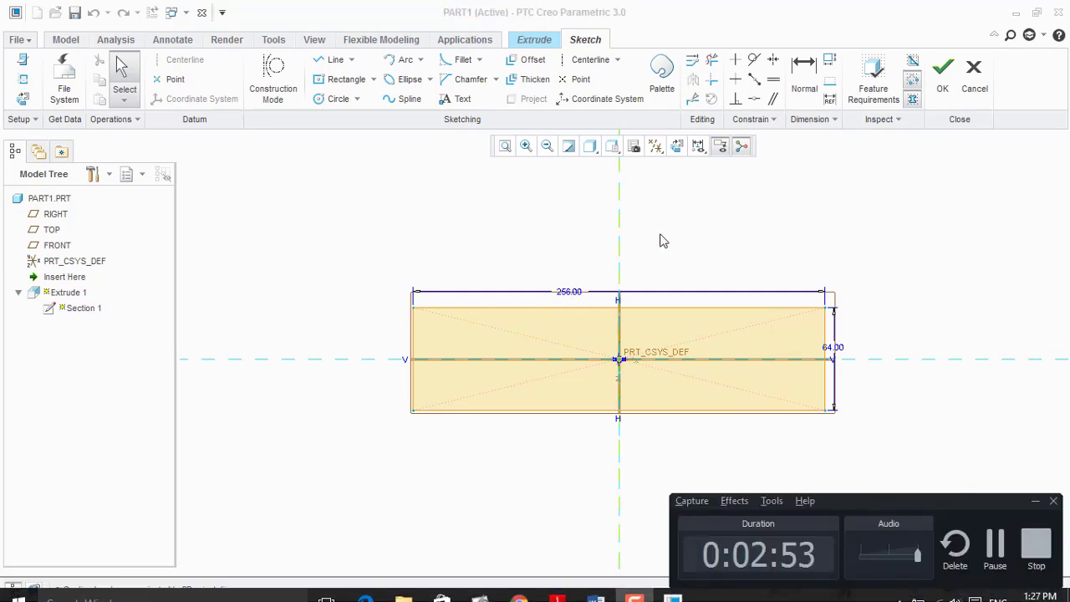
Finish the section sketch and extrude the rectangle 20 mm symmetrically about the sketch plane
left_click(942, 77)
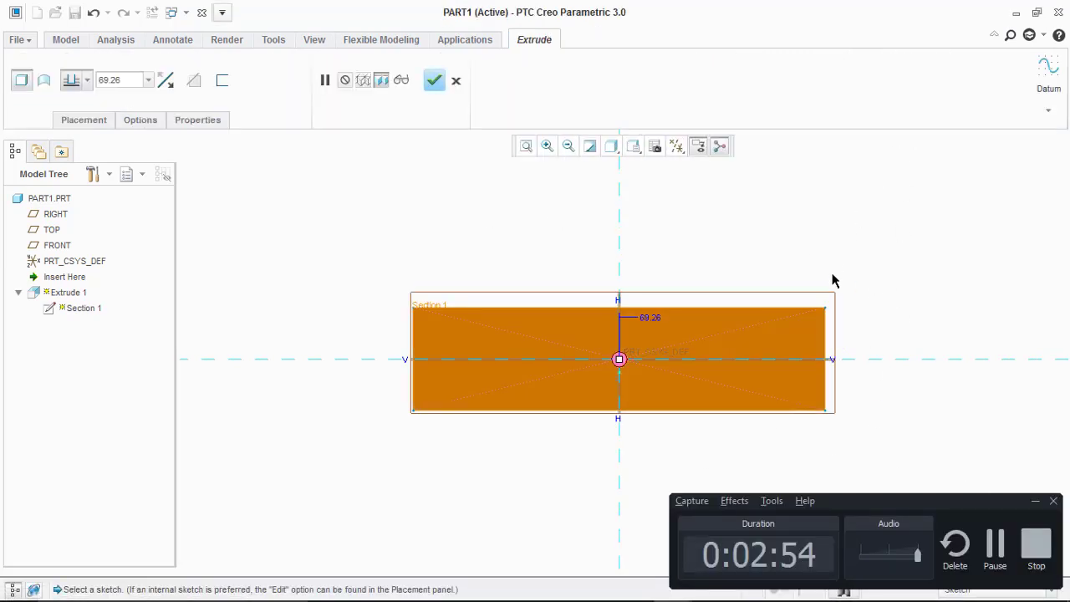
middle_click_drag(831, 279, 825, 196)
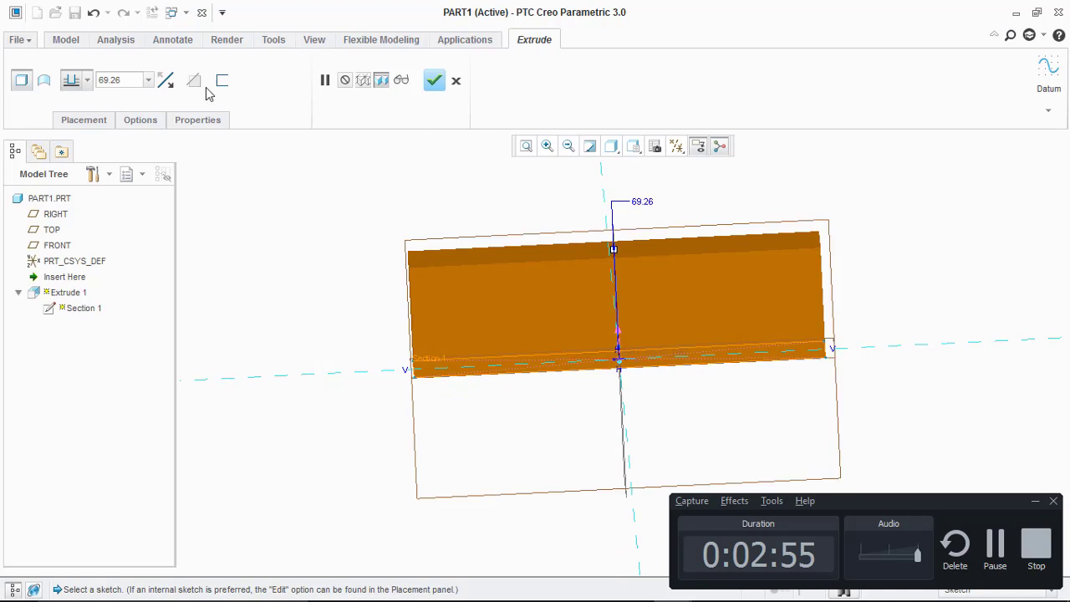
left_click(148, 80)
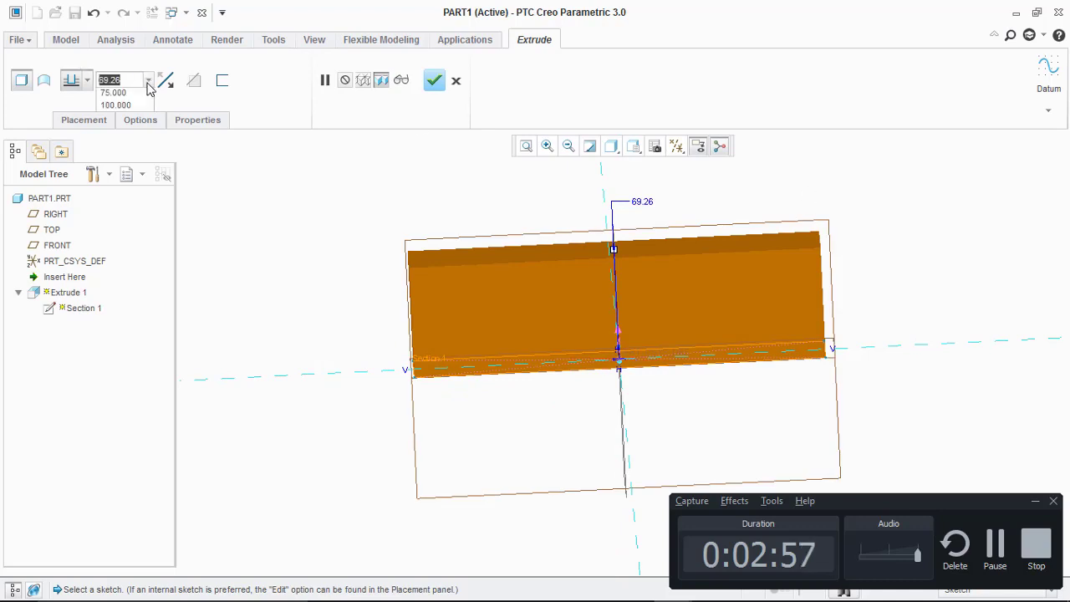
type("20")
key("Return")
left_click(87, 81)
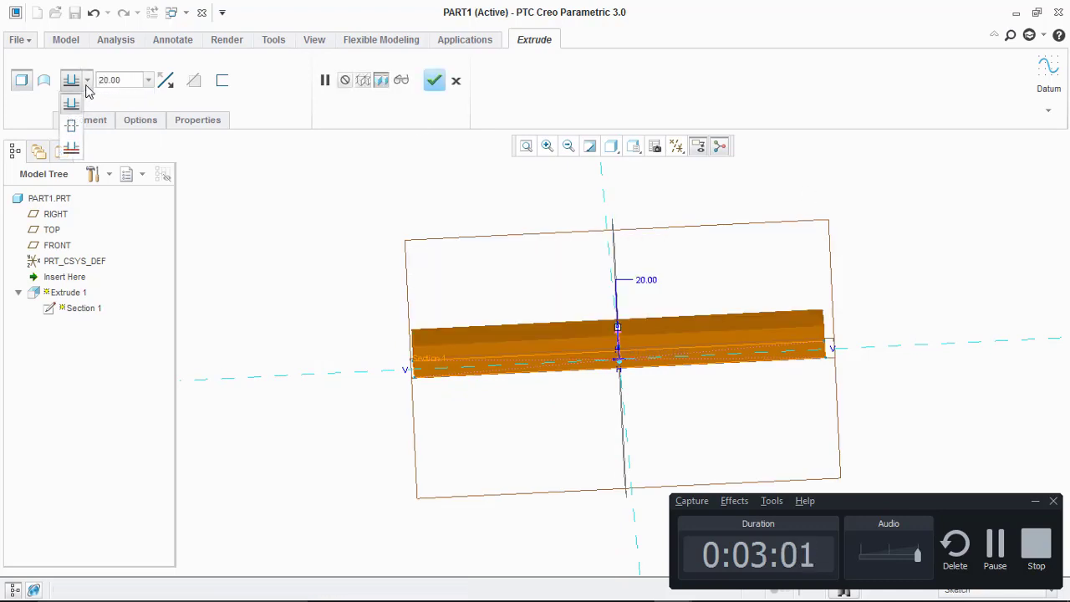
left_click(71, 125)
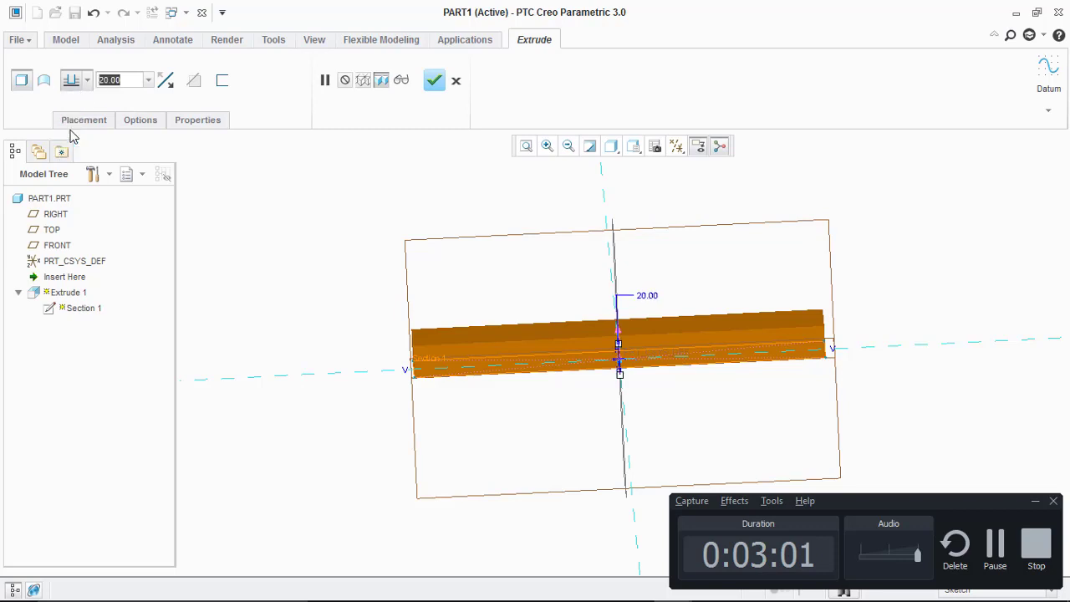
left_click(434, 80)
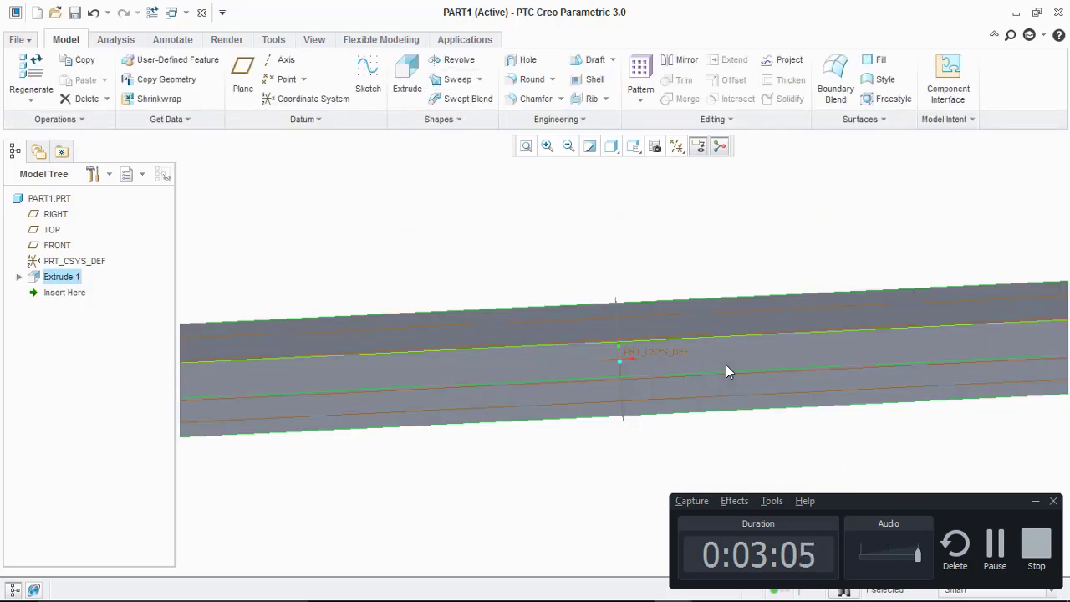
middle_click_drag(718, 373, 714, 401)
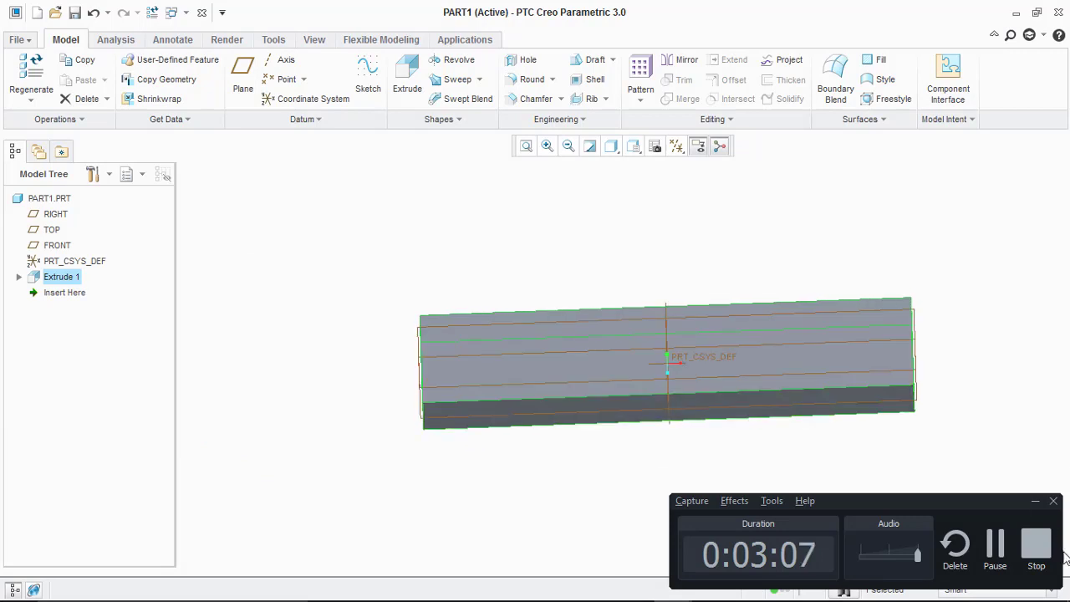
left_click(850, 575)
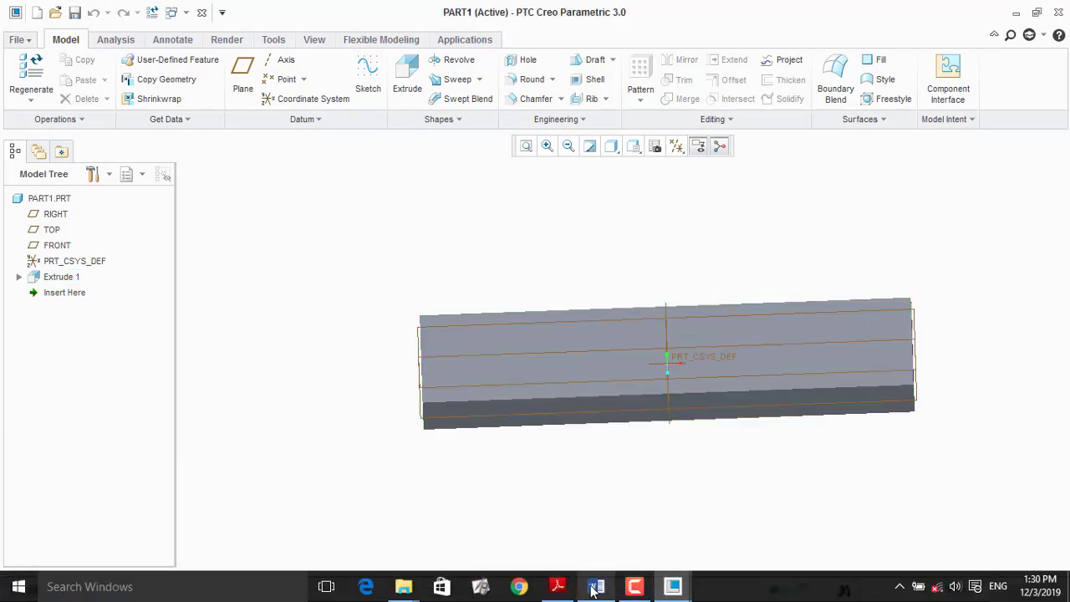
left_click(635, 586)
Start a new Extrude sketched on the base block's large 256 × 64 mm face, and orient the sketch plane parallel to the screen
left_click(539, 341)
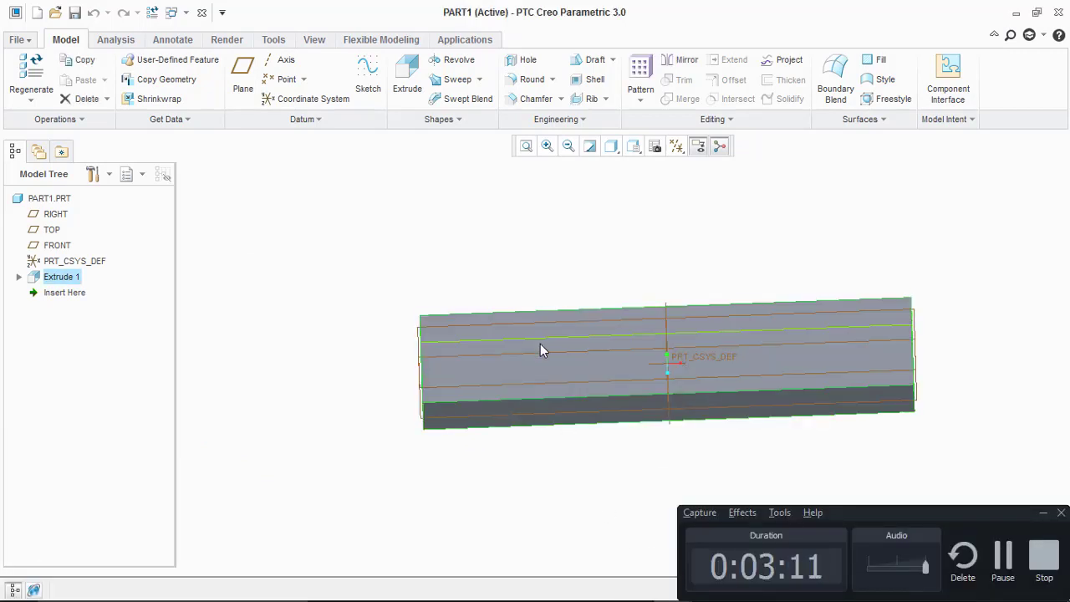
left_click(541, 347)
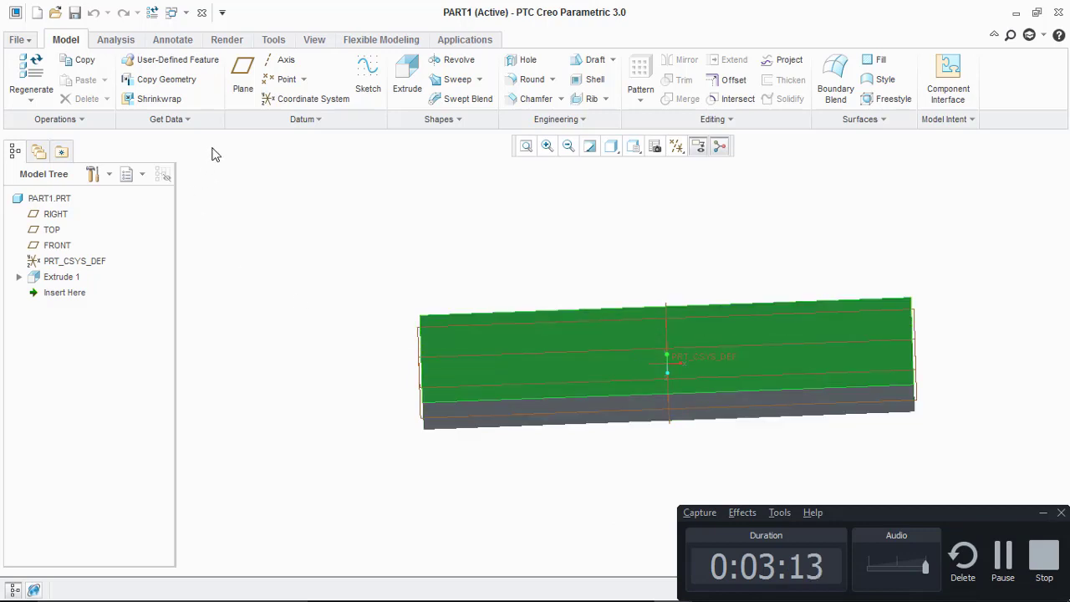
left_click(406, 76)
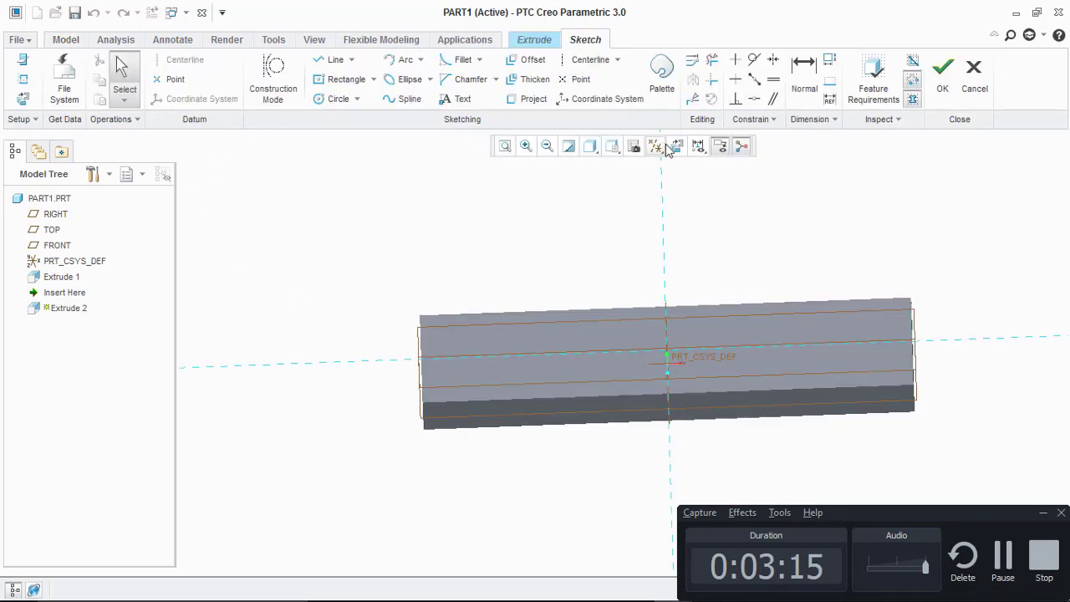
left_click(677, 148)
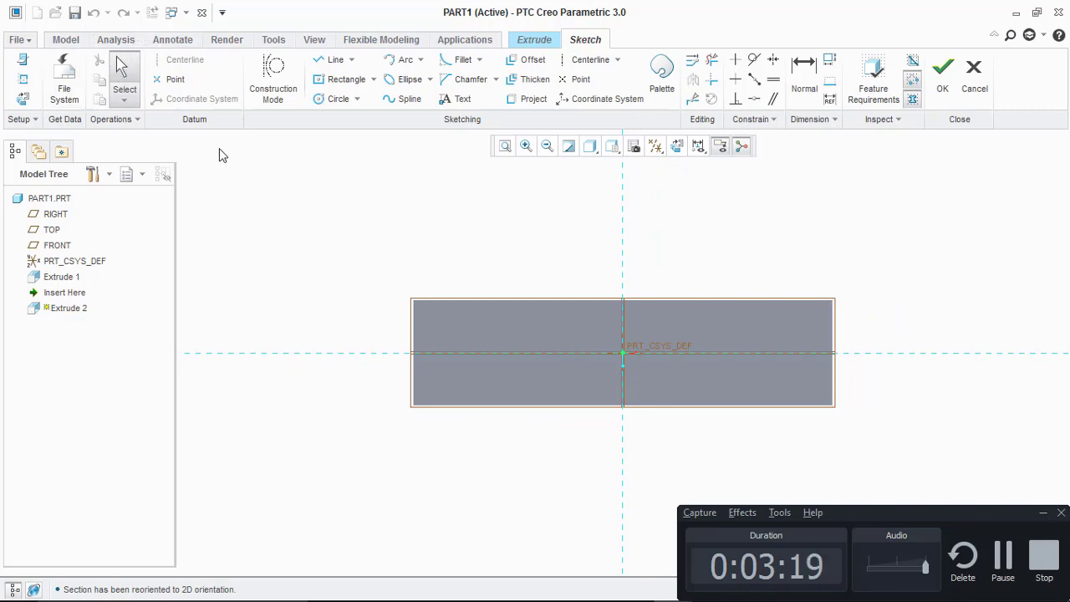
Add all four outer edges of the base block as sketch references
left_click(27, 121)
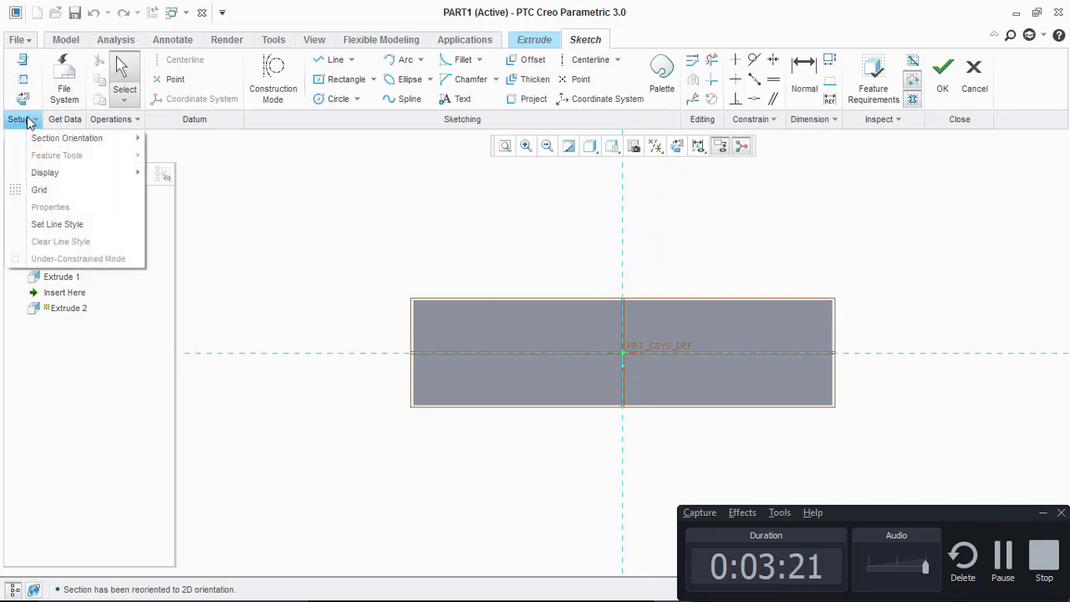
left_click(26, 121)
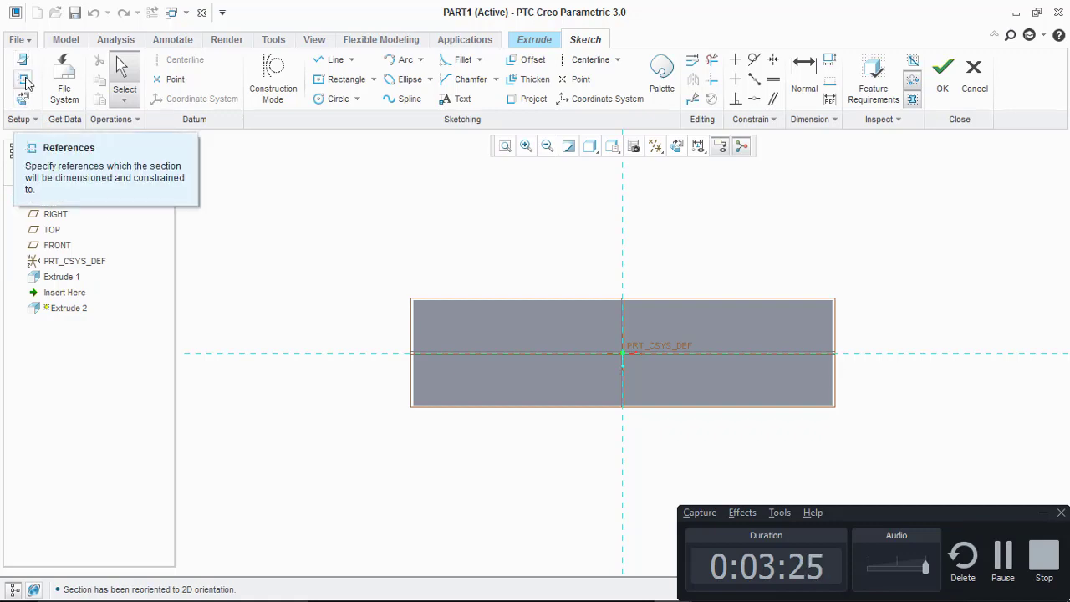
left_click(24, 81)
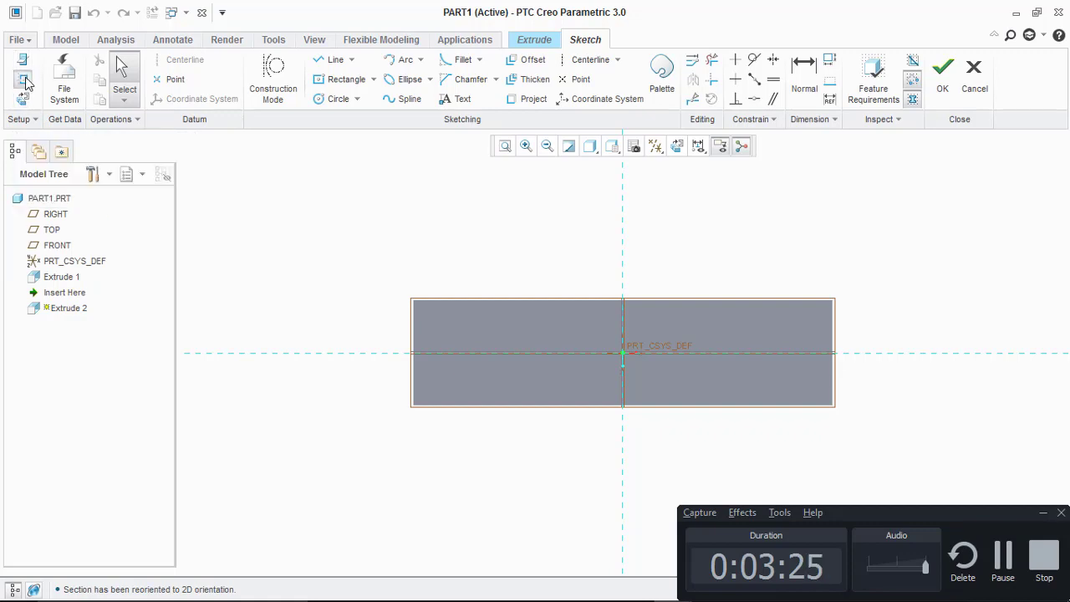
left_click(685, 304)
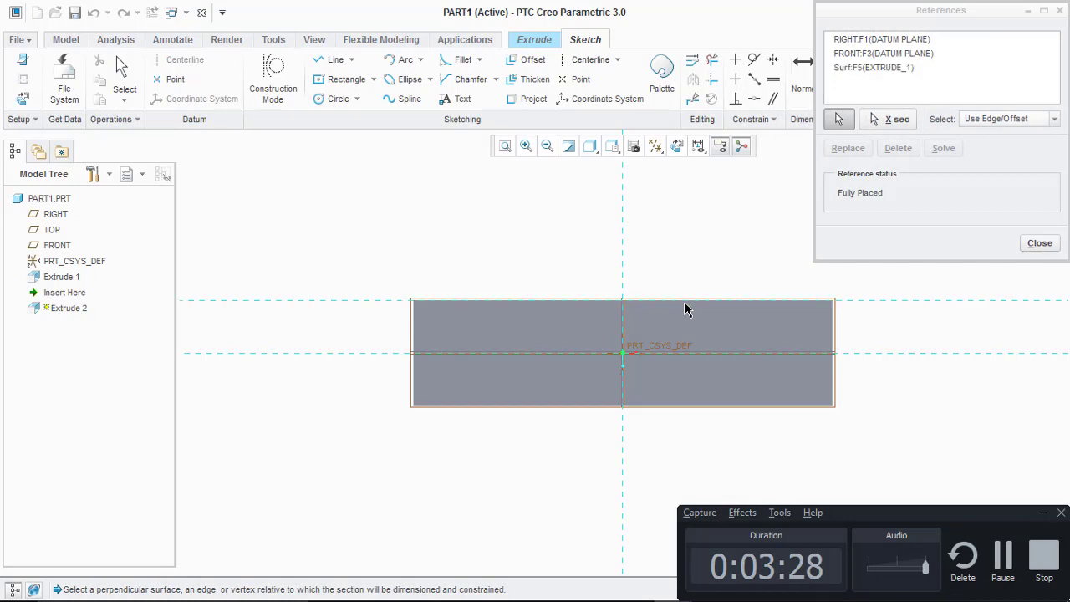
left_click(702, 407)
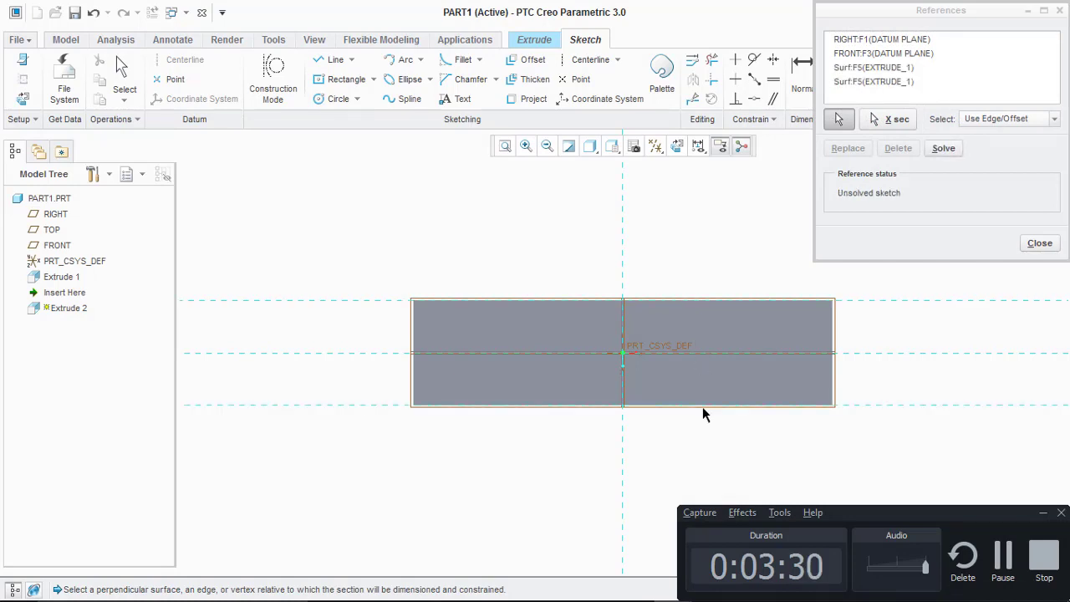
left_click(834, 341)
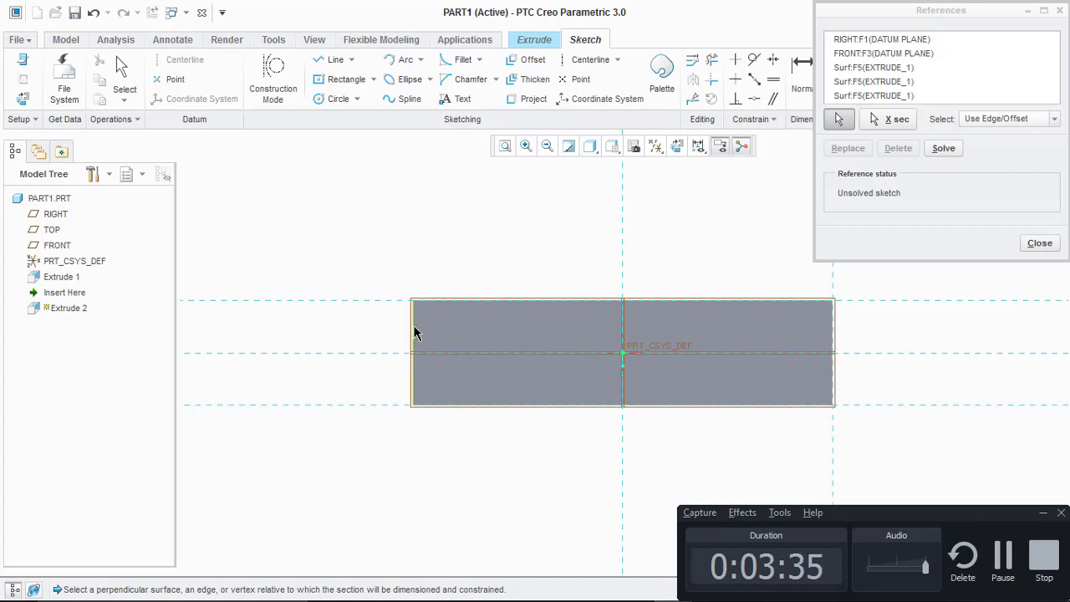
left_click(413, 332)
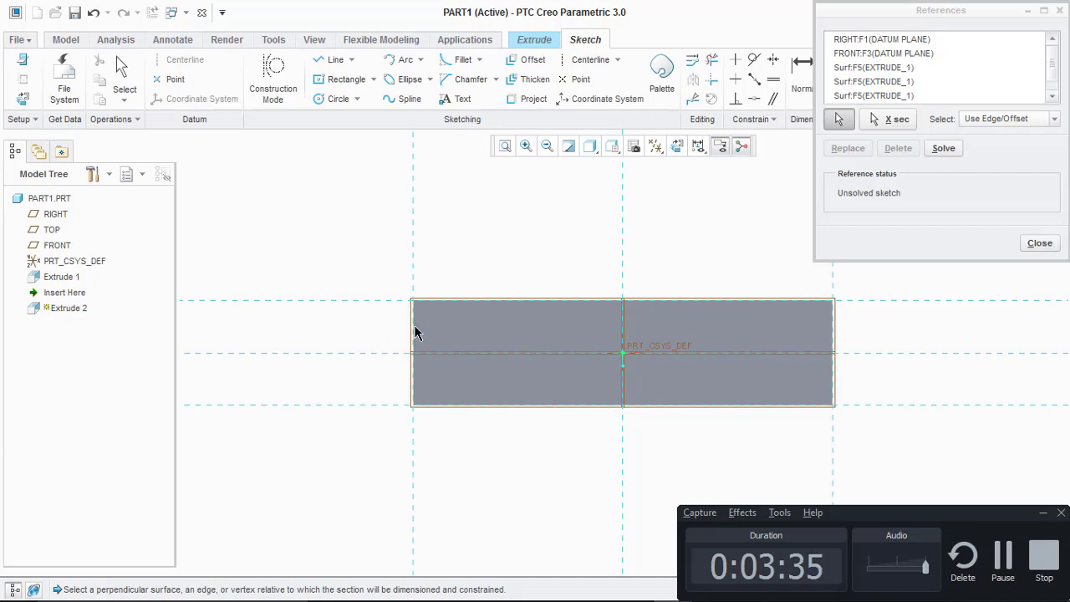
left_click(1039, 242)
Sketch an ellipse about 14 mm wide and 10 mm high on the horizontal reference, centred about 35 mm from the block's right edge
left_click(396, 81)
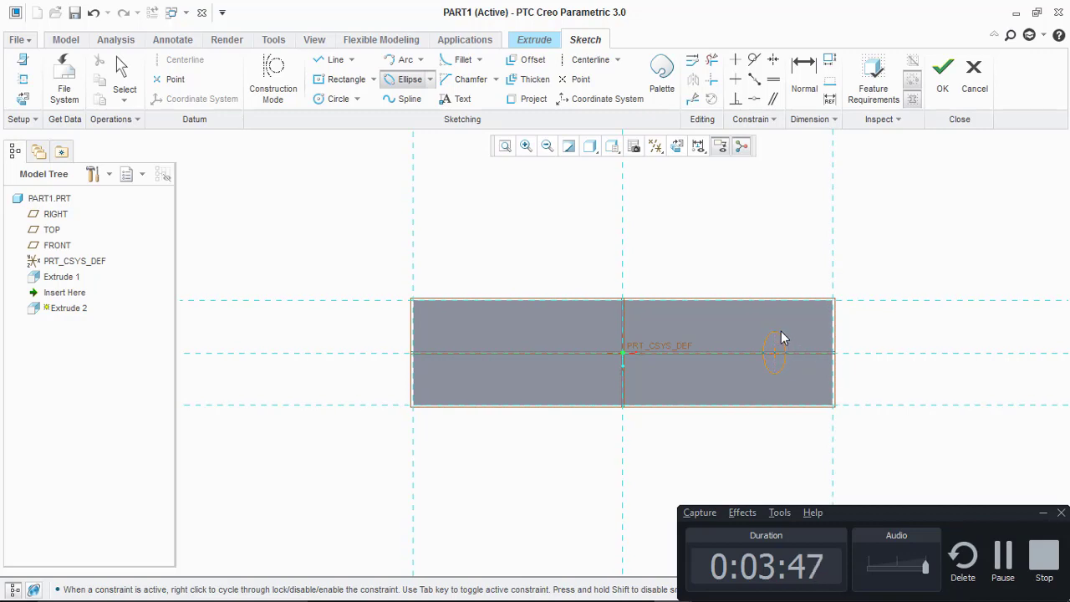
scroll(797, 343, "down", 4)
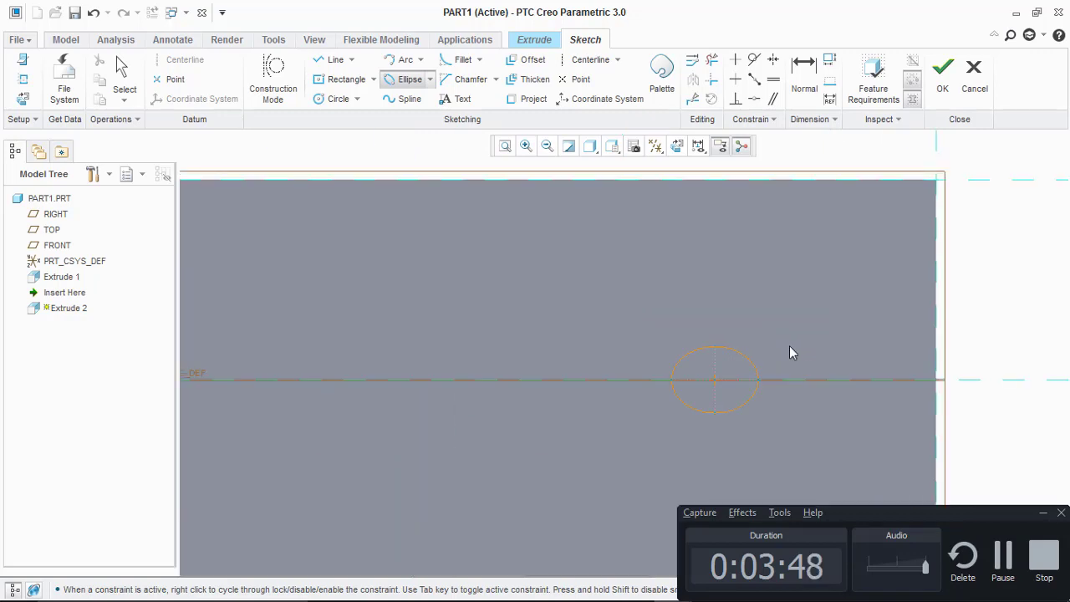
left_click(736, 347)
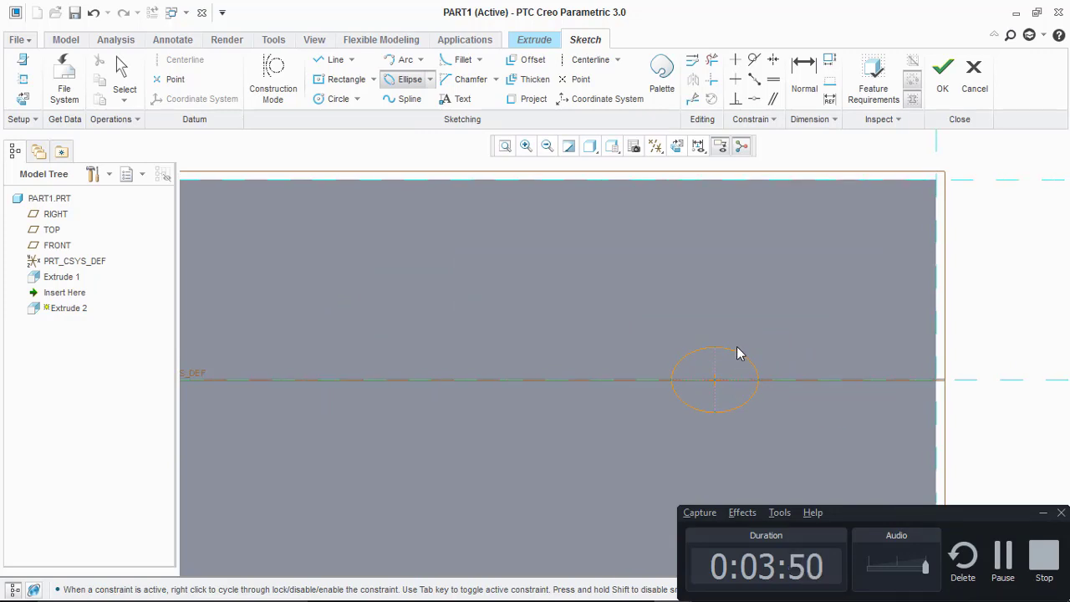
middle_click(838, 276)
scroll(714, 399, "down", 2)
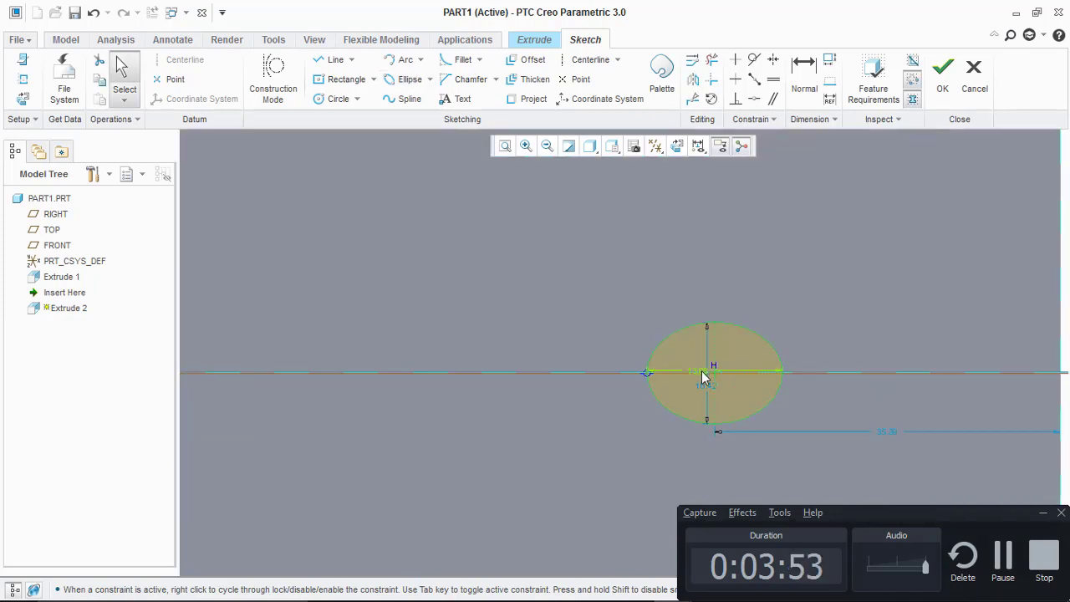
Set the ellipse's width to 22 mm and its height to 16 mm
left_click_drag(701, 370, 710, 299)
double_click(709, 299)
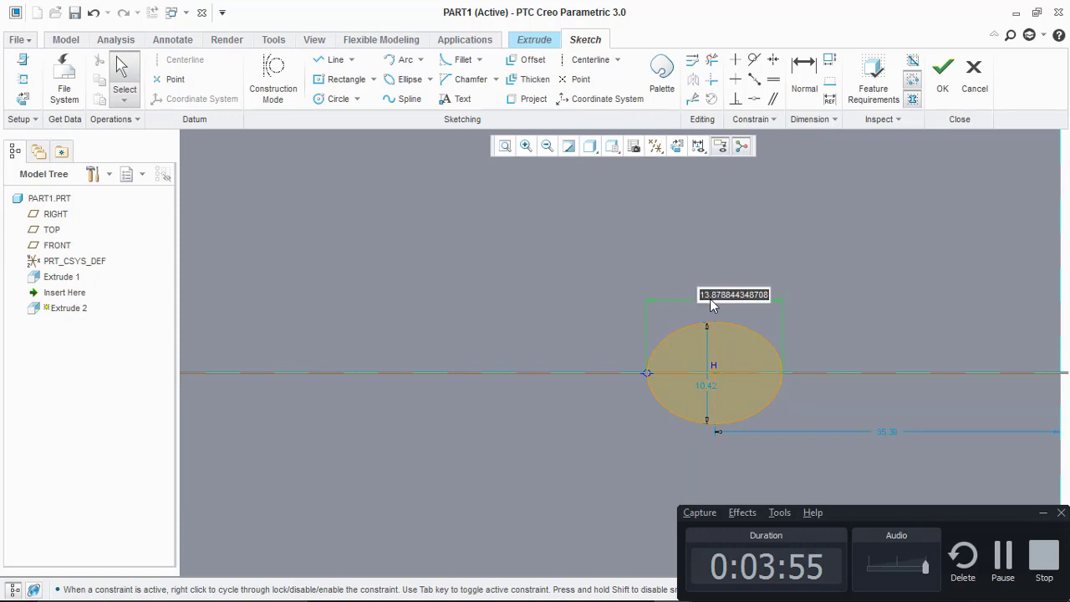
type("22")
key("Return")
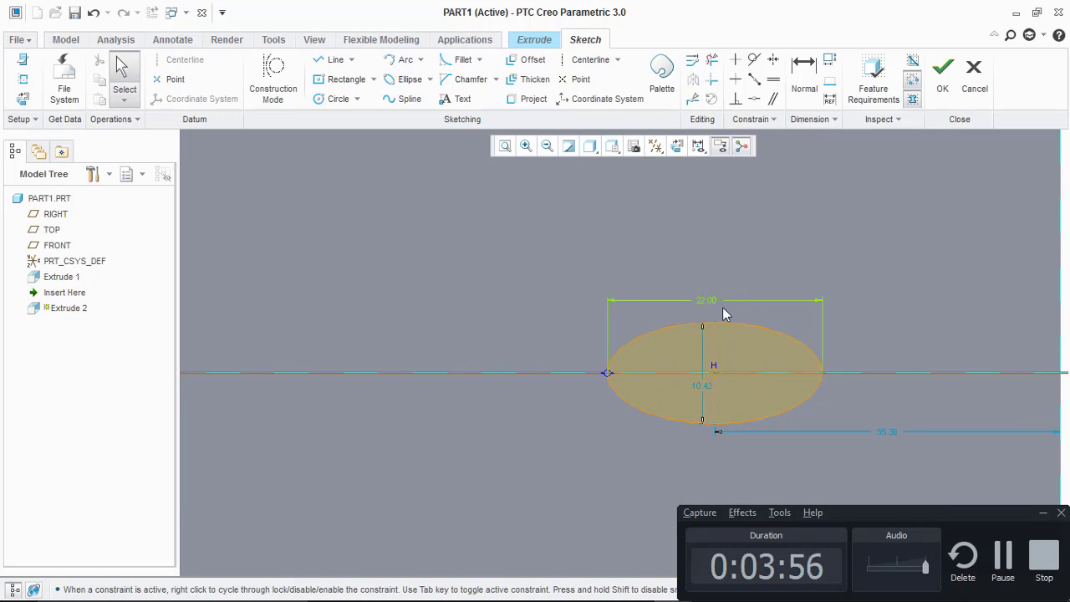
double_click(701, 386)
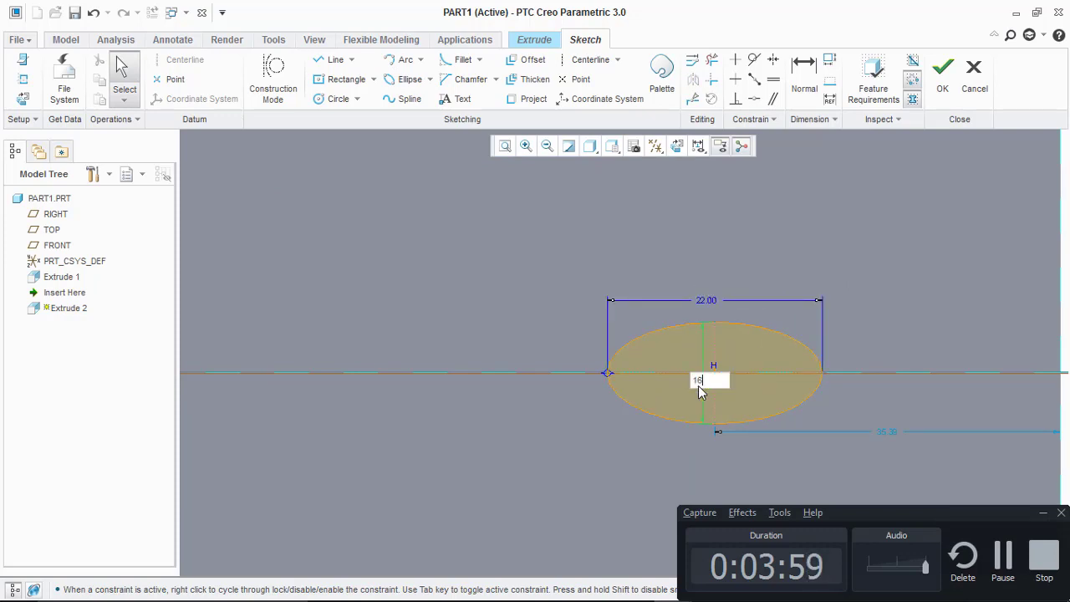
type("16")
key("Return")
Set the distance from the ellipse's centre to the block's right edge to 25 mm
scroll(916, 448, "up", 3)
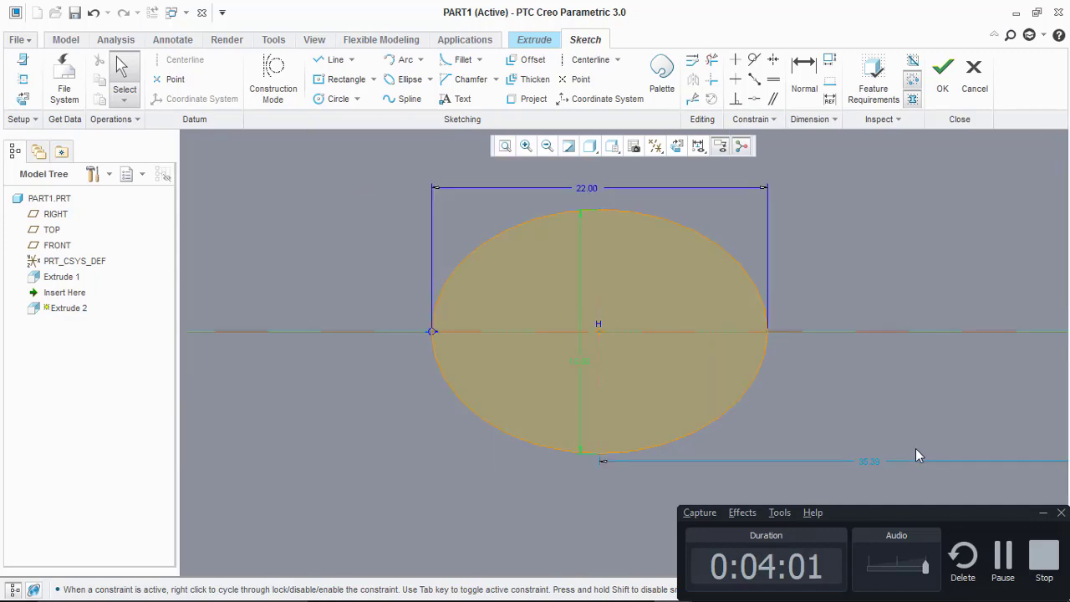
scroll(911, 452, "down", 5)
double_click(891, 460)
type("25")
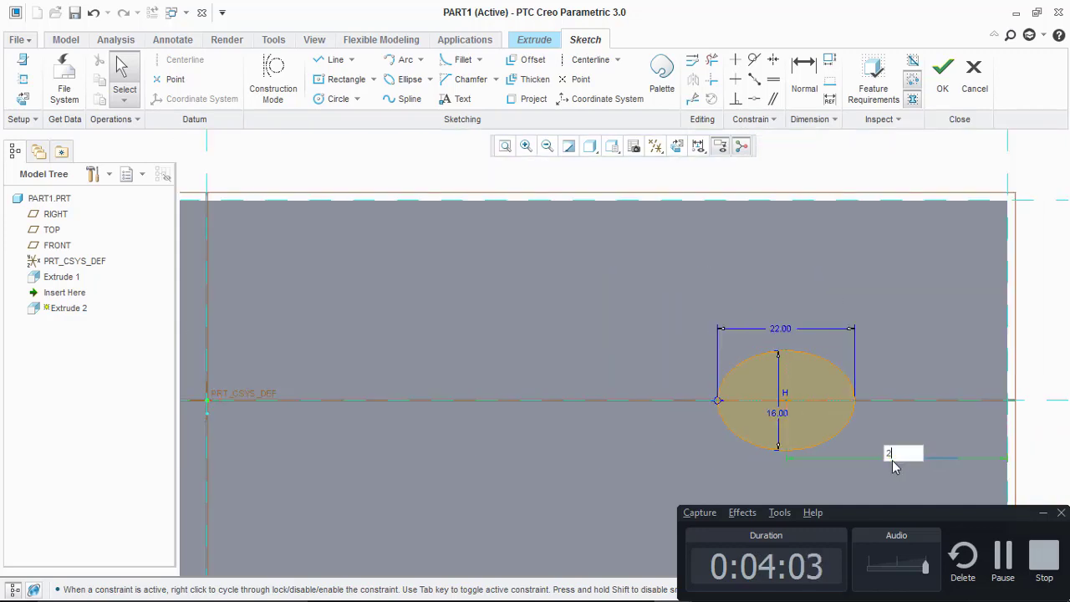
key("Return")
scroll(896, 455, "down", 4)
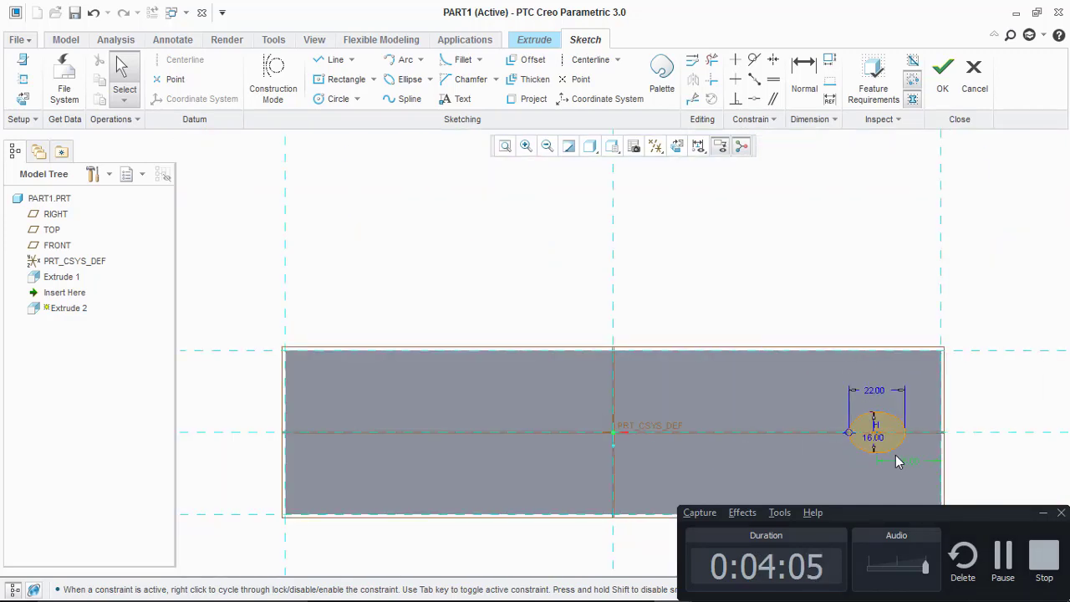
scroll(896, 454, "down", 2)
scroll(895, 458, "up", 1)
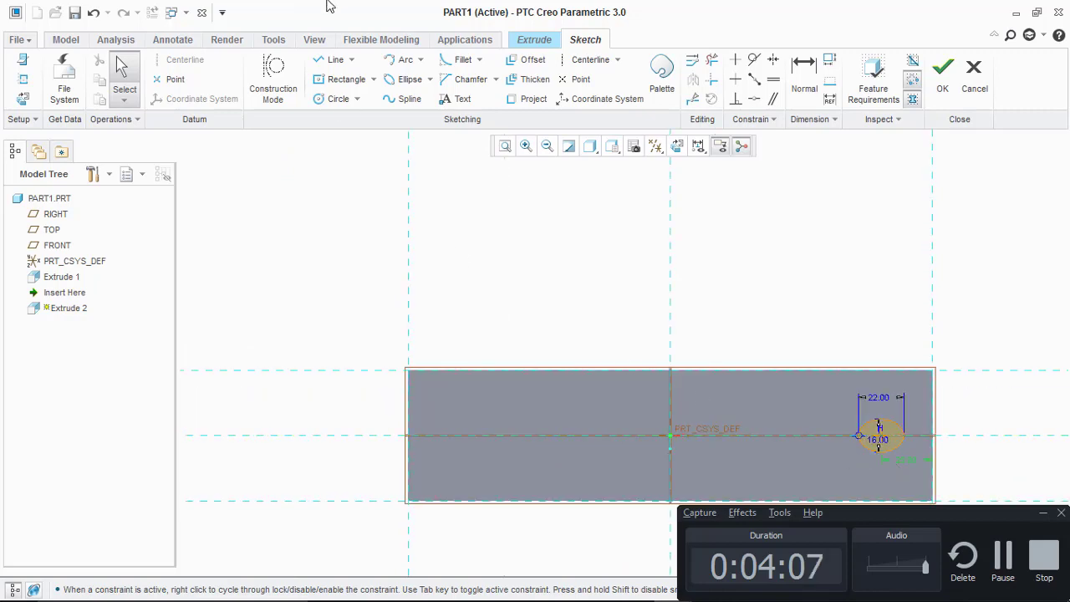
Draw a vertical centerline through the origin and mirror the ellipse about it to the block's other end
left_click(609, 67)
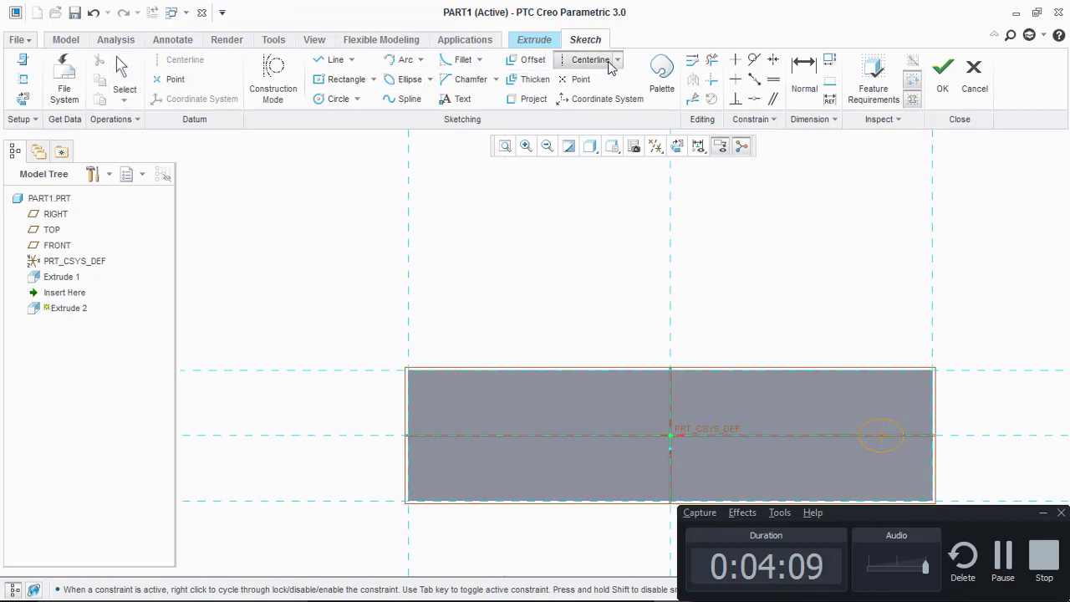
left_click(617, 60)
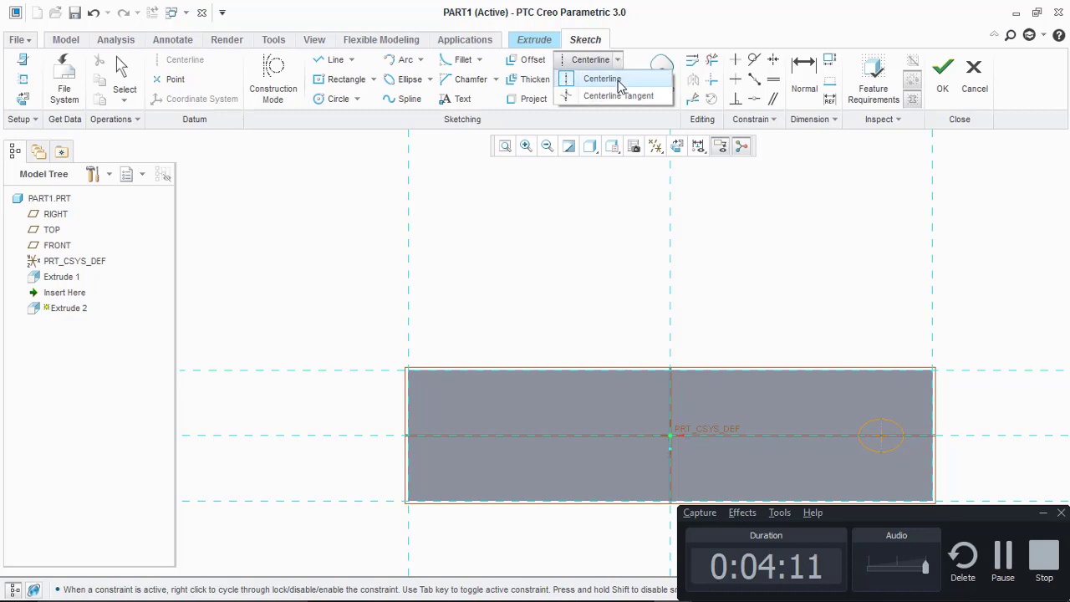
left_click(617, 80)
left_click(670, 436)
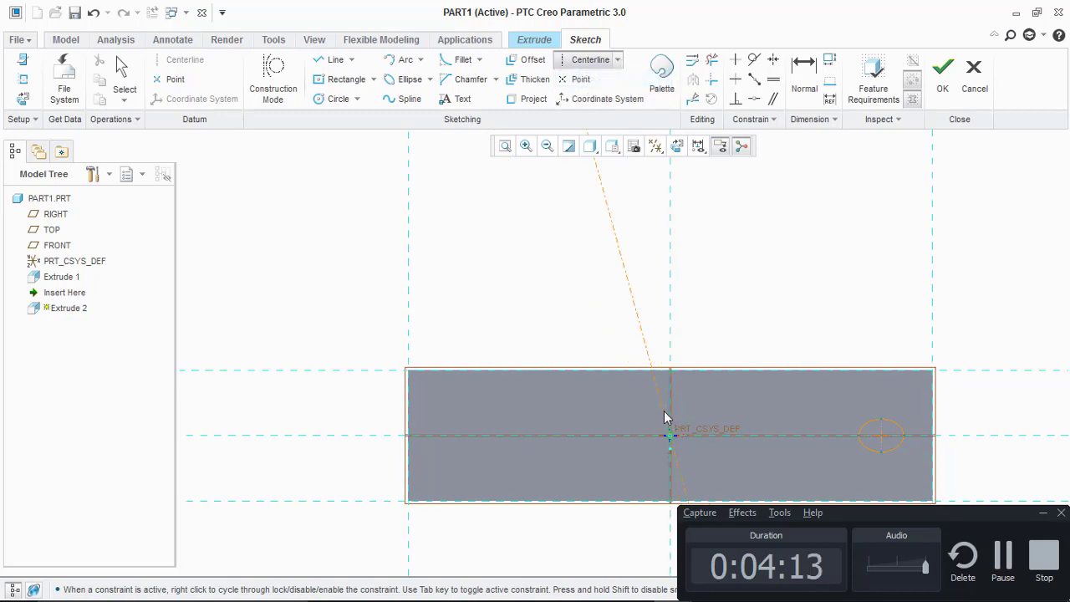
left_click(669, 416)
middle_click(750, 244)
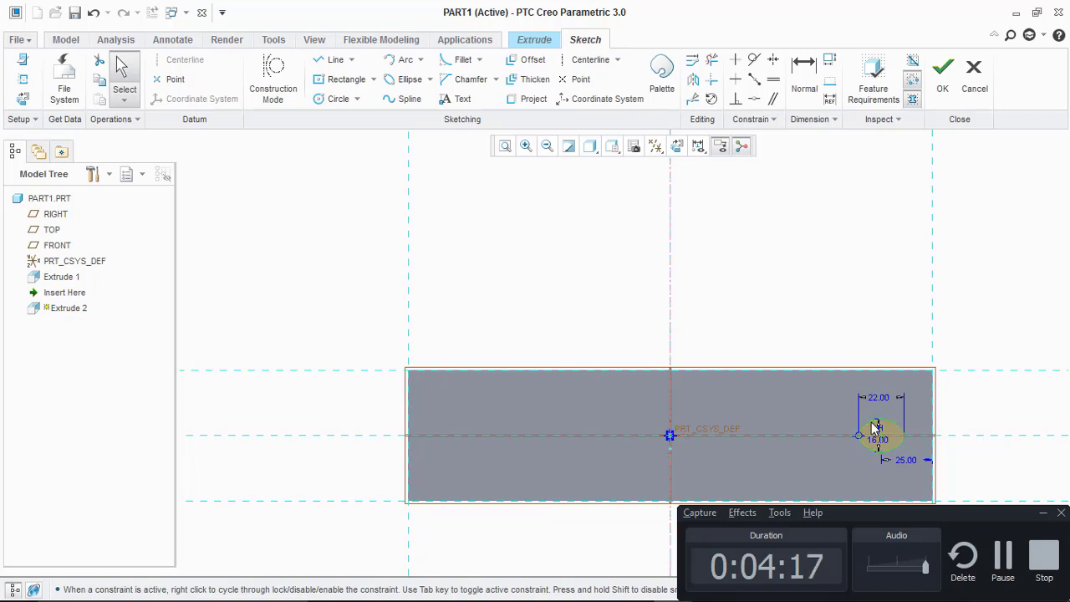
left_click(693, 78)
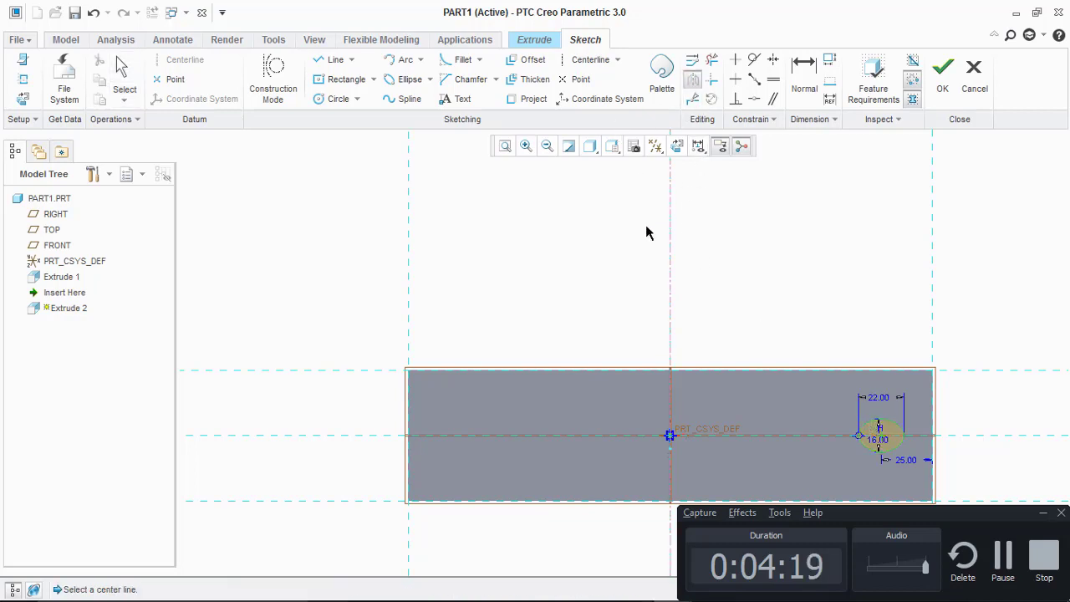
left_click(670, 219)
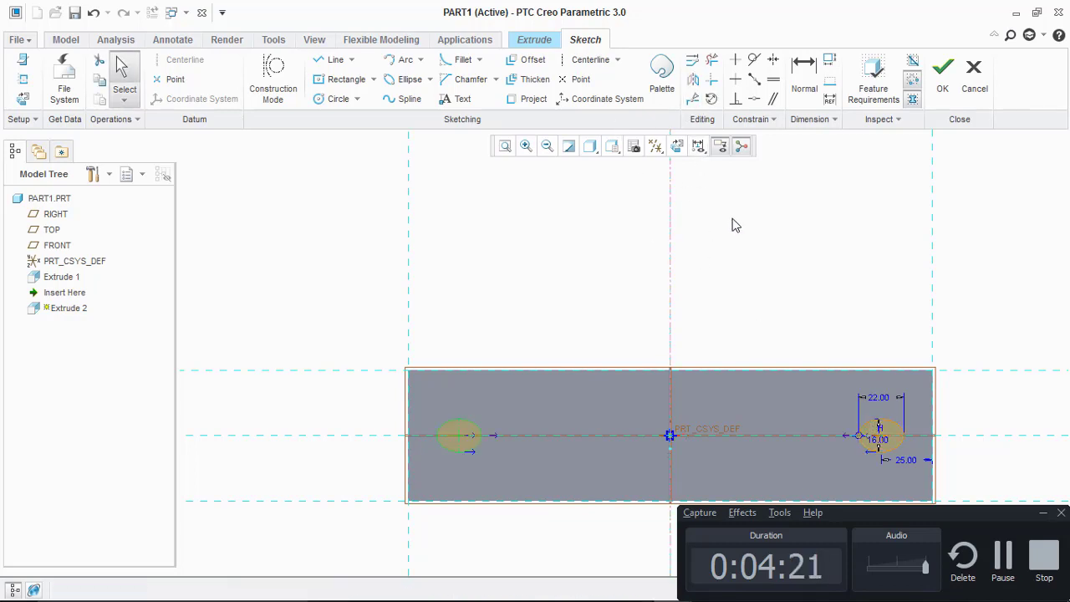
Finish the sketch and cut both ellipses through the whole base block with the Through All depth option
left_click(943, 80)
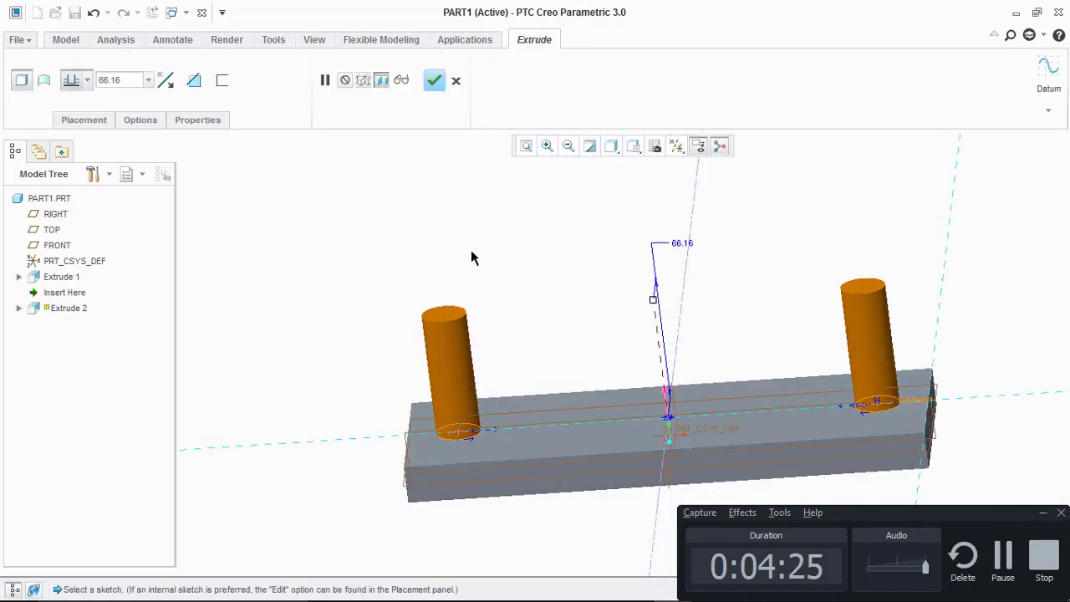
left_click(194, 81)
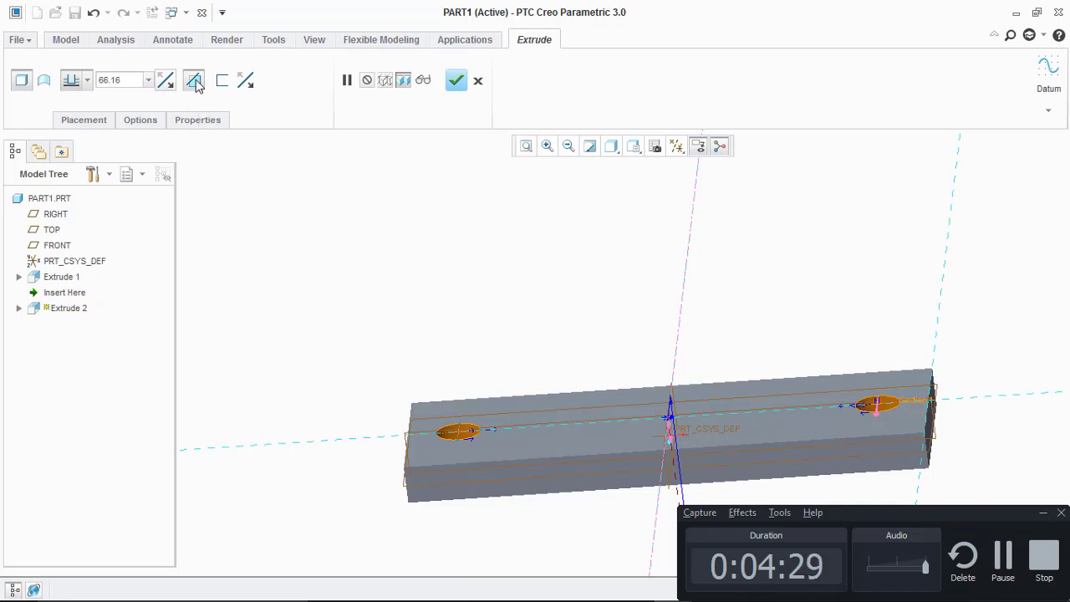
middle_click_drag(794, 434, 756, 393)
left_click(87, 80)
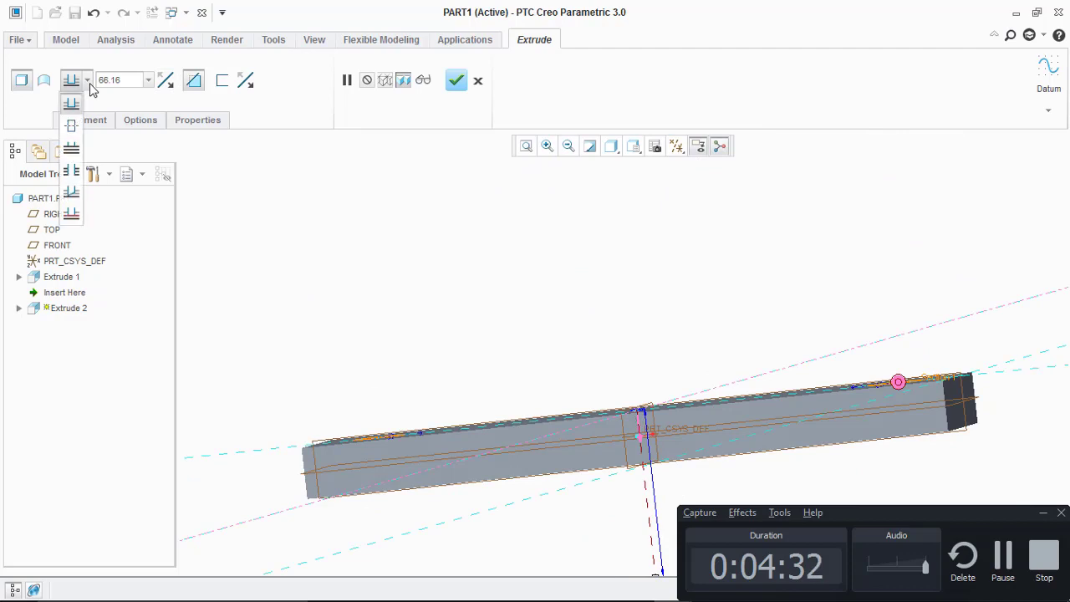
left_click(71, 151)
middle_click_drag(518, 293, 526, 359)
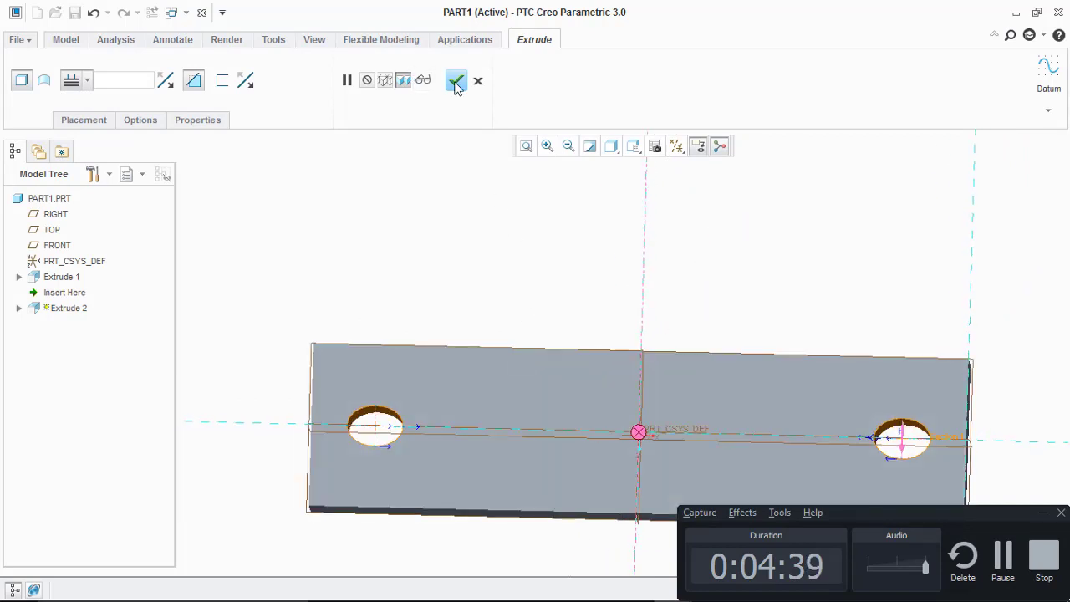
left_click(455, 81)
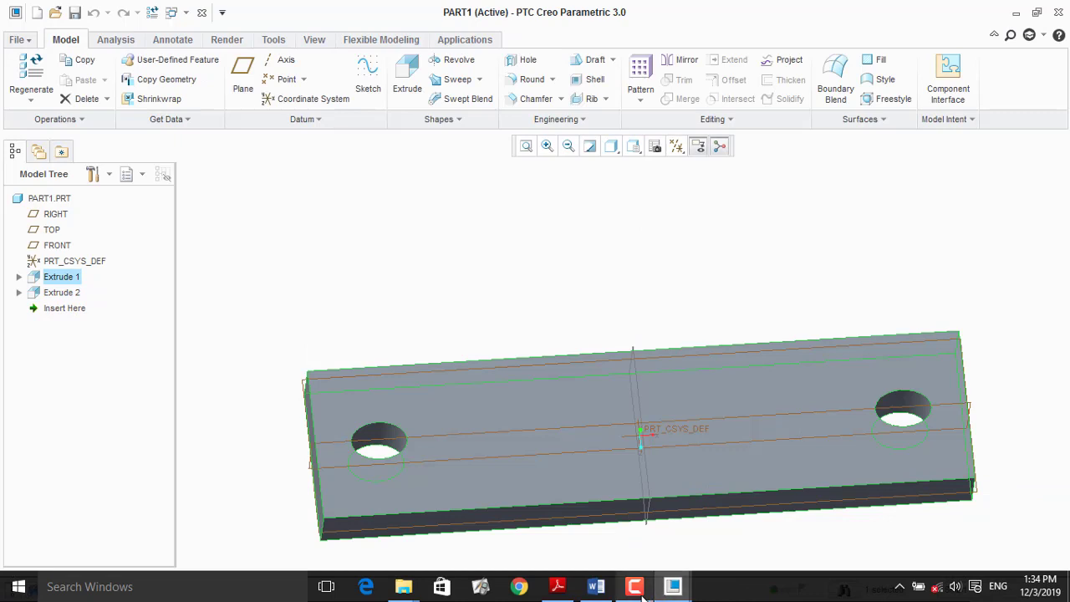
Start another Extrude sketched on the base block's large face with the elliptical holes, and orient the sketch plane parallel to the screen
left_click(642, 590)
left_click(707, 411)
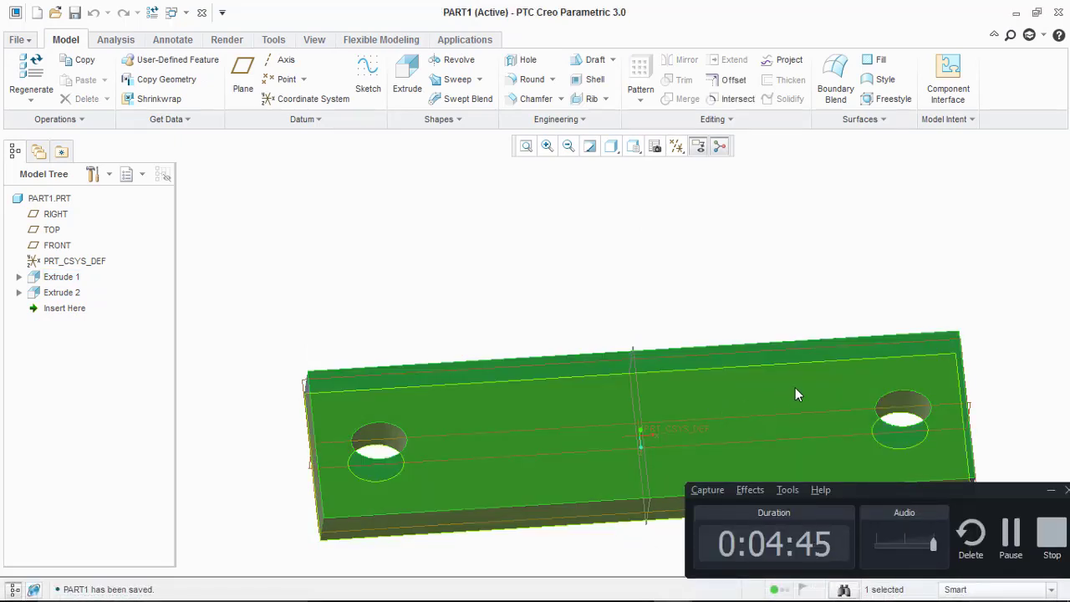
middle_click_drag(763, 380, 777, 354)
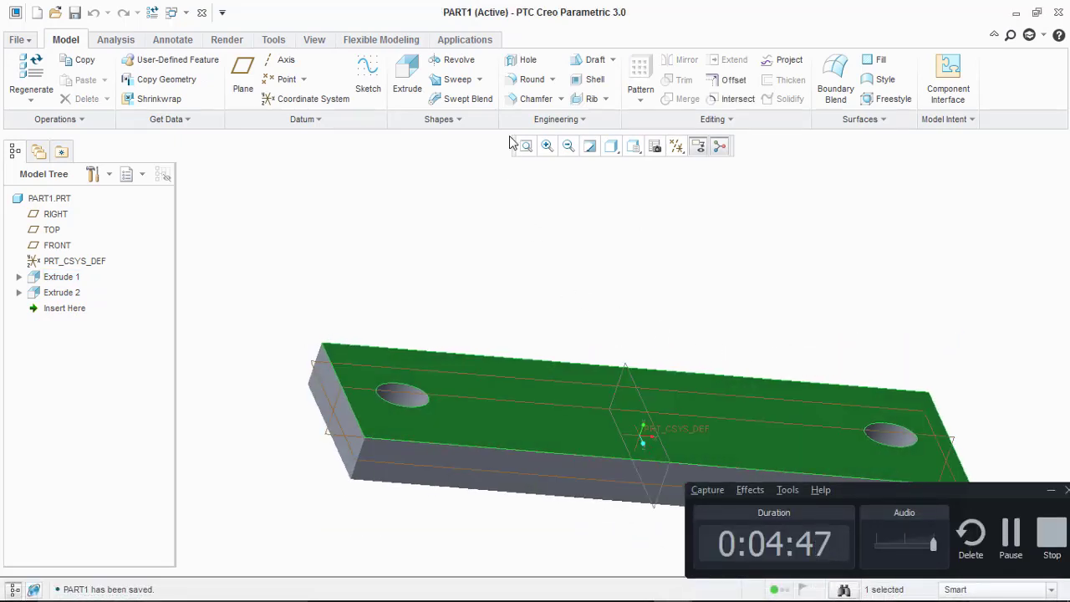
left_click(407, 77)
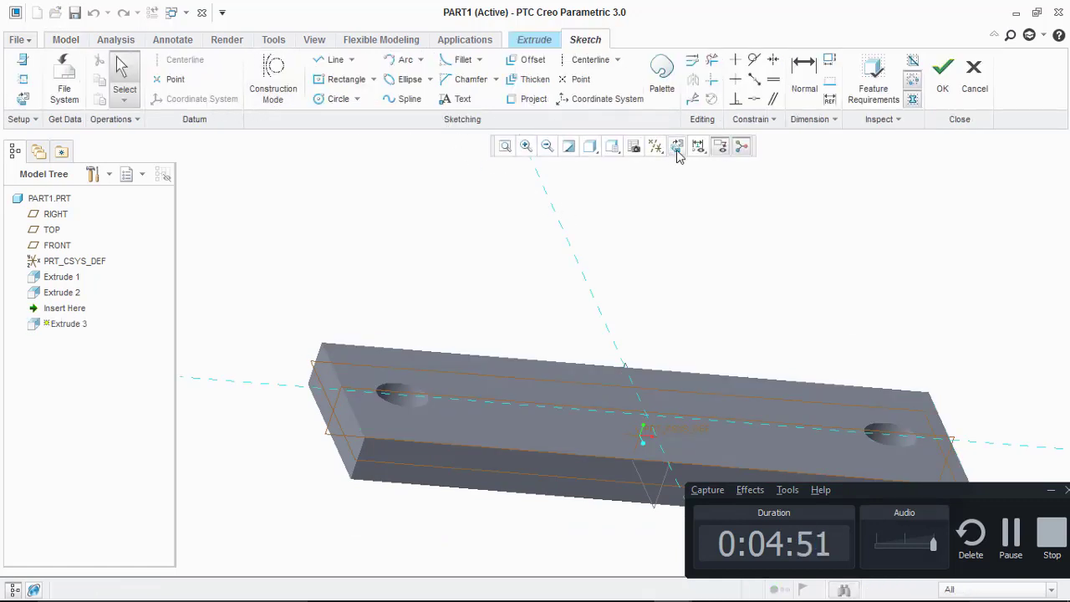
left_click(677, 149)
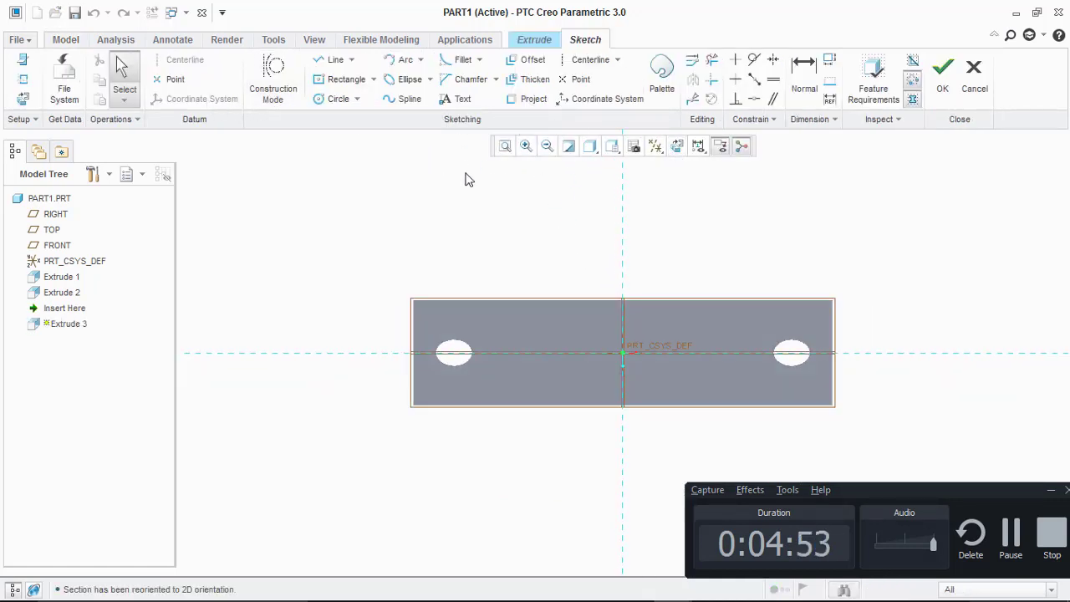
scroll(646, 348, "up", 3)
scroll(647, 347, "down", 1)
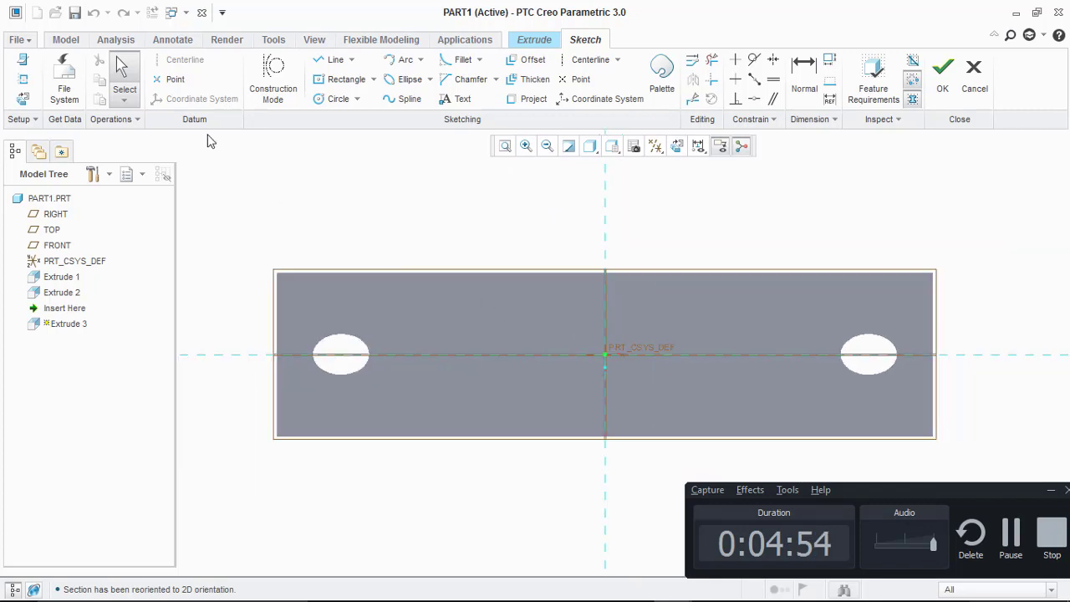
Add the top, bottom, right and left outer edges of the base block as sketch references
left_click(22, 81)
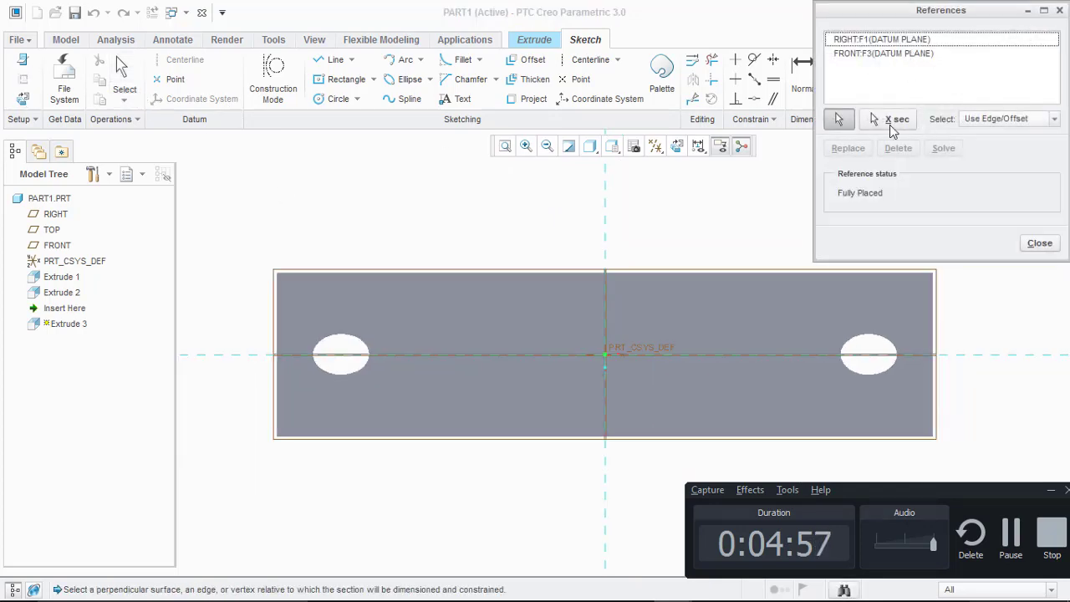
left_click(775, 273)
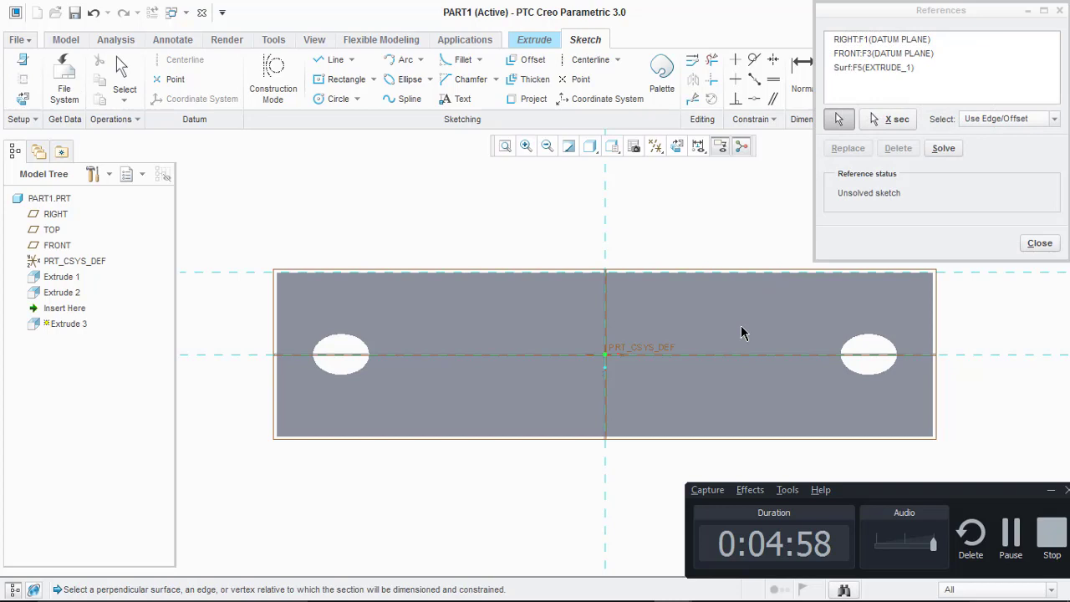
left_click(698, 436)
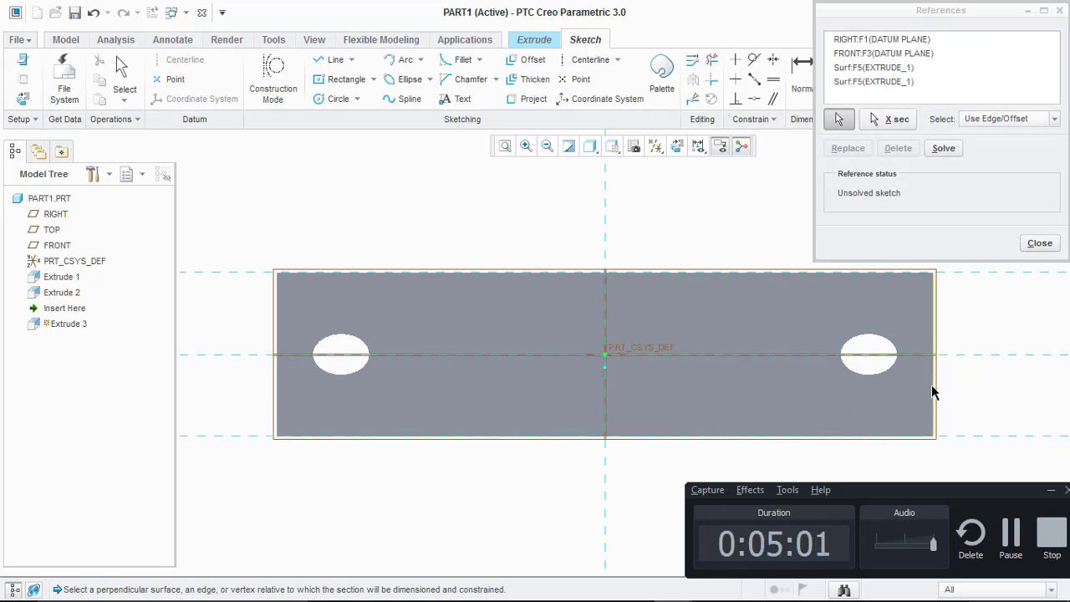
left_click(934, 391)
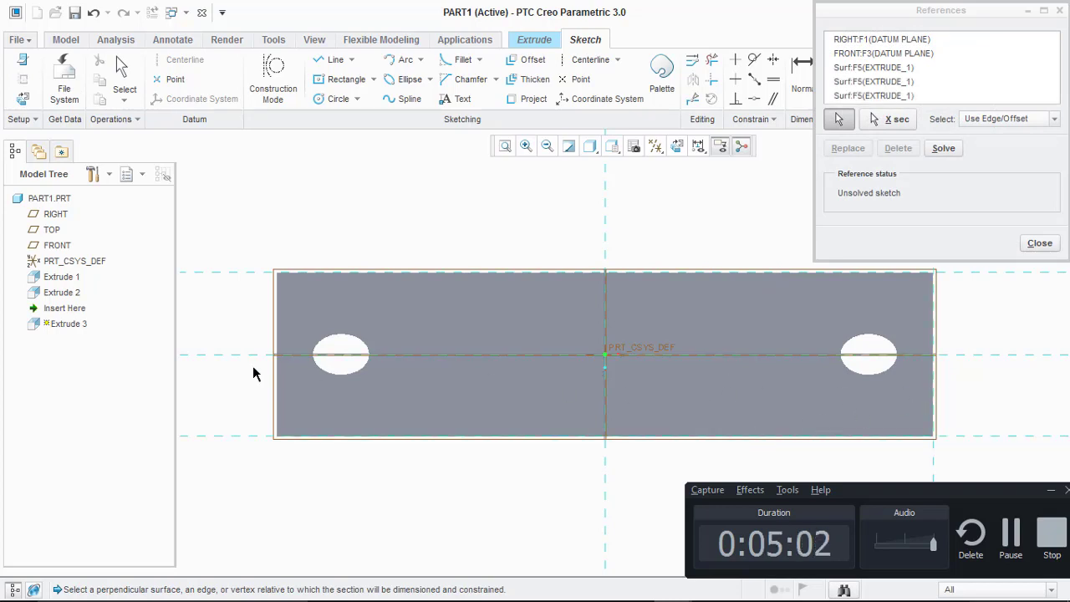
left_click(278, 330)
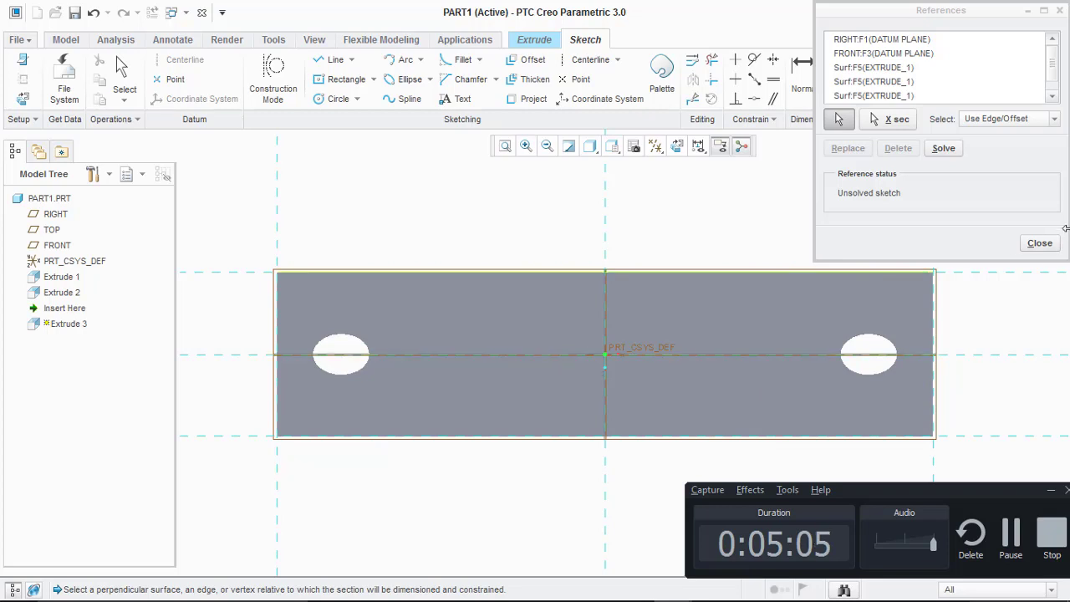
left_click(1043, 244)
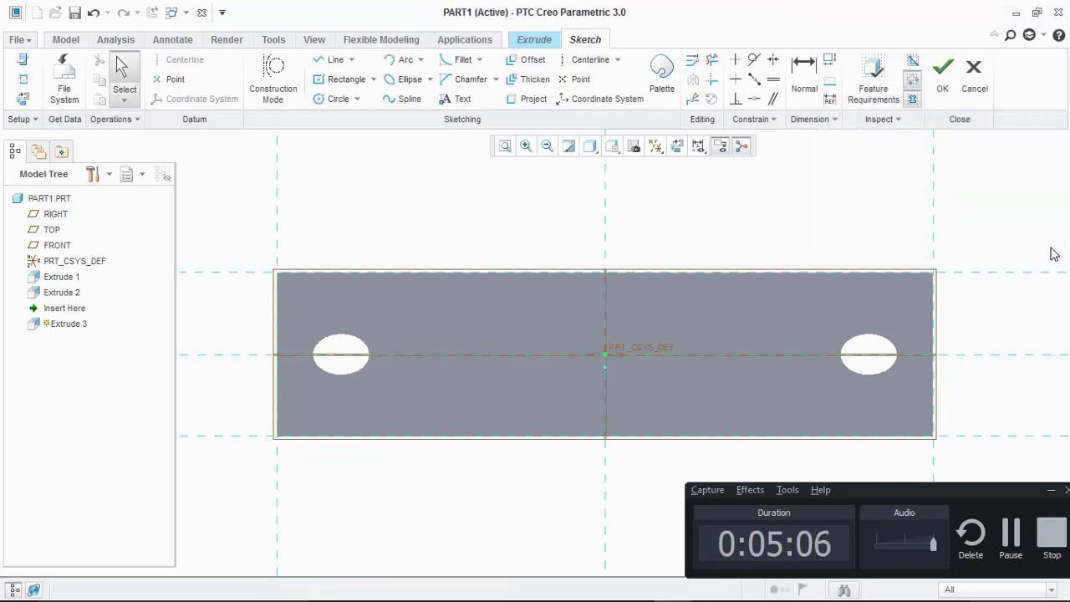
Sketch a circle centred on the origin and set its diameter to 144 mm
left_click(338, 98)
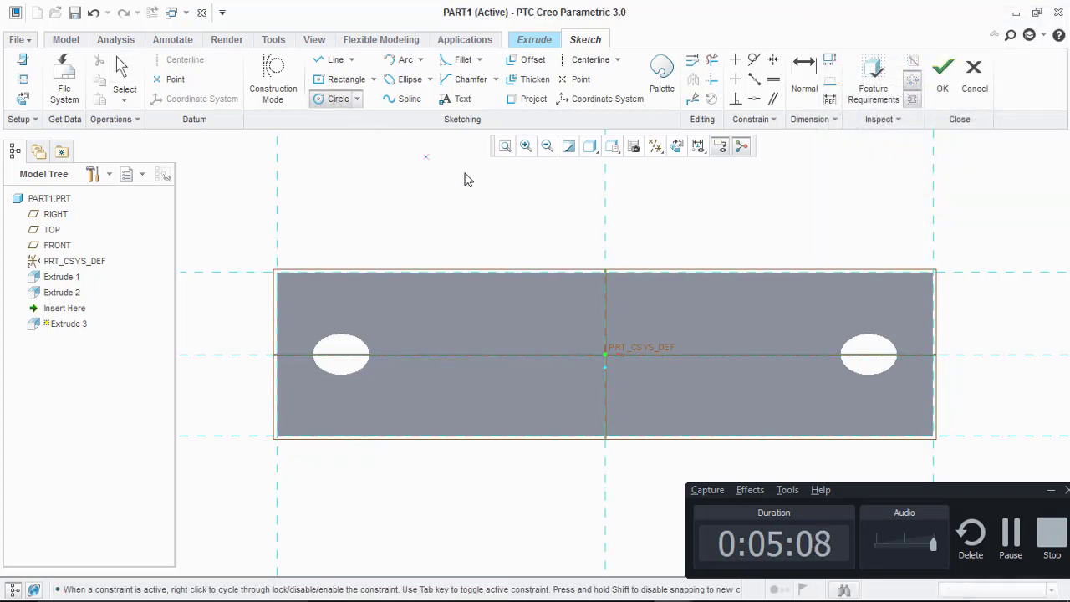
left_click(604, 361)
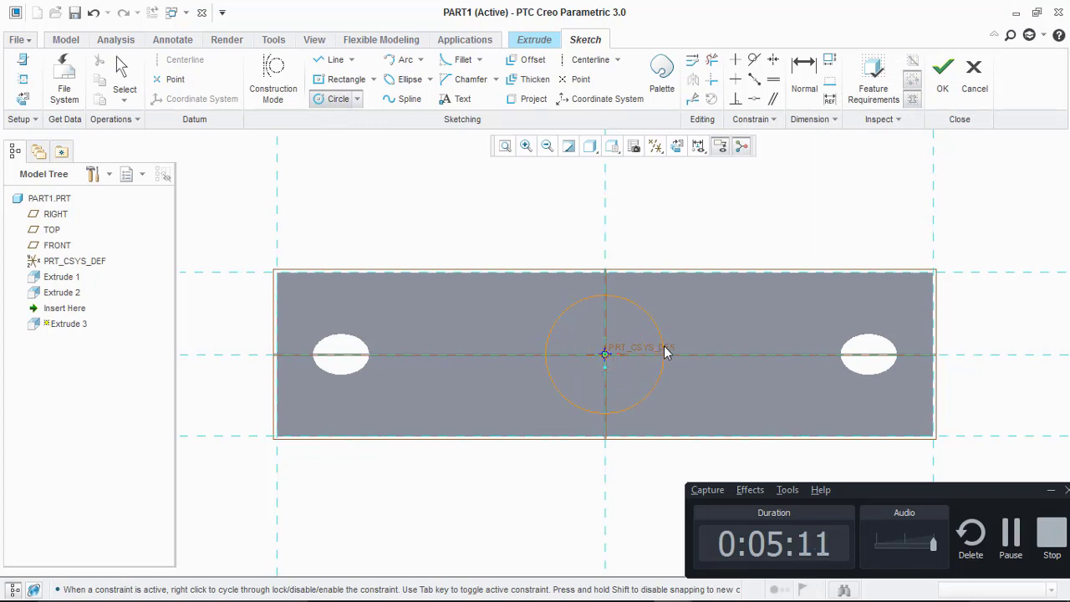
left_click(663, 345)
middle_click(742, 238)
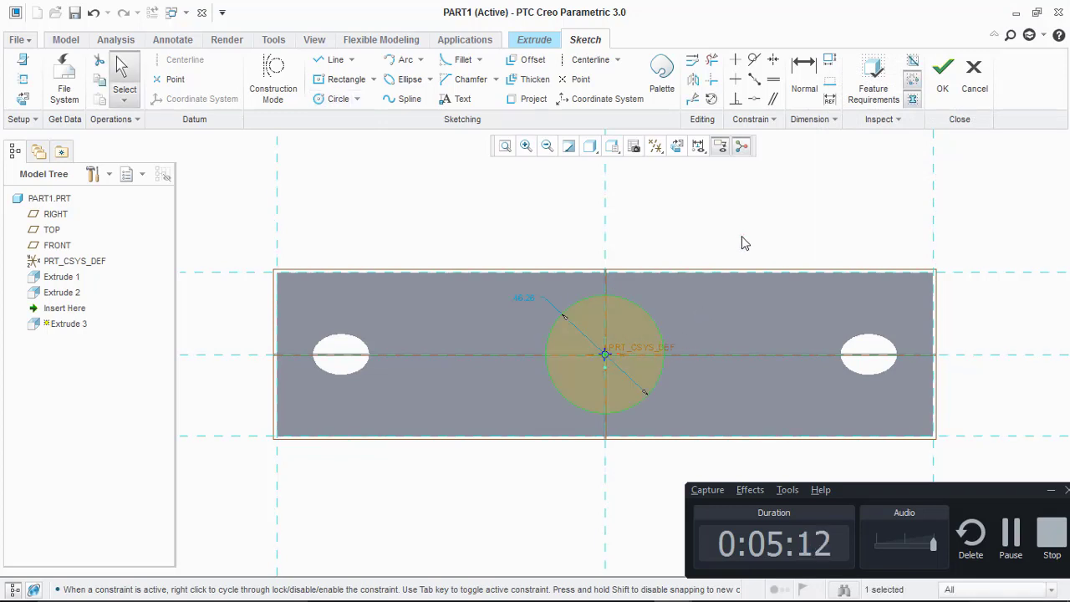
double_click(521, 300)
type("1")
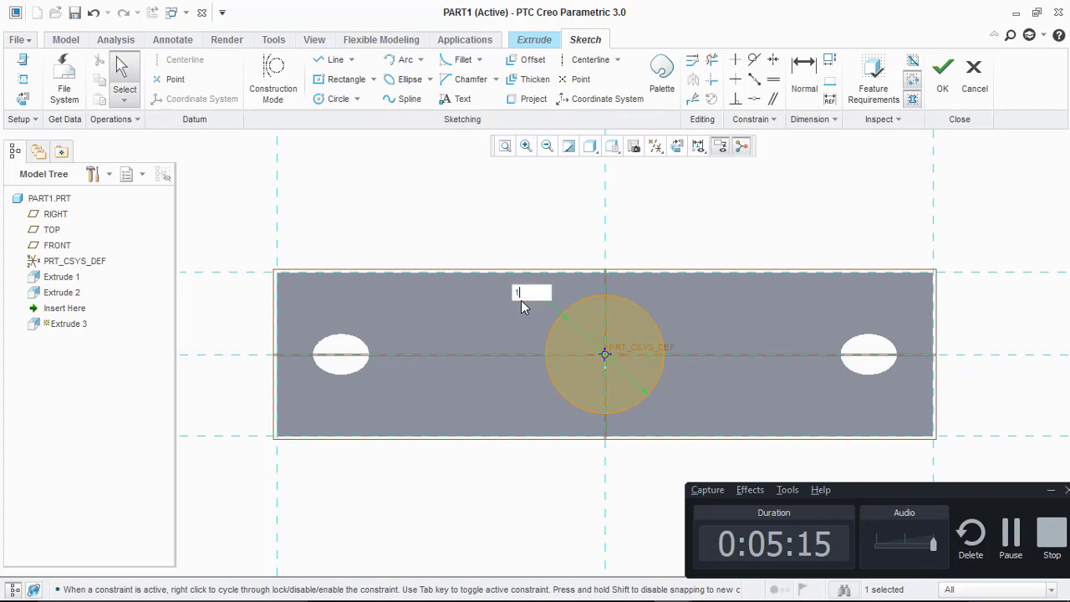
type("44")
key("Return")
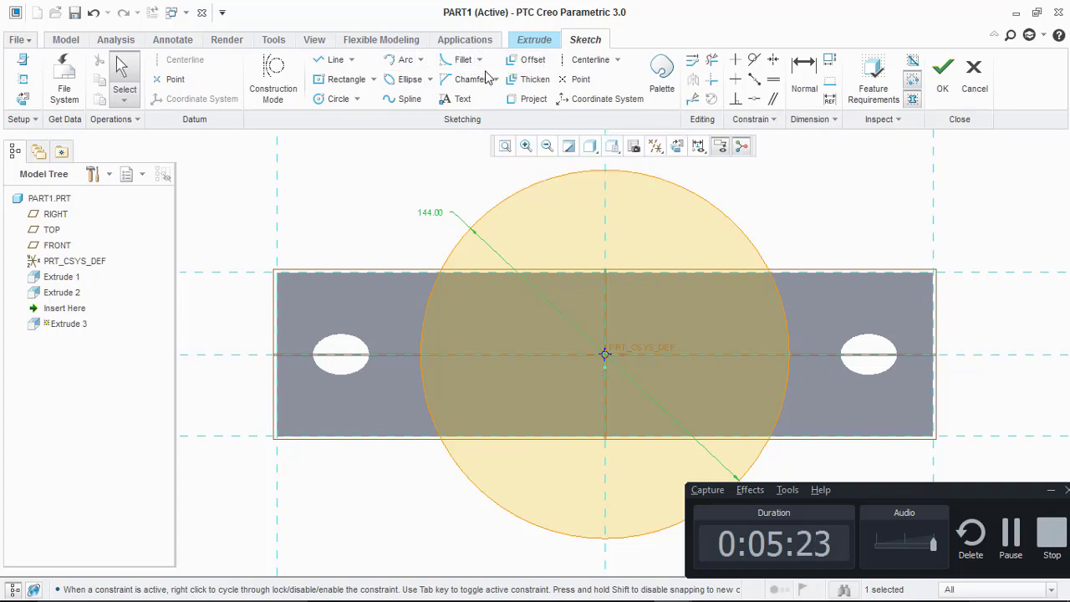
Trim away the parts of the 144 mm circle beyond the base block's long edges, keeping the two side arcs
left_click(712, 62)
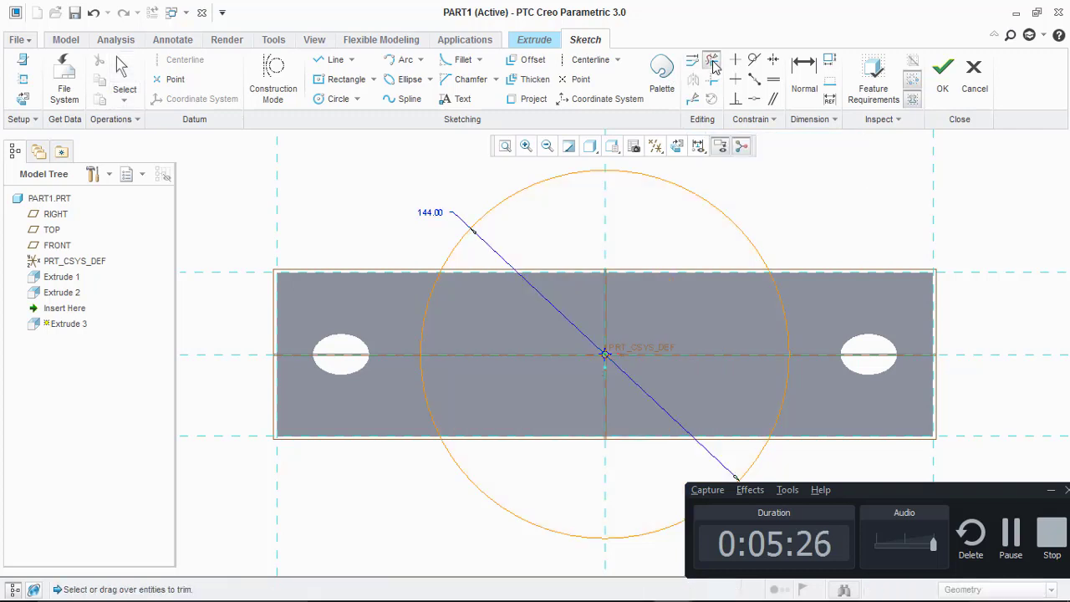
left_click(684, 192)
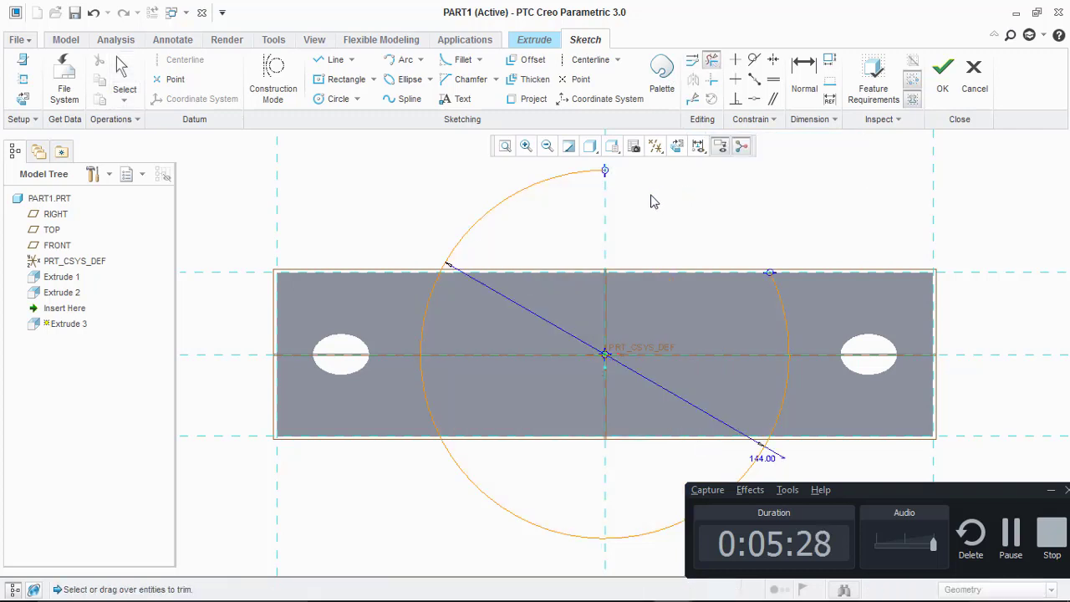
left_click(505, 208)
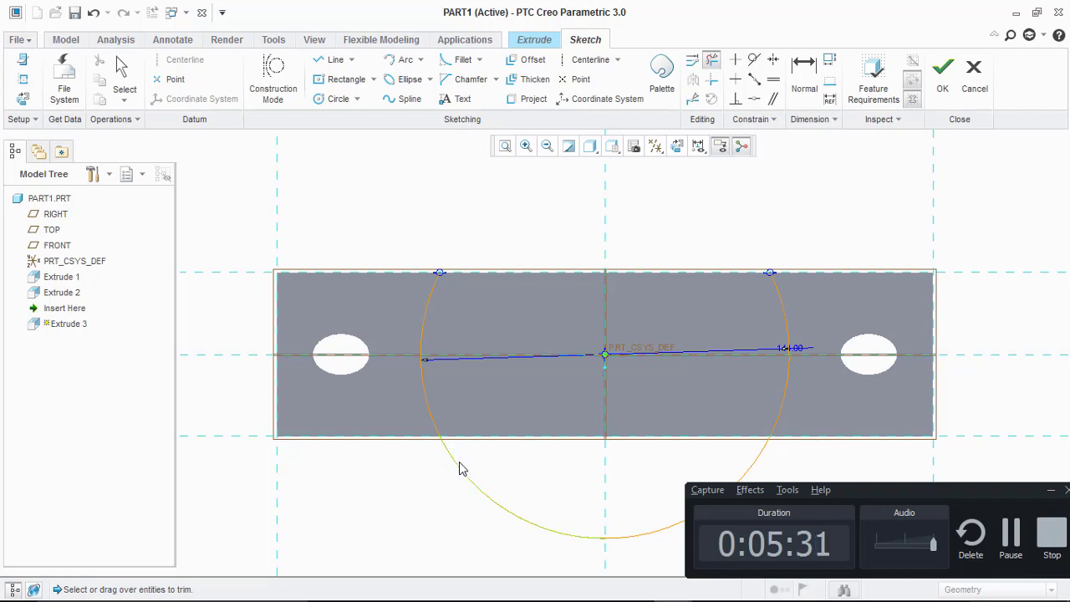
left_click(461, 468)
left_click(761, 466)
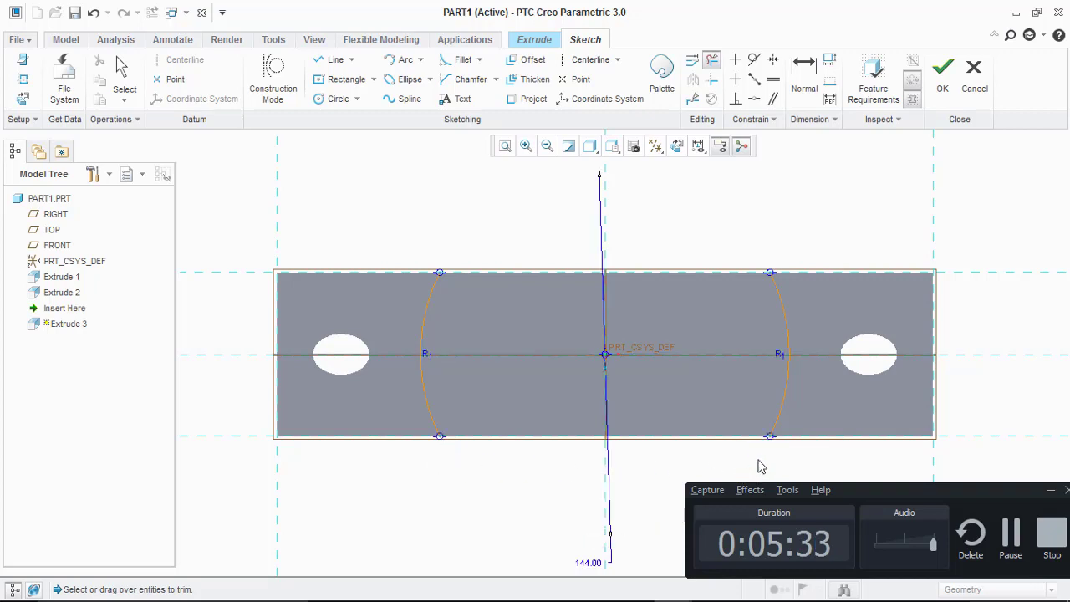
middle_click(535, 232)
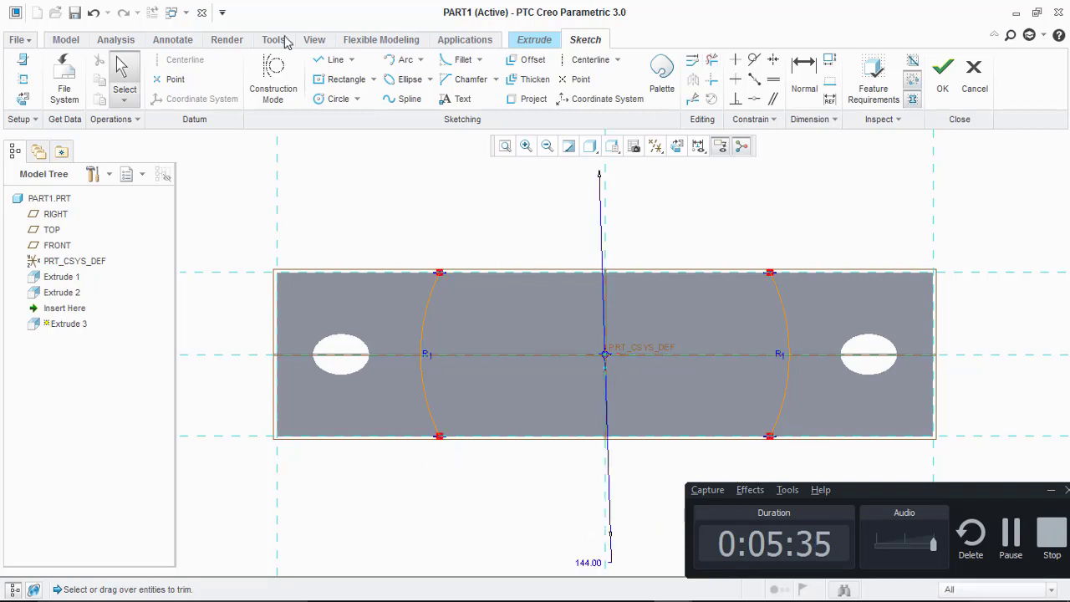
Close the profile with two straight lines joining the arc ends along the base block's long edges
left_click(328, 59)
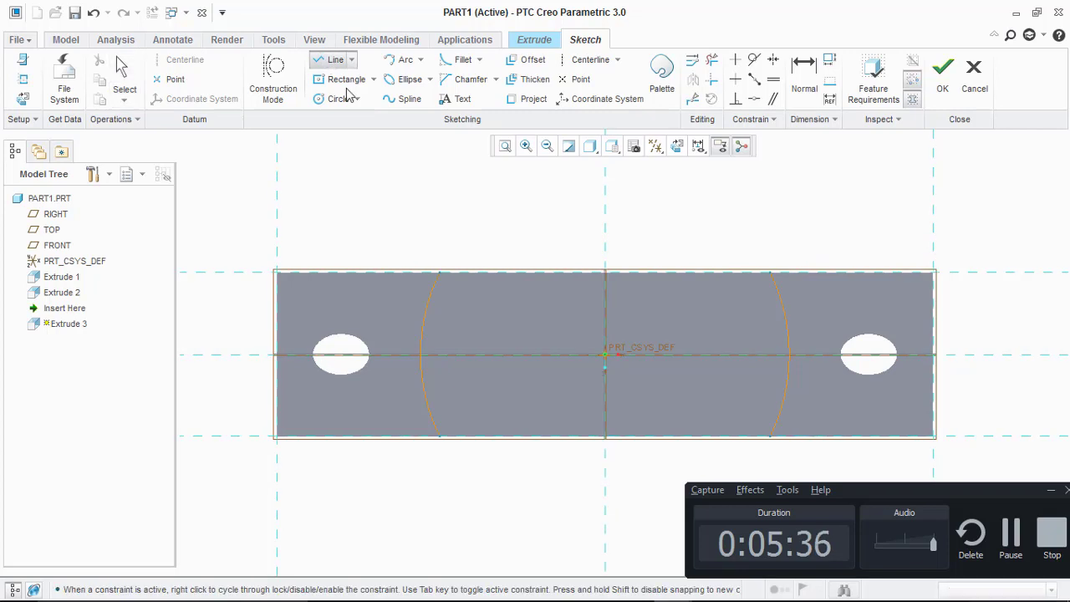
left_click(440, 274)
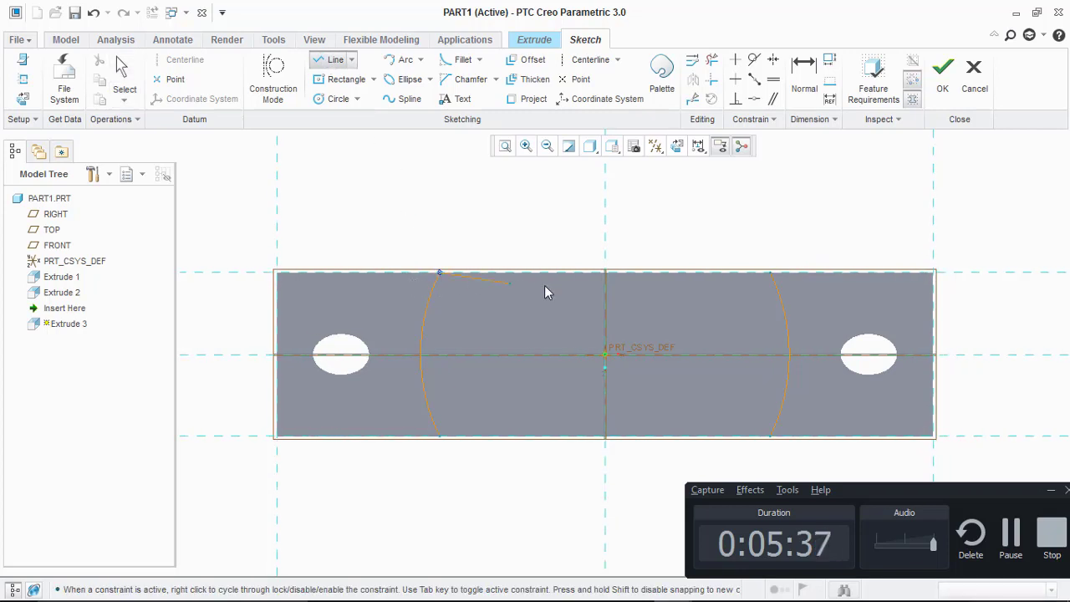
left_click(771, 274)
middle_click(635, 223)
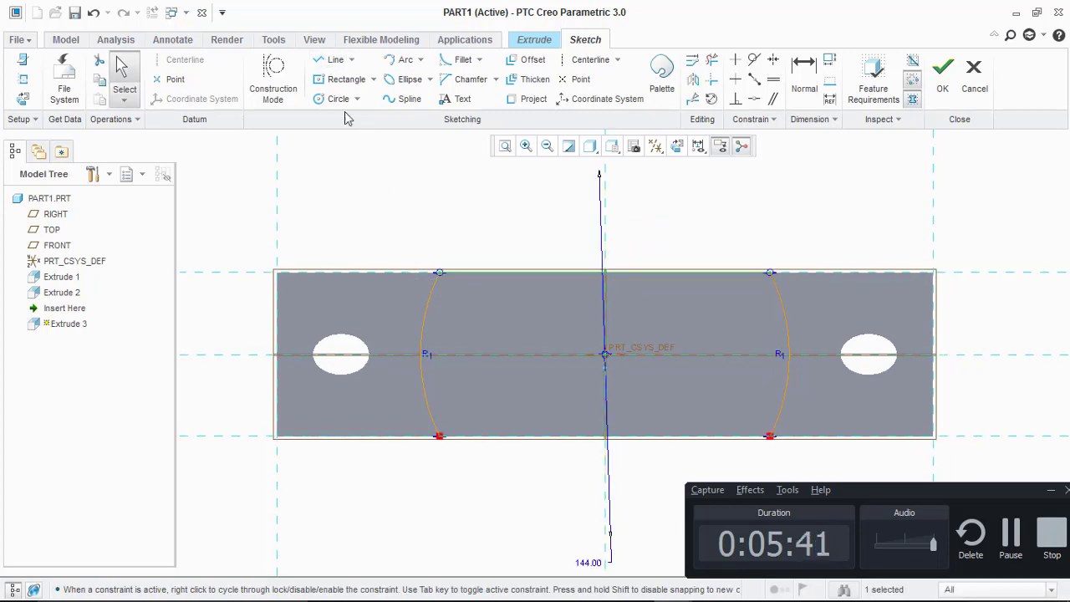
left_click(328, 59)
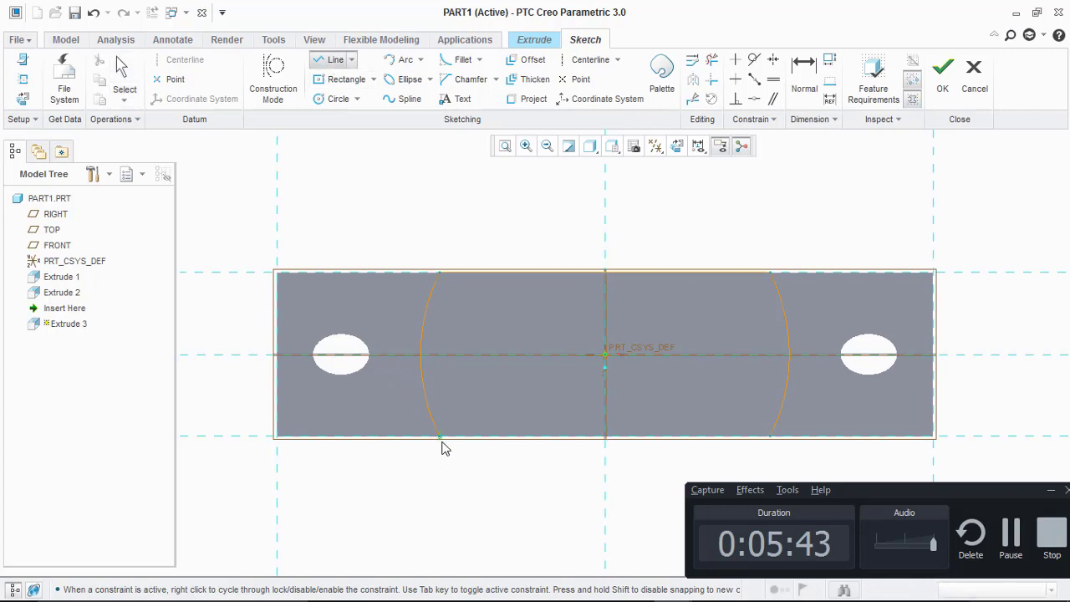
left_click(769, 441)
middle_click(842, 215)
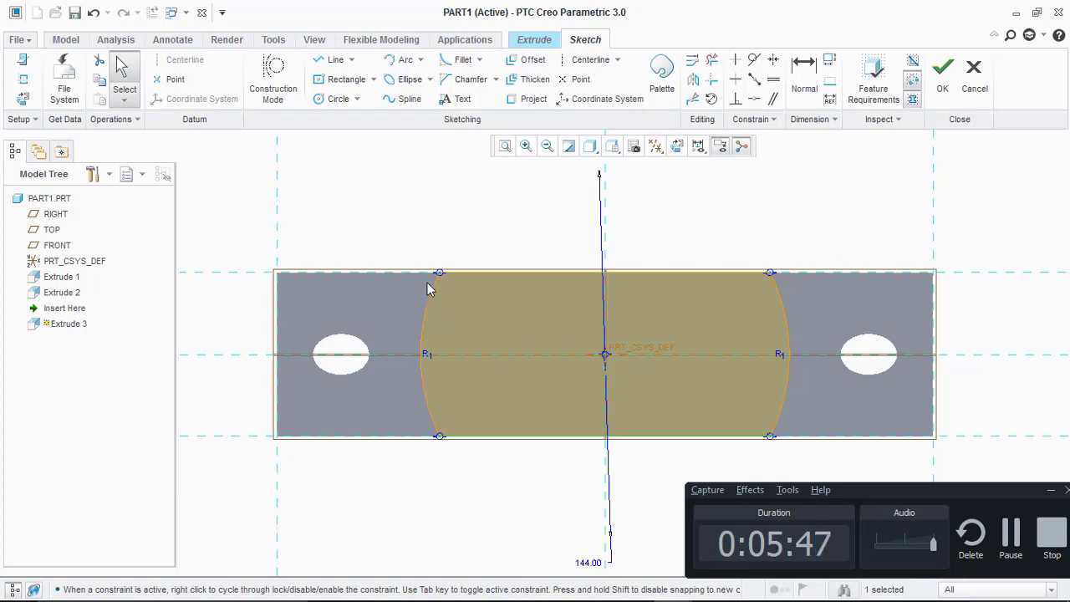
Finish the sketch, check the block's height in the PDF drawing in Adobe Reader, and return to Creo Parametric
left_click(942, 71)
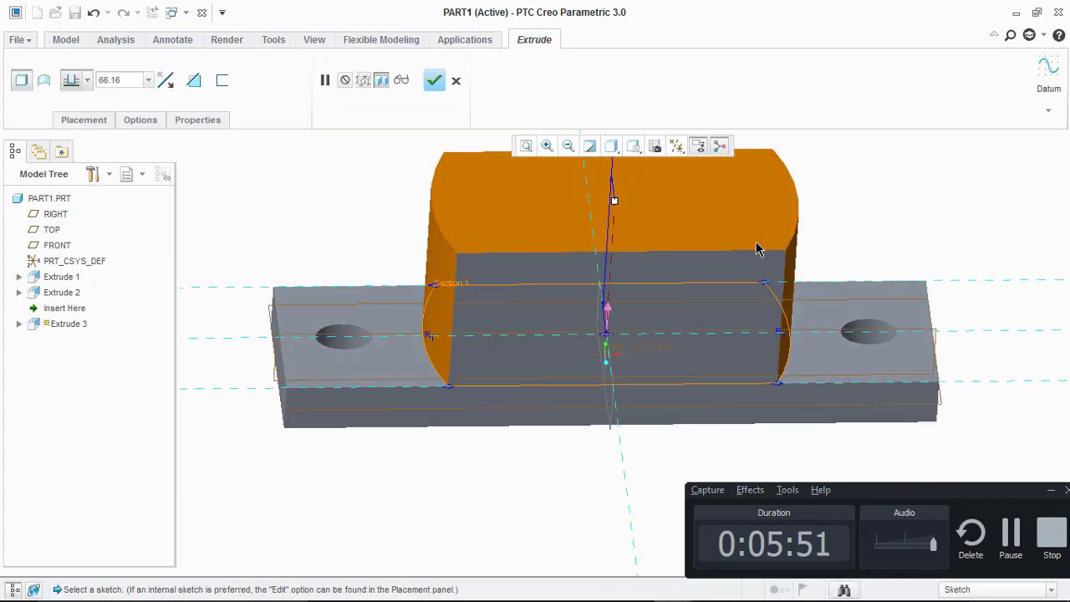
scroll(758, 243, "down", 5)
scroll(750, 256, "up", 3)
scroll(646, 284, "down", 1)
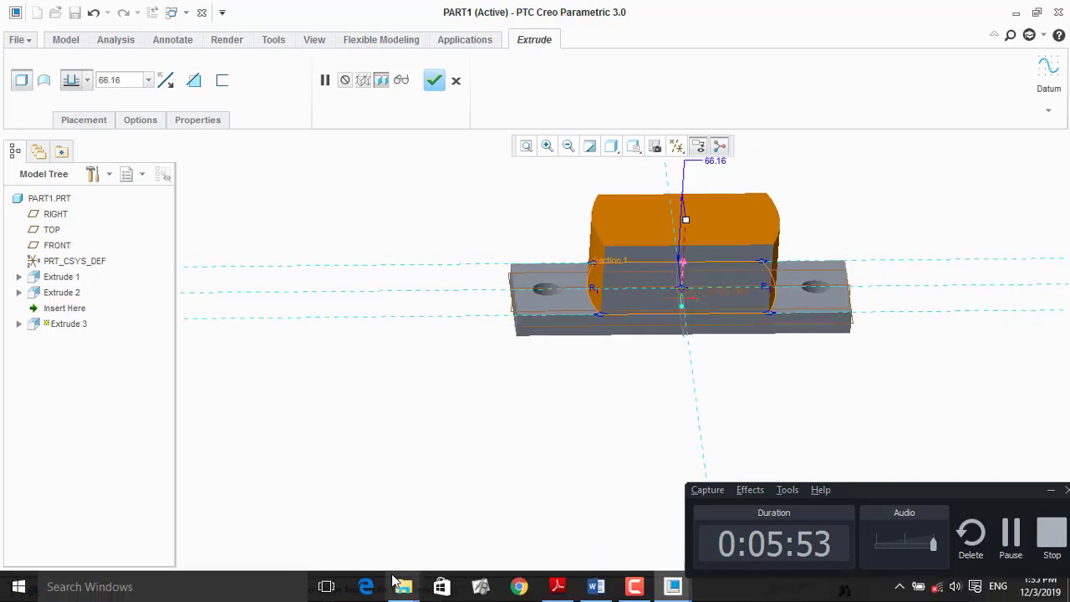
left_click(556, 585)
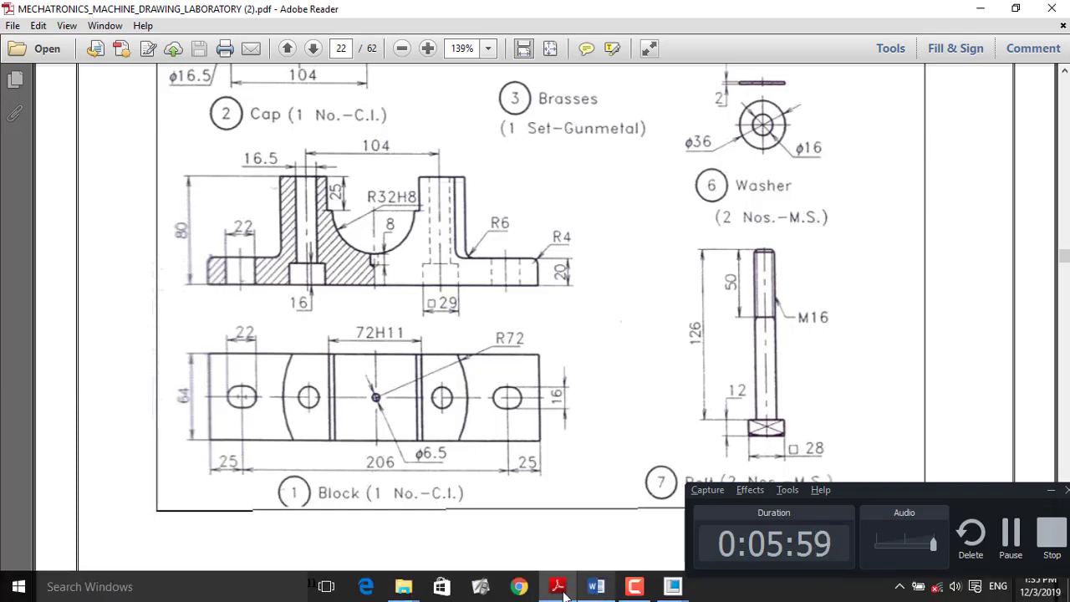
left_click(558, 587)
Set the extrusion depth of the arc-sided profile to 80 mm and complete the raised block
left_click(131, 81)
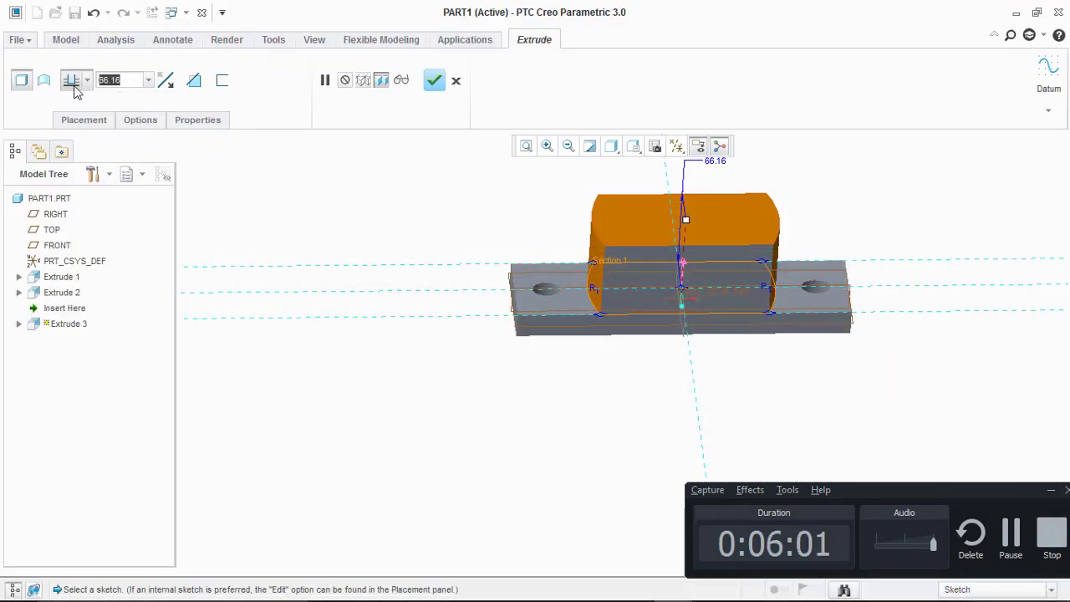
type("80")
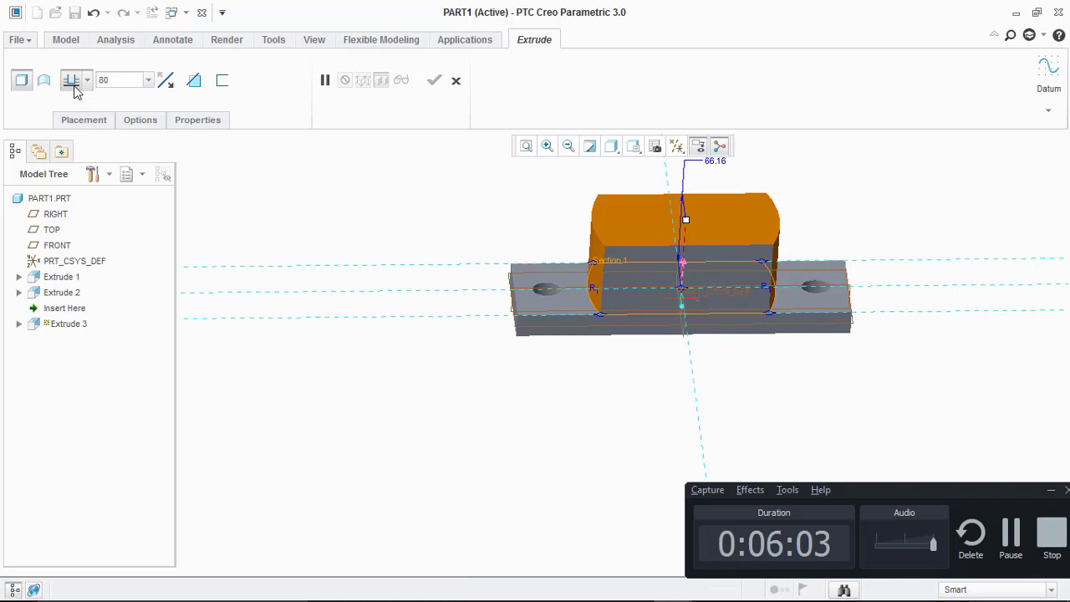
key("Return")
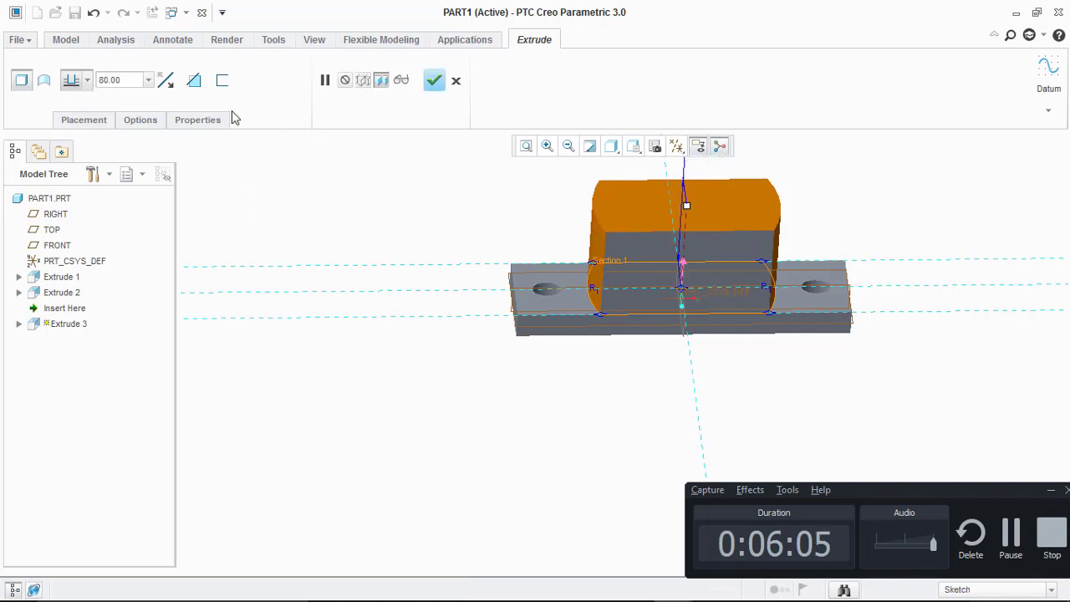
left_click(434, 82)
middle_click_drag(629, 312, 627, 364)
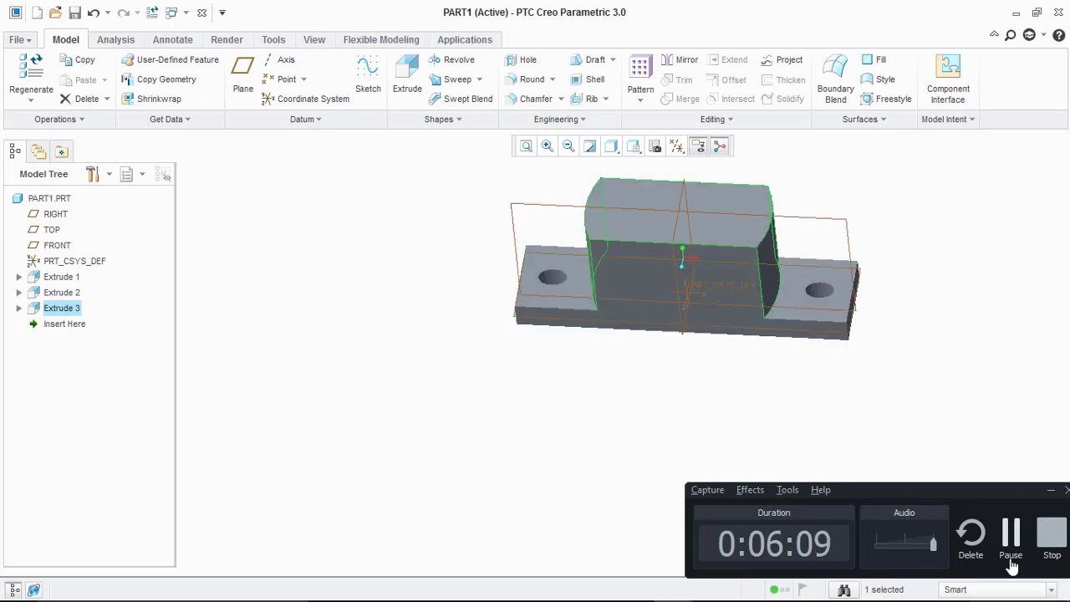
left_click(632, 468)
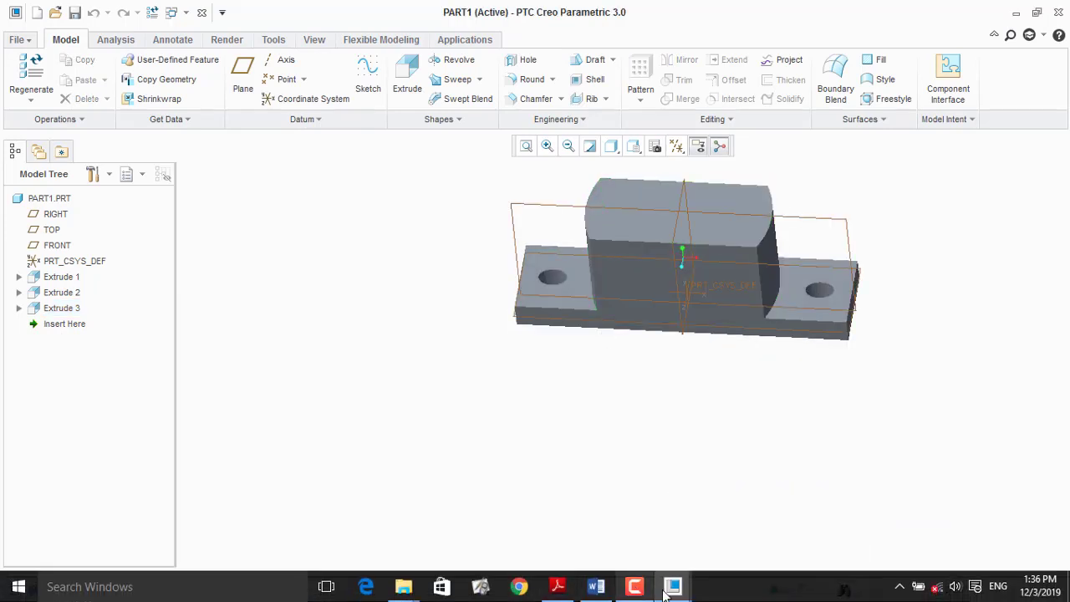
left_click(668, 588)
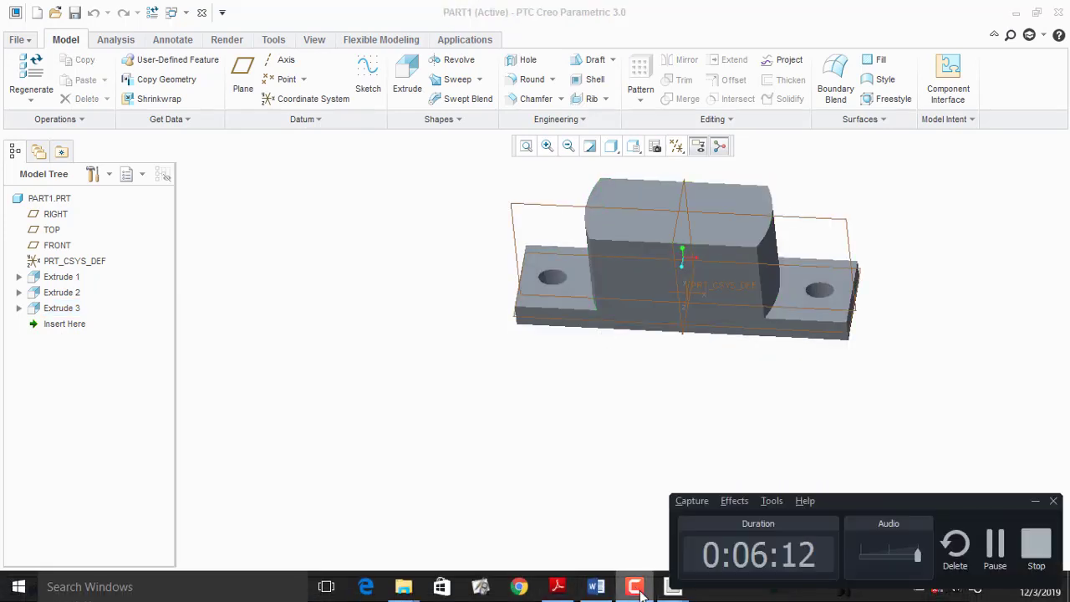
Redefine Extrude 3, the raised block, with a depth of 60 mm
left_click(77, 309)
right_click(77, 309)
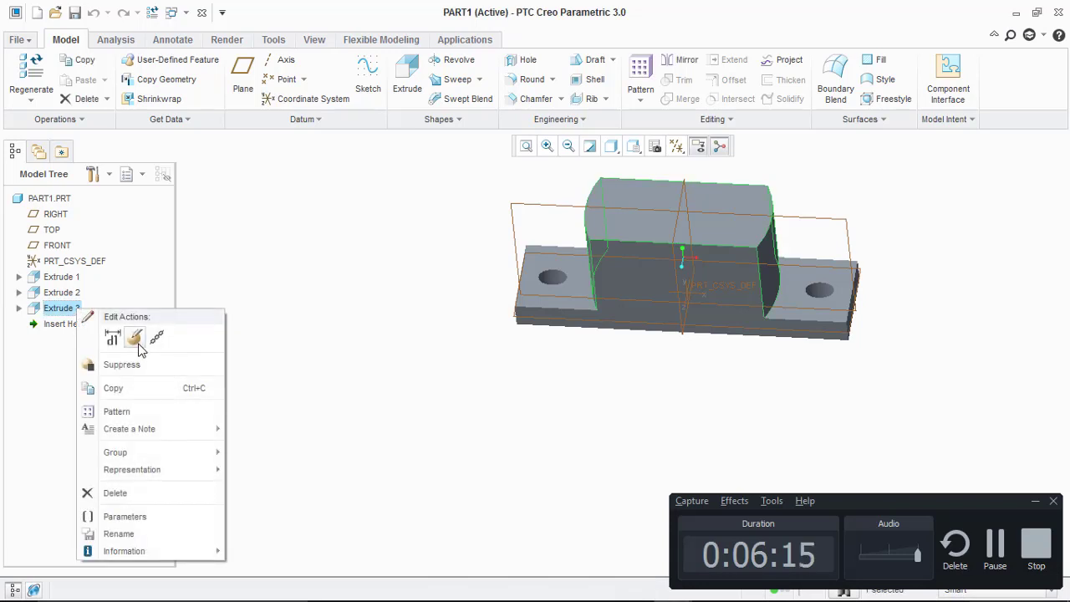
left_click(135, 337)
left_click(100, 80)
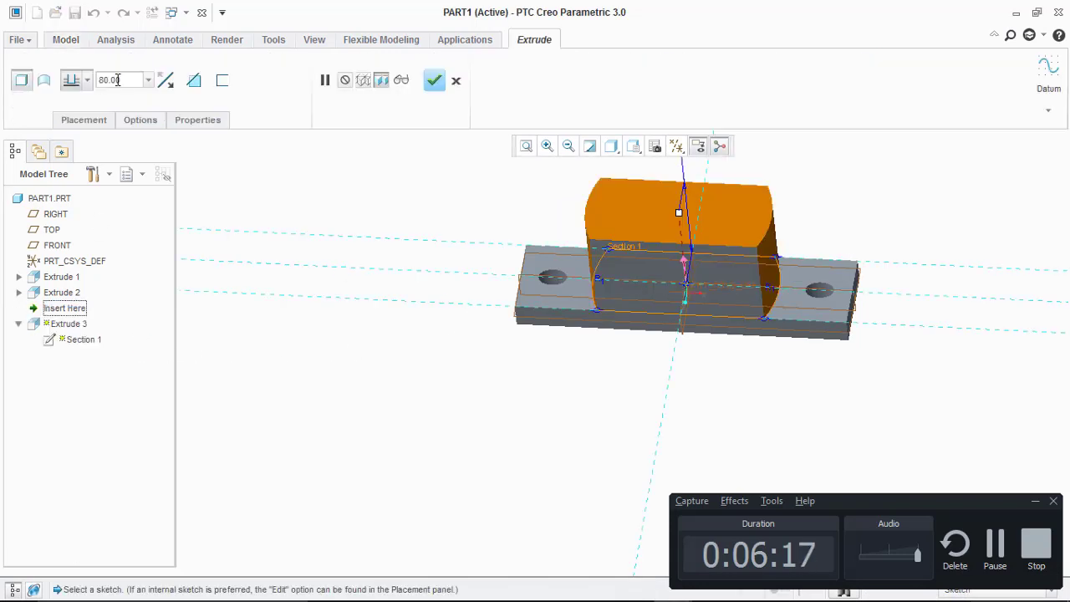
type("60")
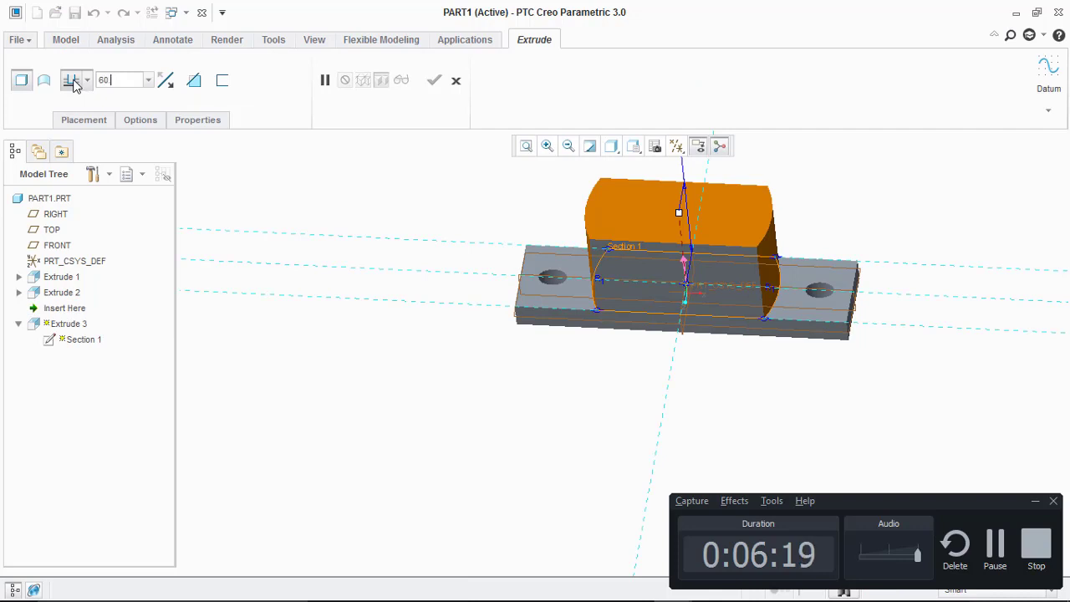
key("Return")
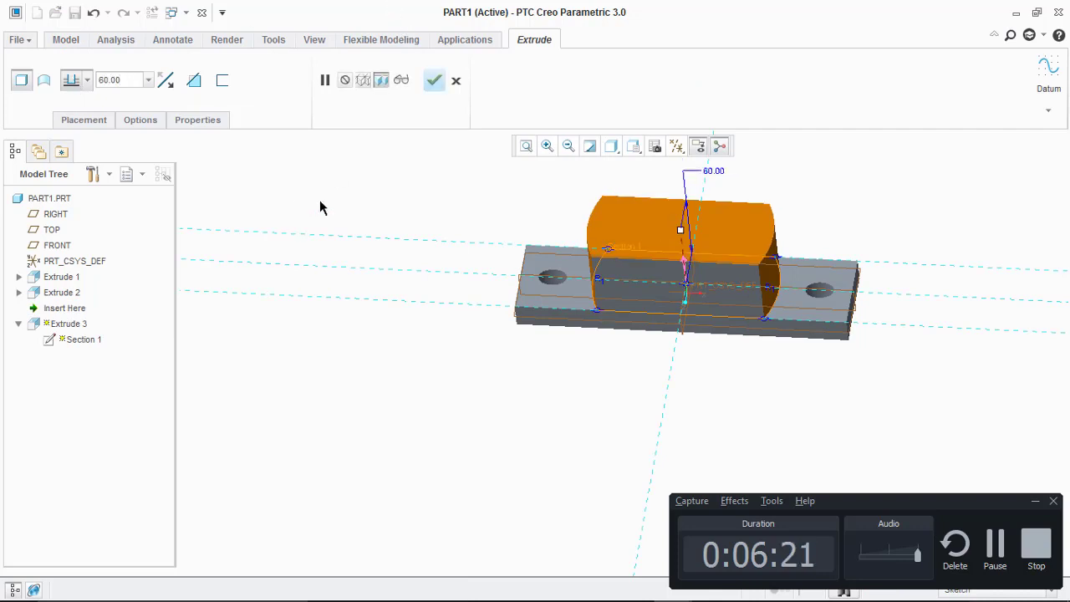
left_click(435, 81)
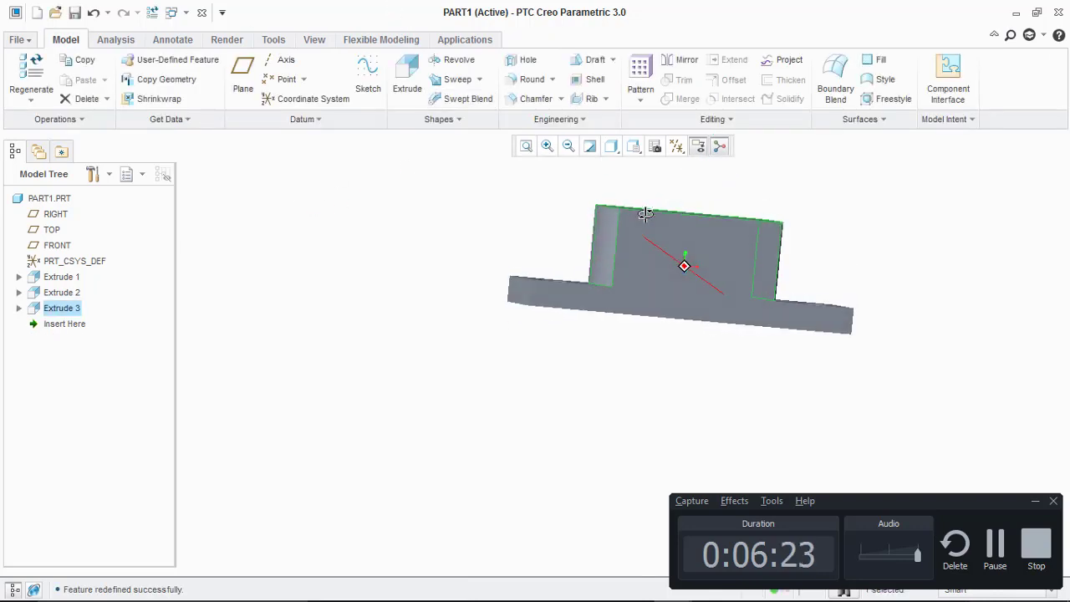
Start another Extrude sketched on the FRONT datum plane and orient the sketch plane parallel to the screen
mouse_move(569, 592)
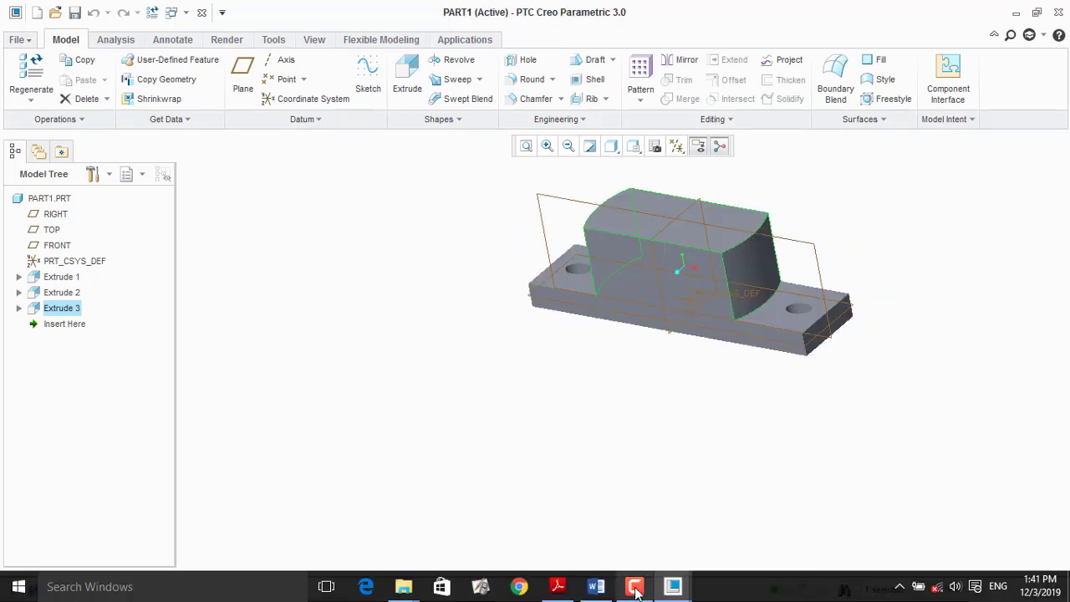
left_click(672, 585)
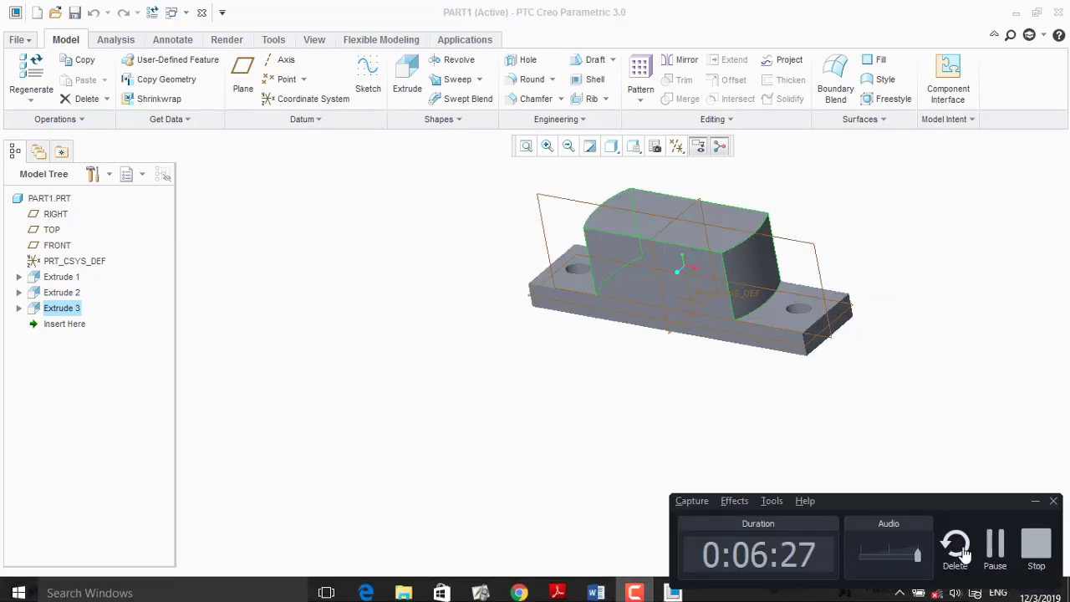
left_click(800, 245)
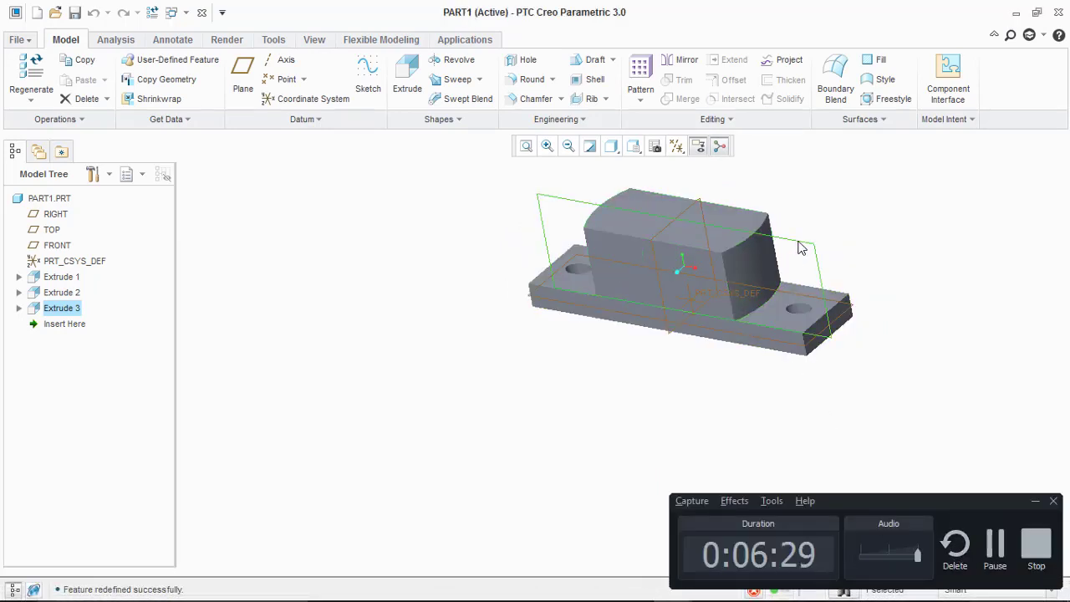
left_click(407, 74)
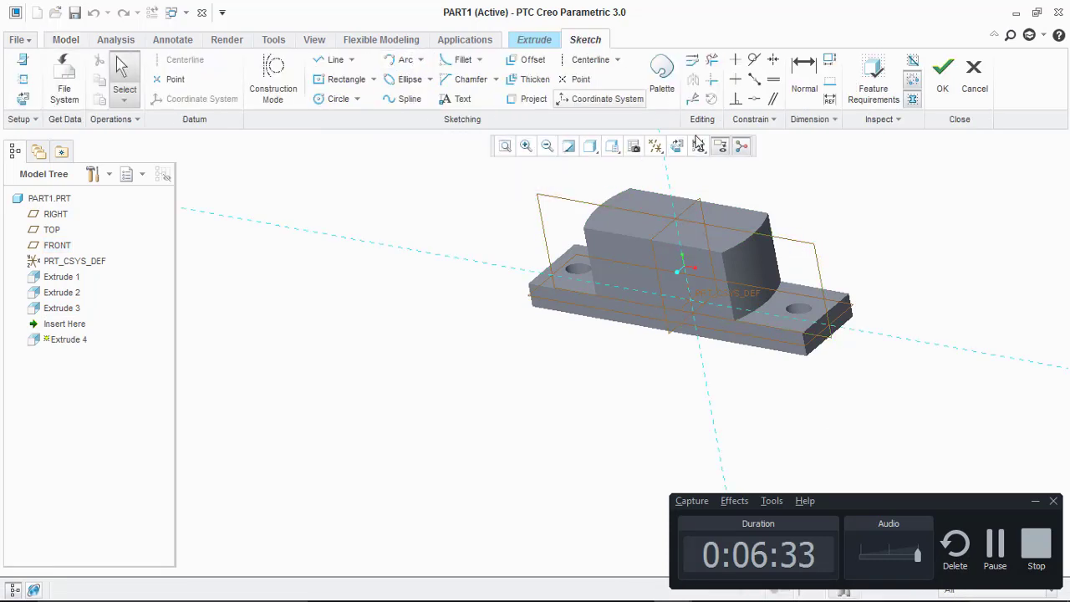
left_click(678, 147)
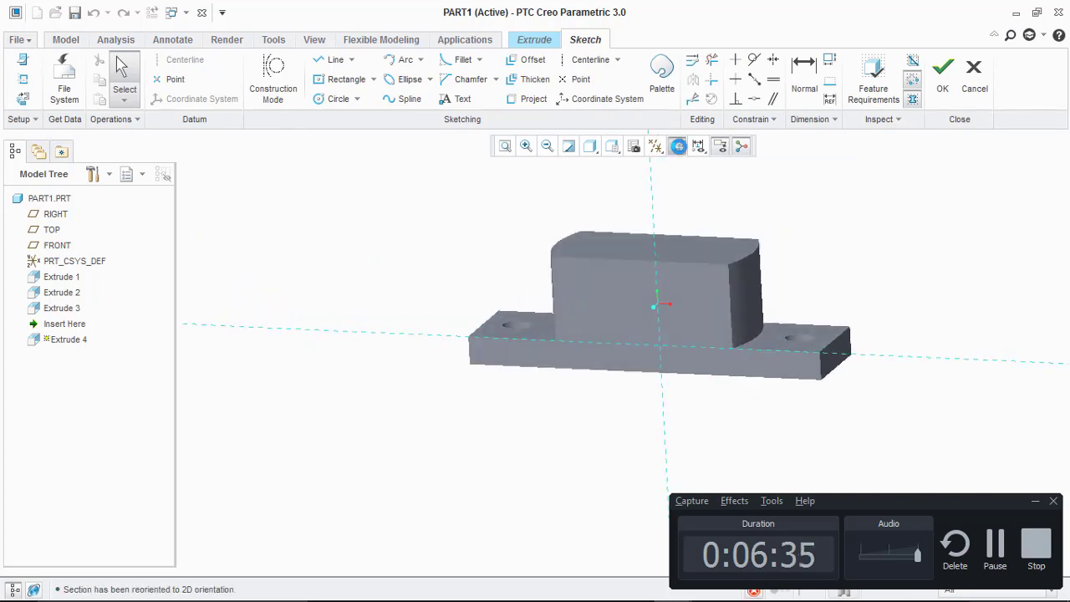
Add the raised block's top and front vertical edges plus the base's top and bottom edges as sketch references
left_click(25, 79)
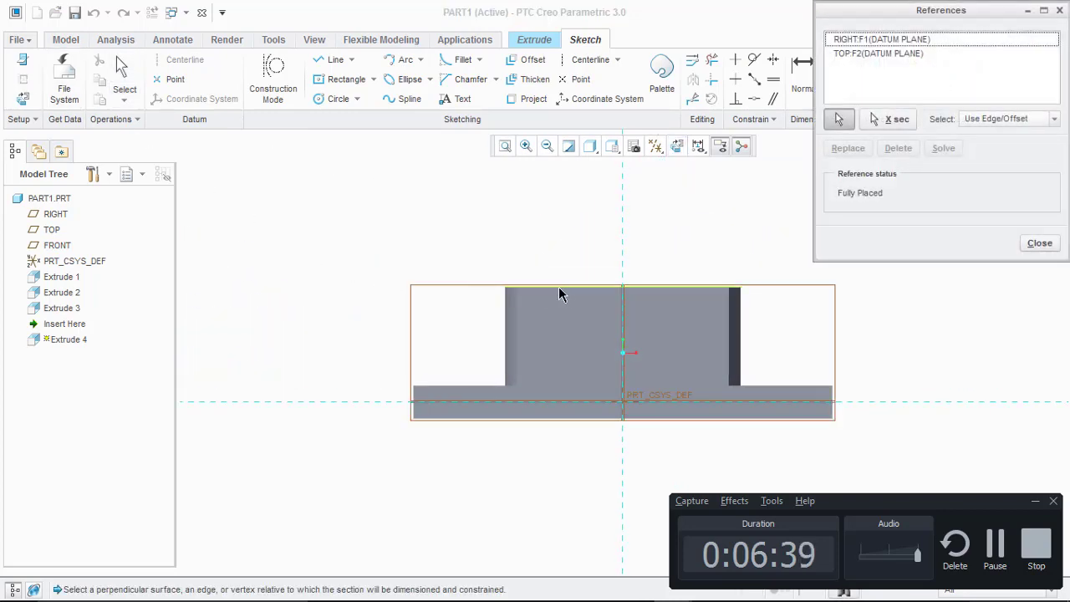
left_click(584, 297)
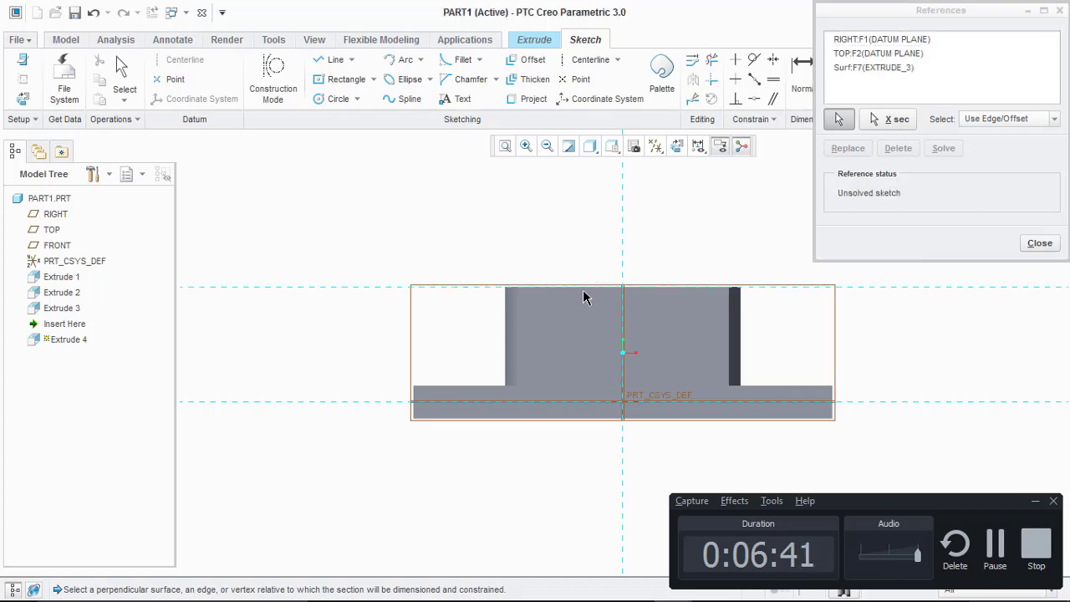
left_click(514, 321)
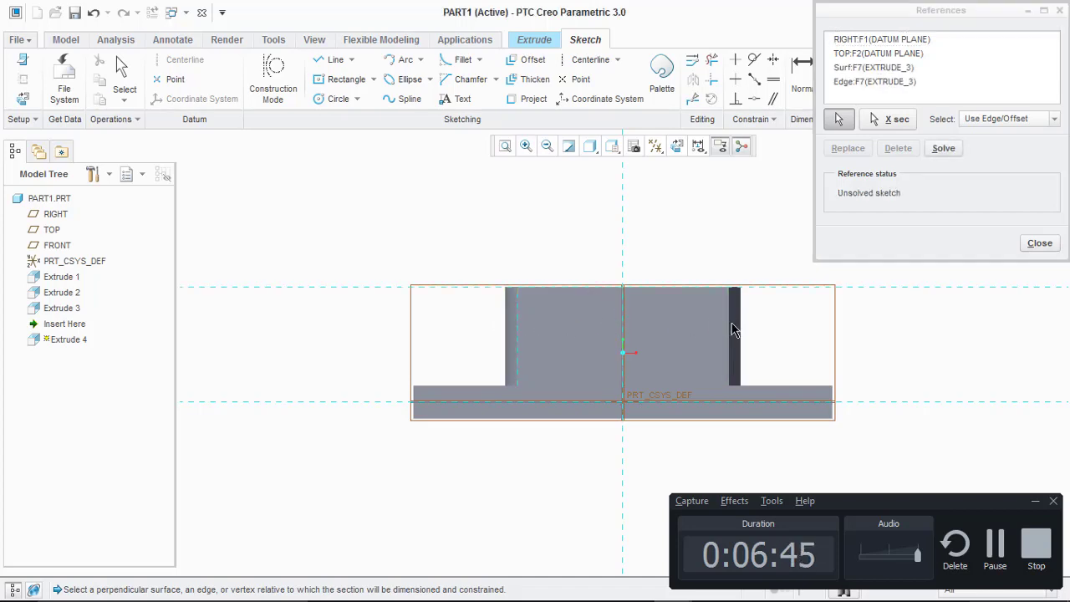
left_click(730, 333)
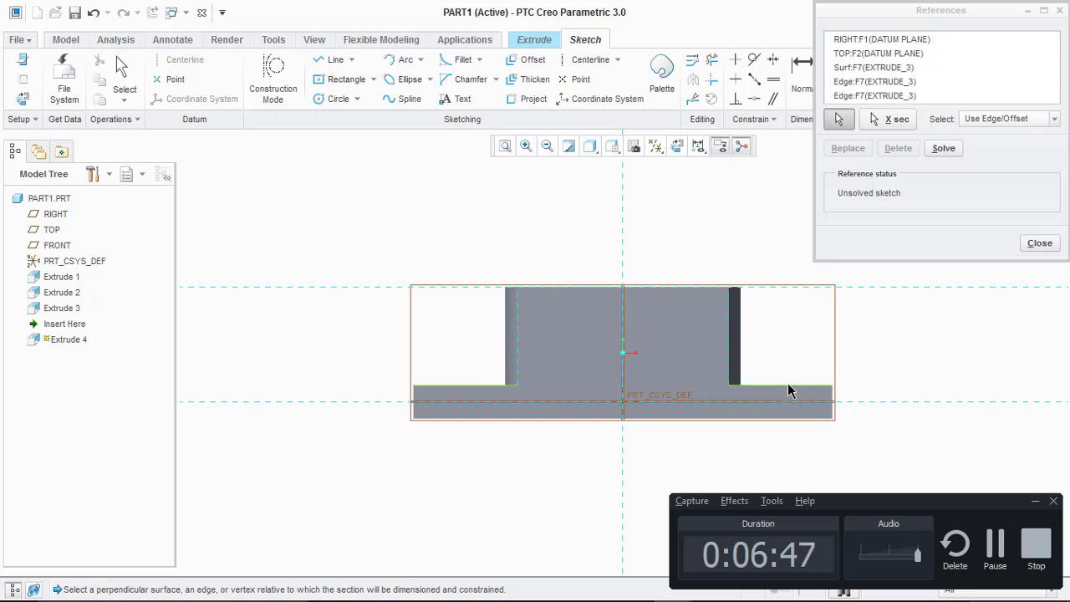
left_click(786, 388)
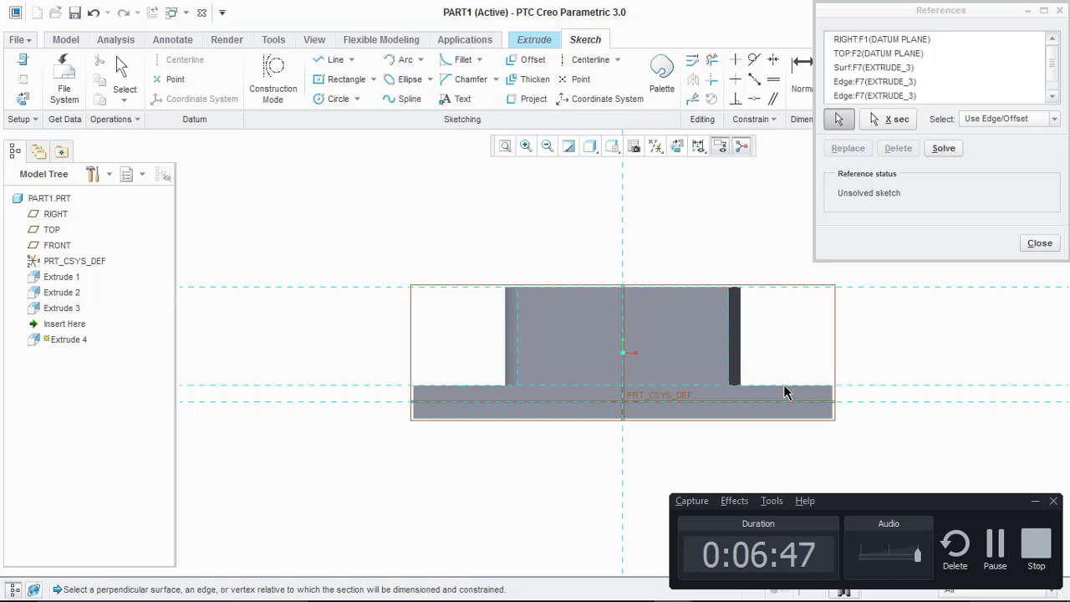
left_click(644, 428)
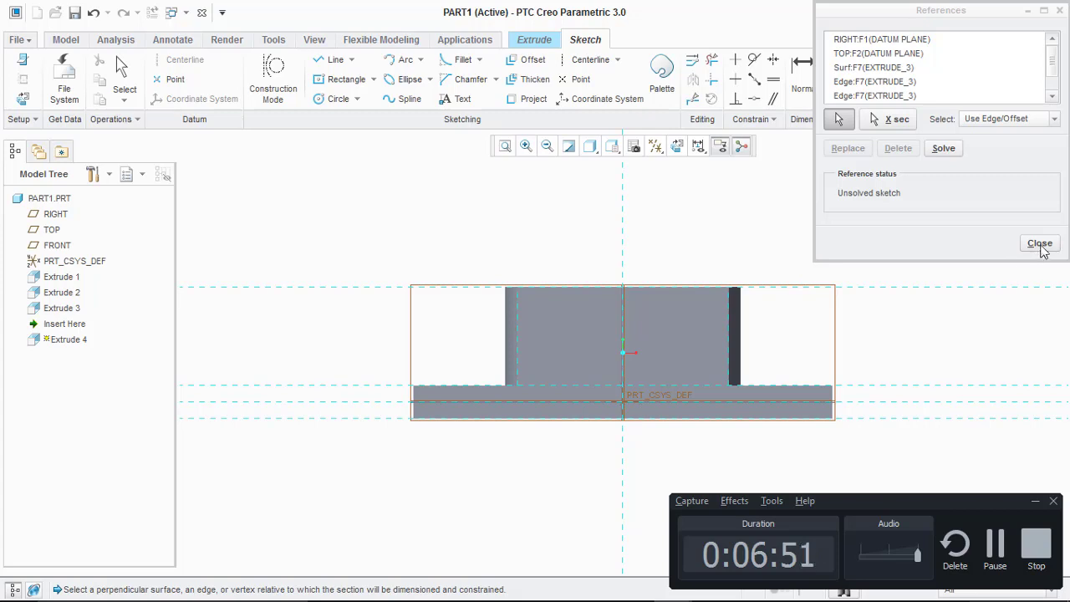
Sketch a circle about 33 mm in diameter on the vertical centreline, with its centre 25 mm below the raised block's top edge
left_click(1040, 242)
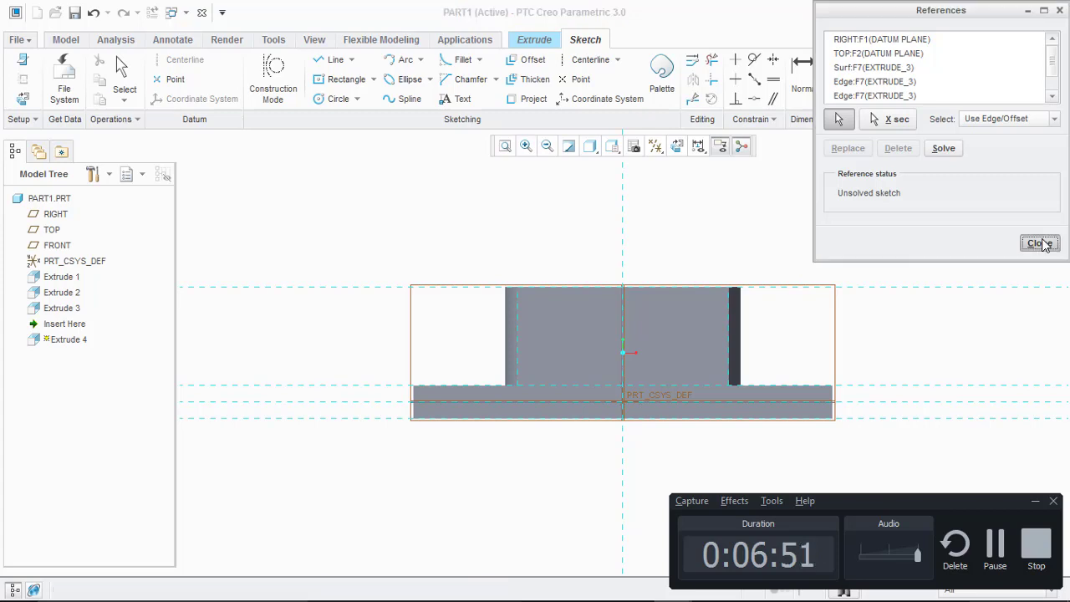
left_click(326, 98)
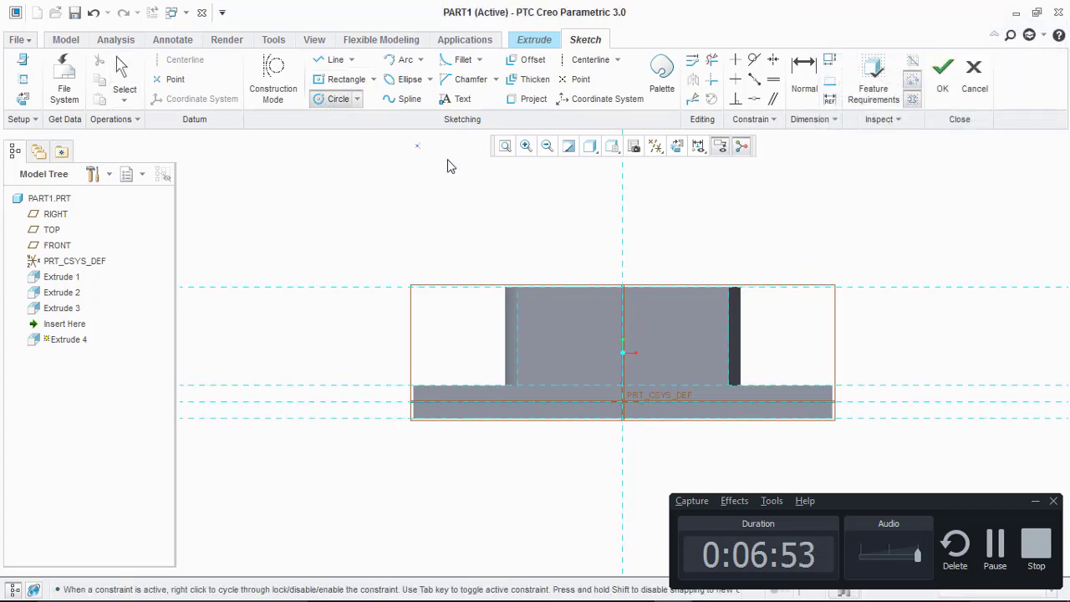
left_click(651, 328)
middle_click(681, 238)
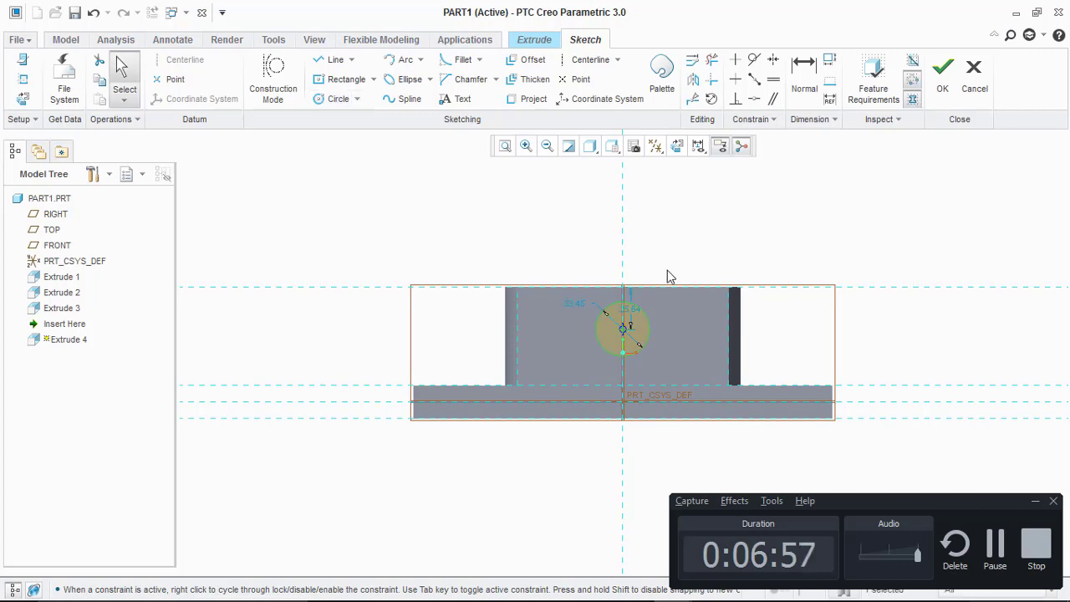
scroll(648, 299, "up", 2)
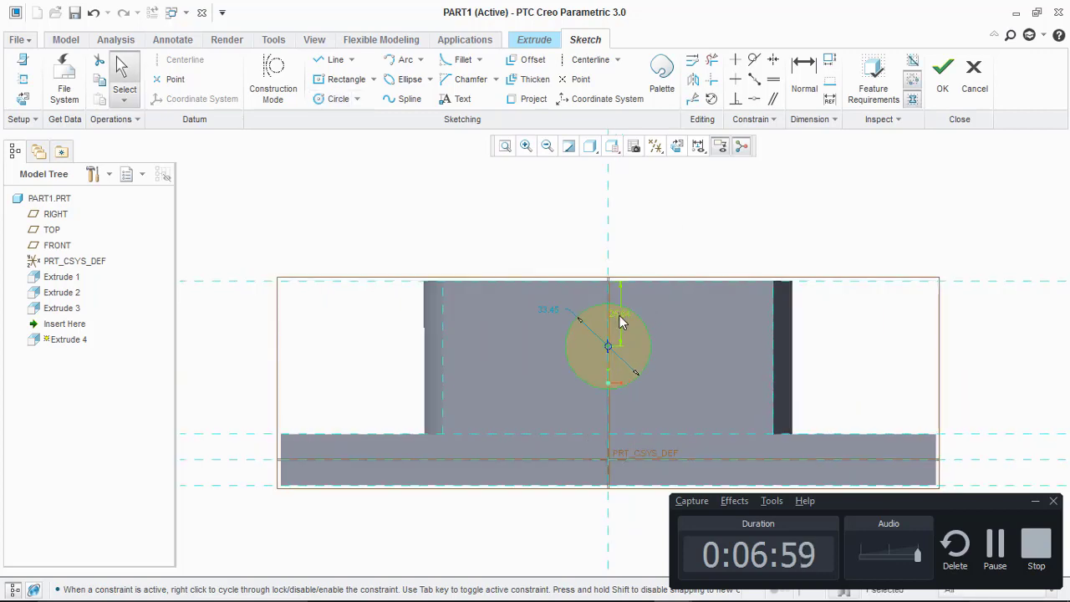
double_click(620, 318)
type("25")
key("Return")
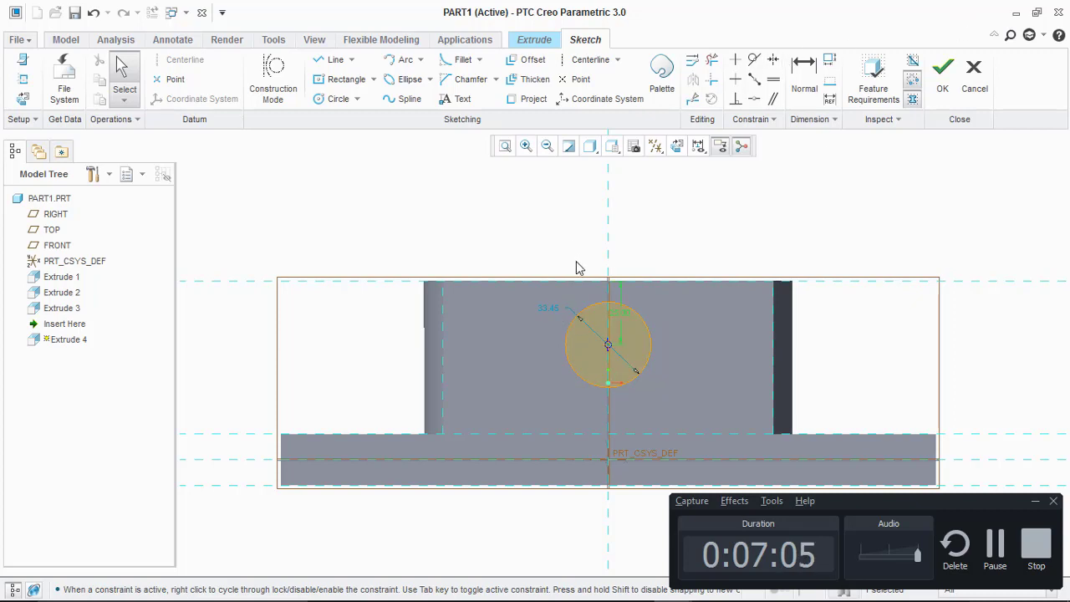
Check the bore radius in the PDF drawing and dimension the circle with a radius of 32 mm
left_click_drag(551, 310, 548, 263)
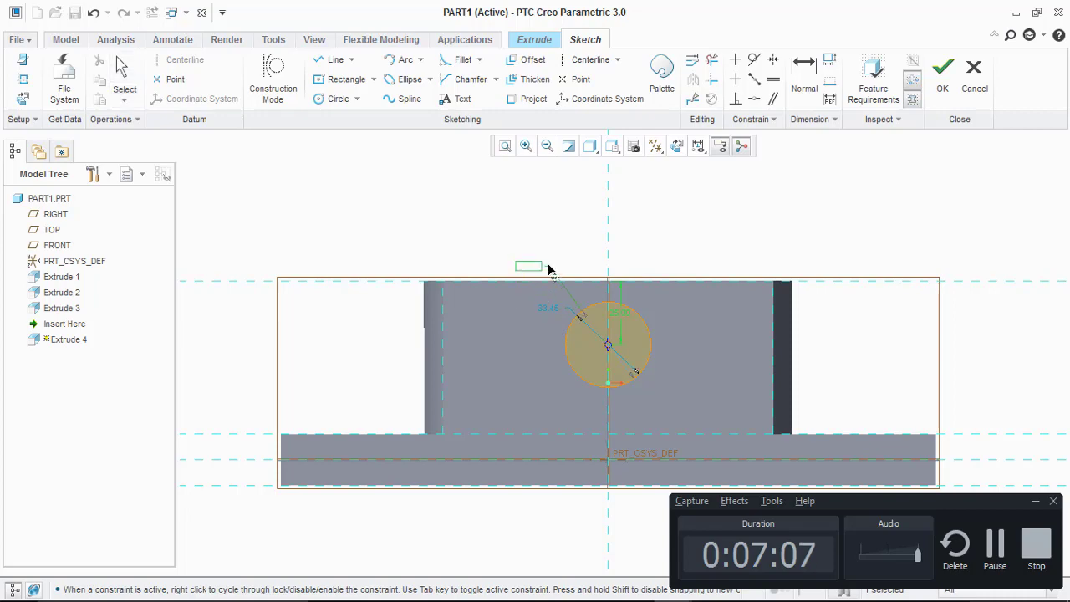
left_click(558, 594)
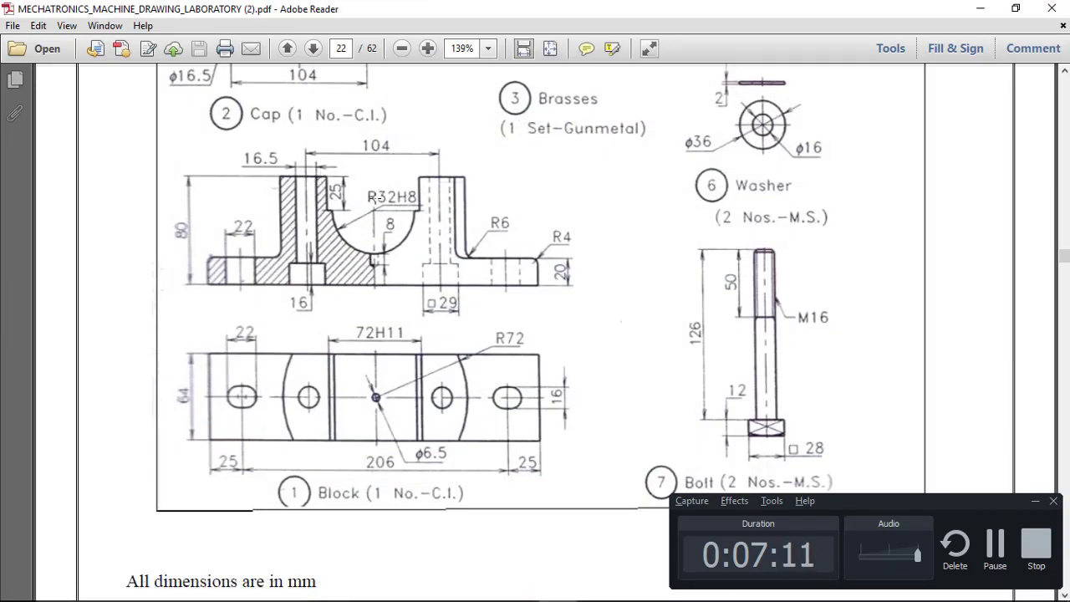
left_click(557, 590)
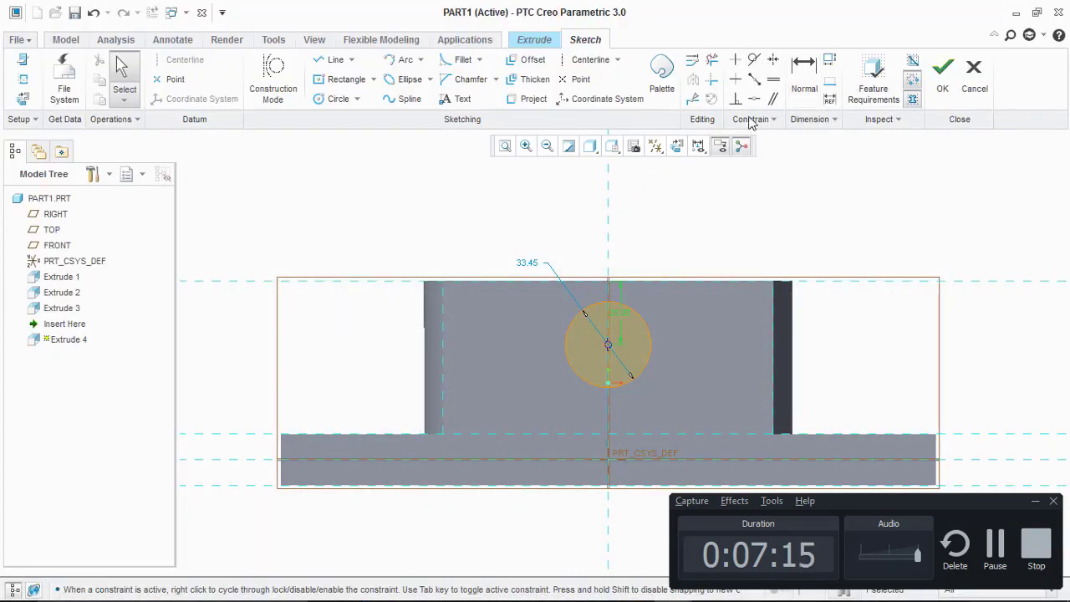
left_click(804, 74)
left_click(642, 322)
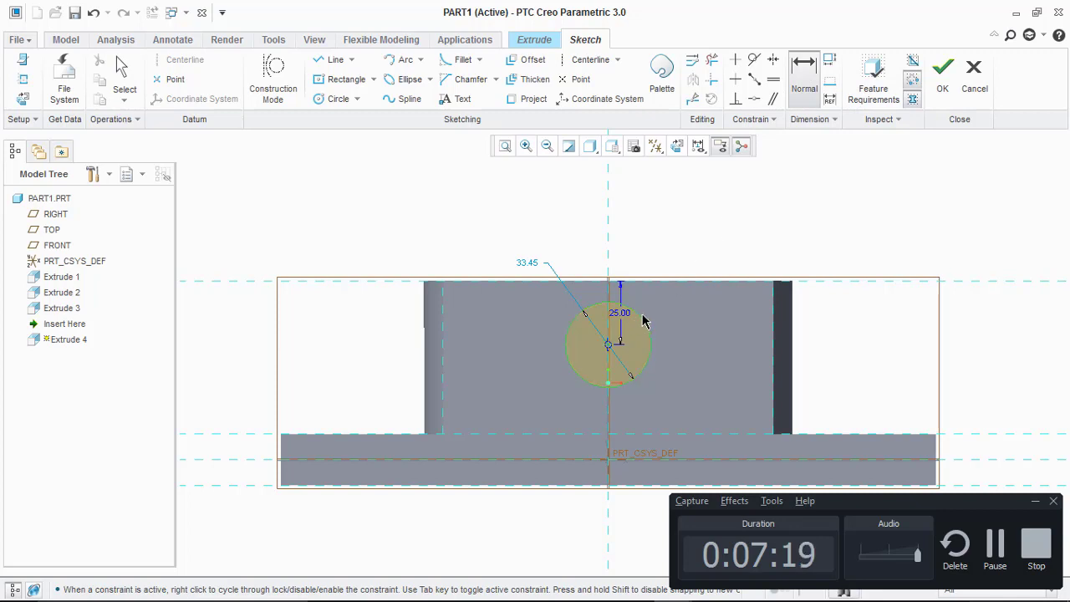
middle_click(687, 325)
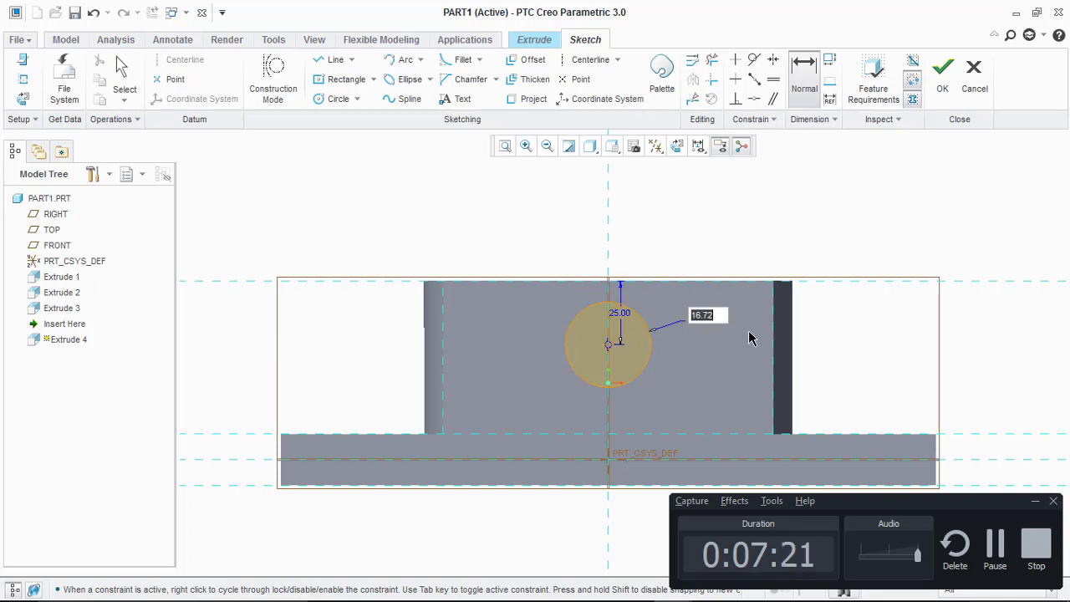
type("32")
key("Return")
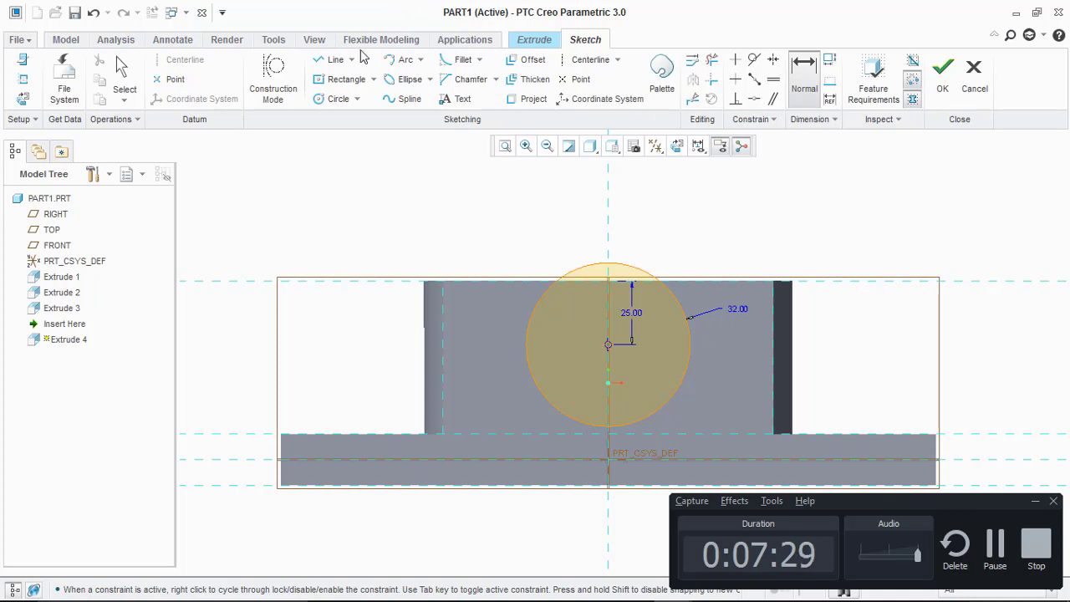
Draw a horizontal line across the circle through its centre, ending on the circle at both sides
left_click(332, 60)
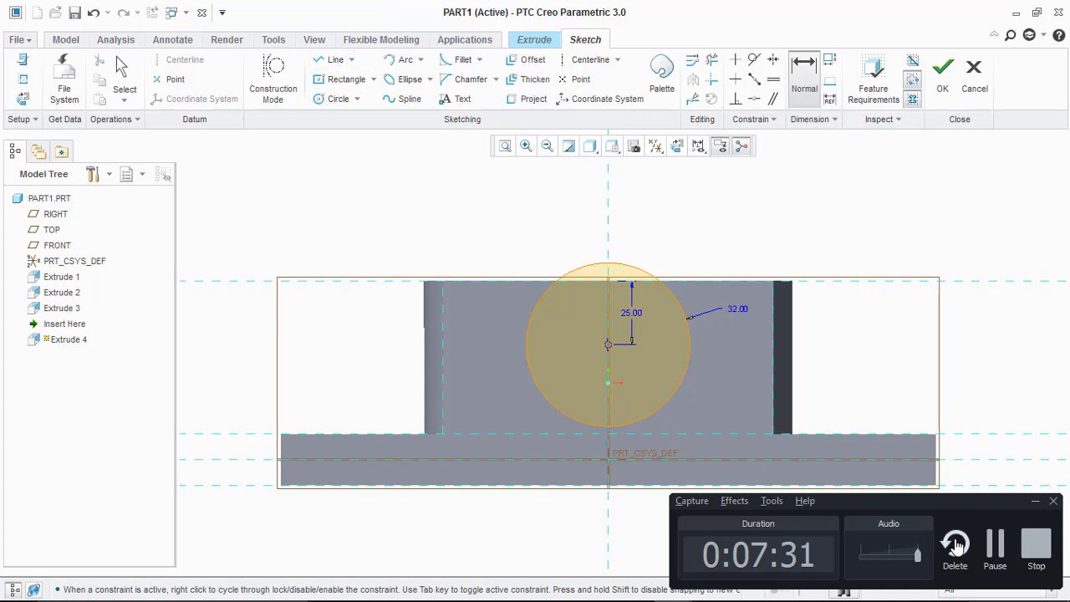
left_click(995, 547)
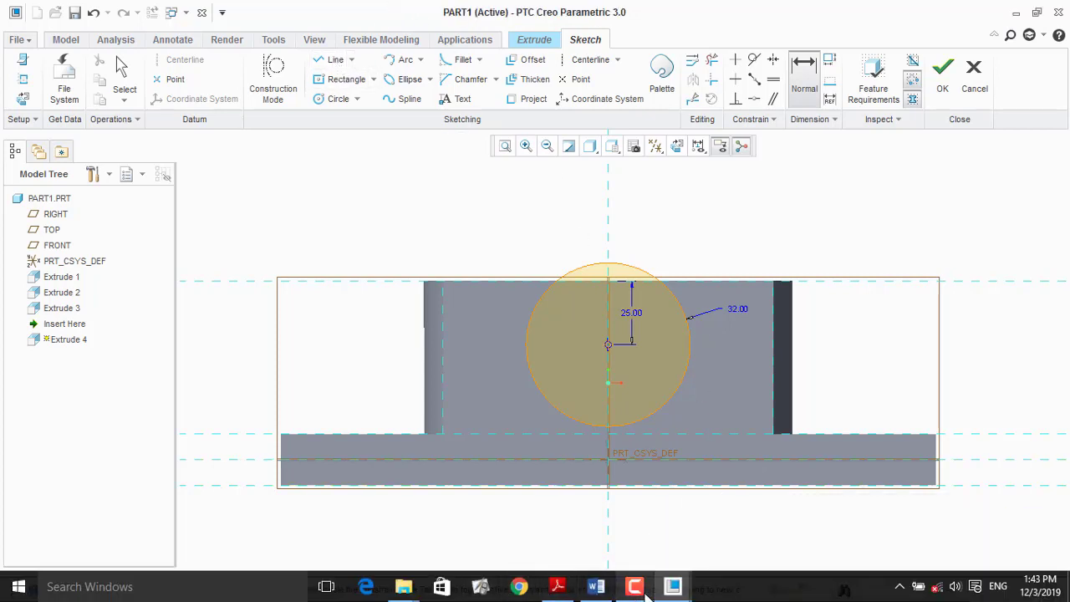
left_click(333, 64)
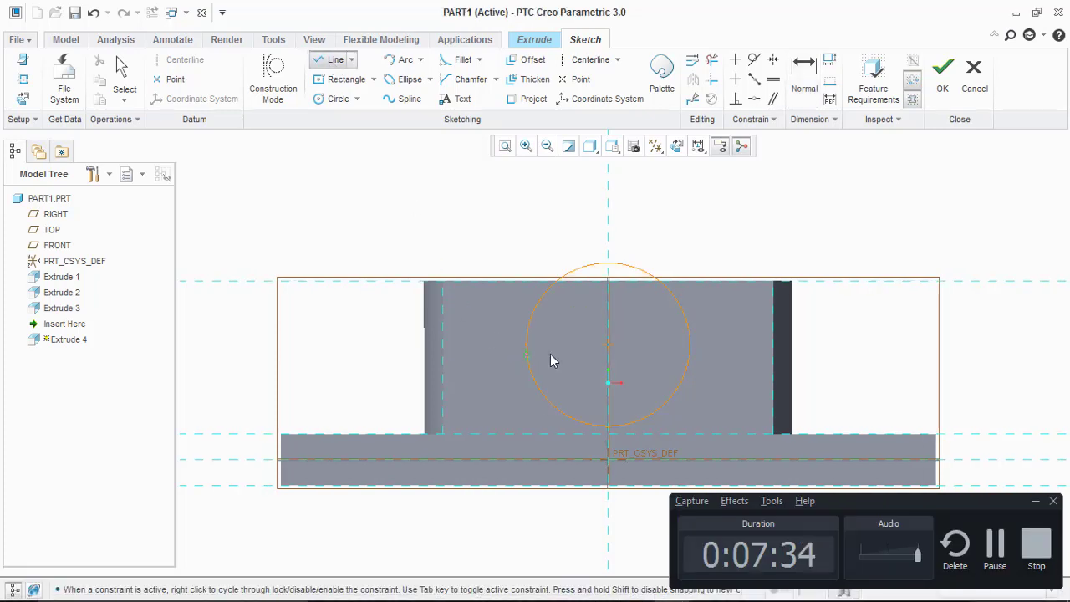
left_click(524, 345)
left_click(691, 349)
middle_click(729, 209)
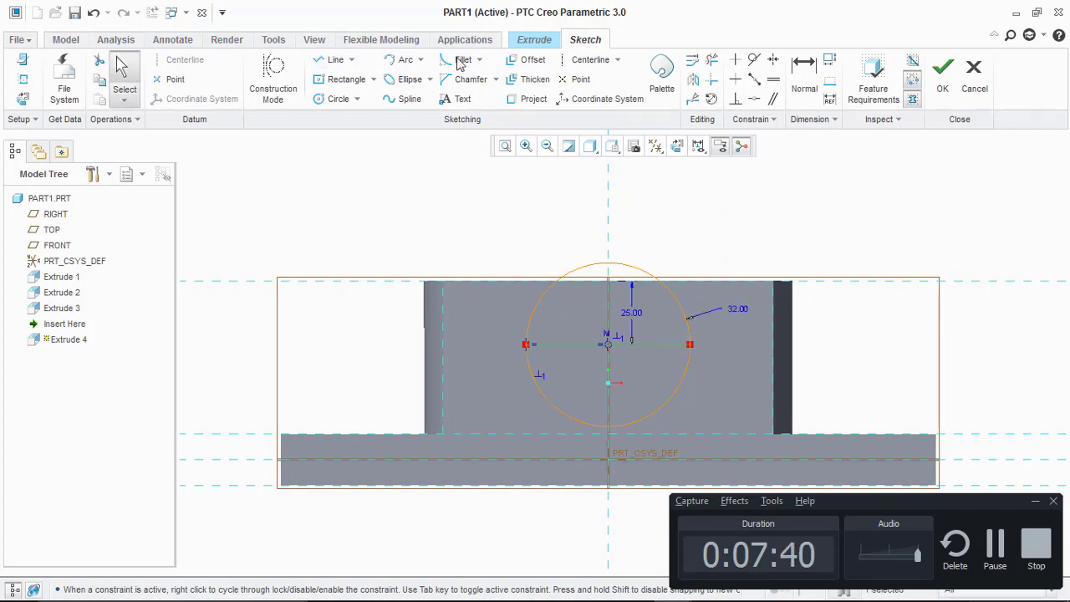
Trim away the circle's upper half above the horizontal diameter line
left_click(712, 59)
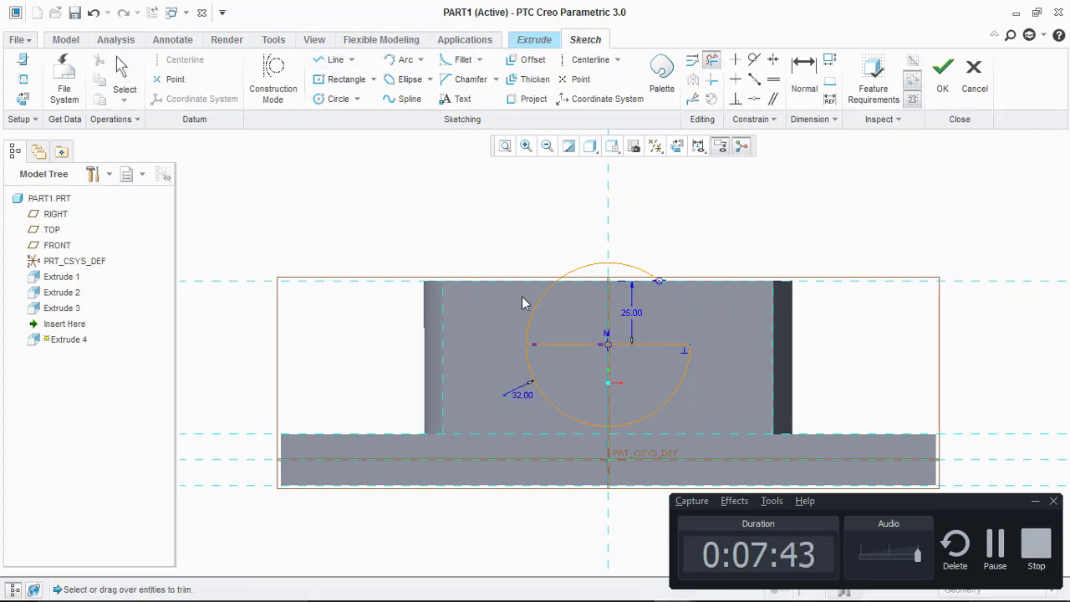
left_click(539, 307)
mouse_move(570, 237)
left_mouse_down()
mouse_move(608, 269)
mouse_move(585, 265)
mouse_move(560, 286)
left_mouse_up()
middle_click(677, 245)
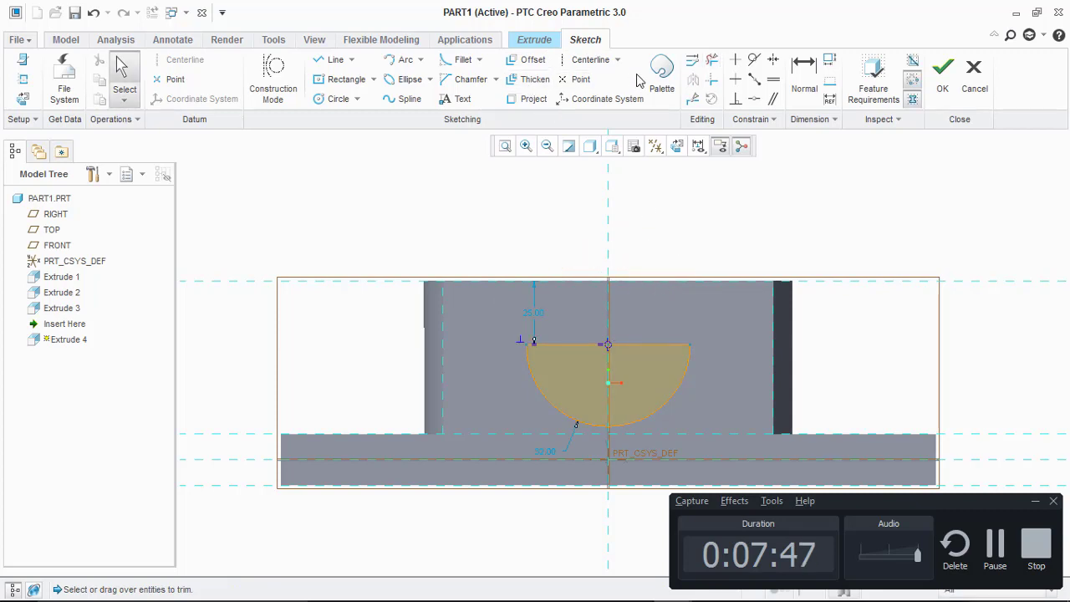
Draw short horizontal ledge lines of equal length extending outward from both ends of the semicircle
left_click(325, 61)
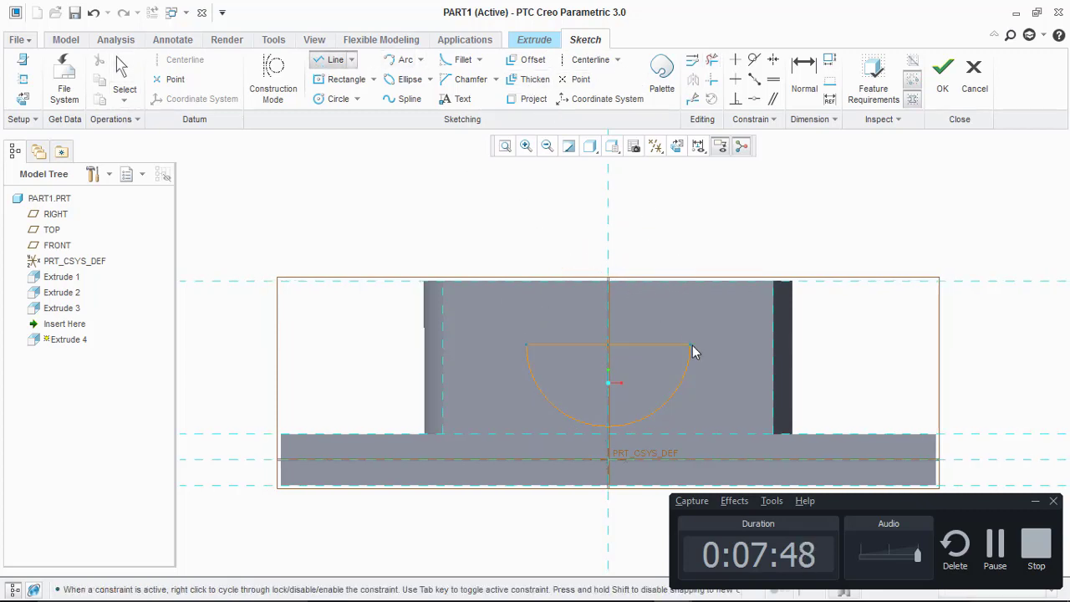
left_click(715, 345)
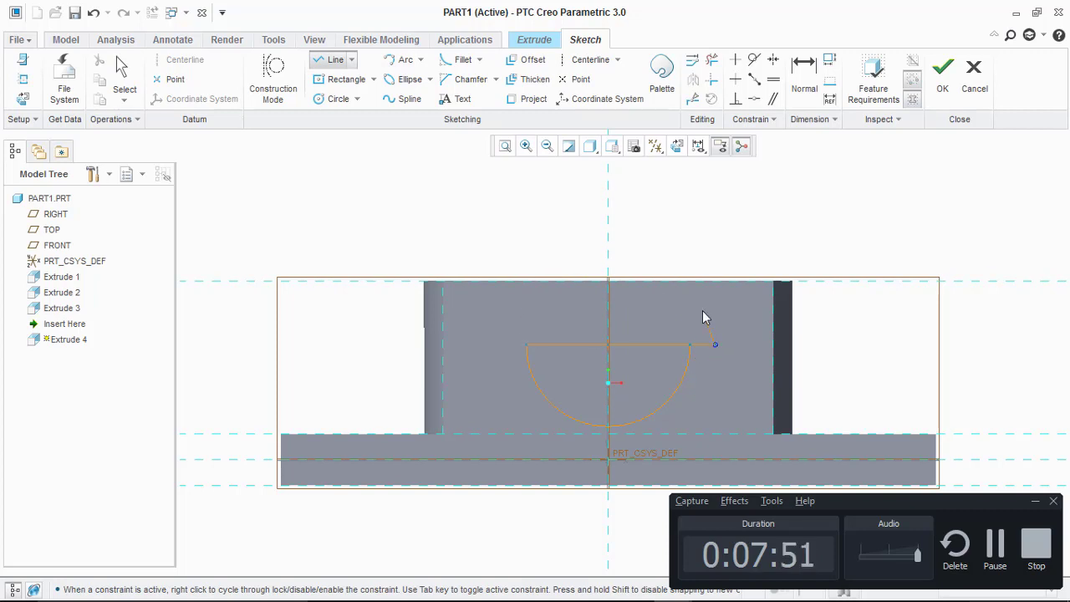
middle_click(690, 318)
middle_click(680, 321)
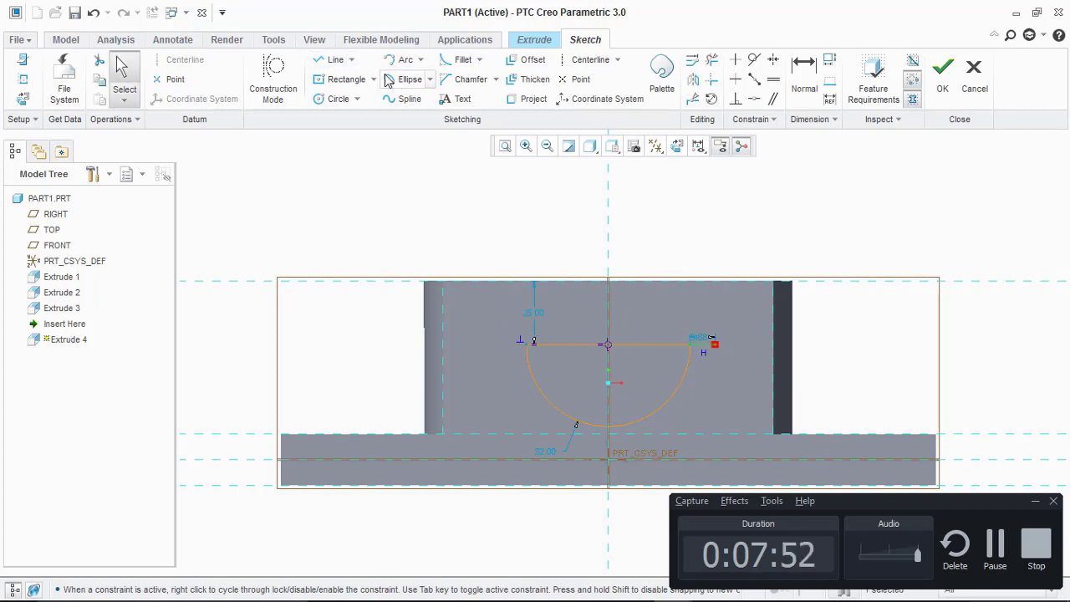
left_click(336, 62)
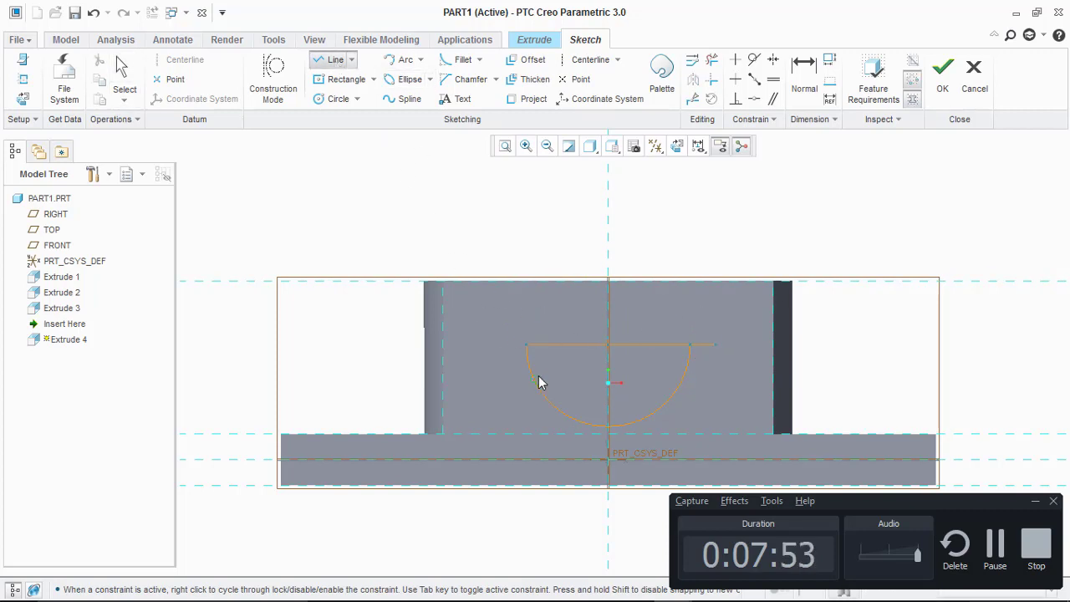
left_click(500, 347)
middle_click(482, 227)
Connect the ledge ends with vertical lines and a line about 84 mm long along the block's top edge, and delete the inner diameter line
left_click(331, 60)
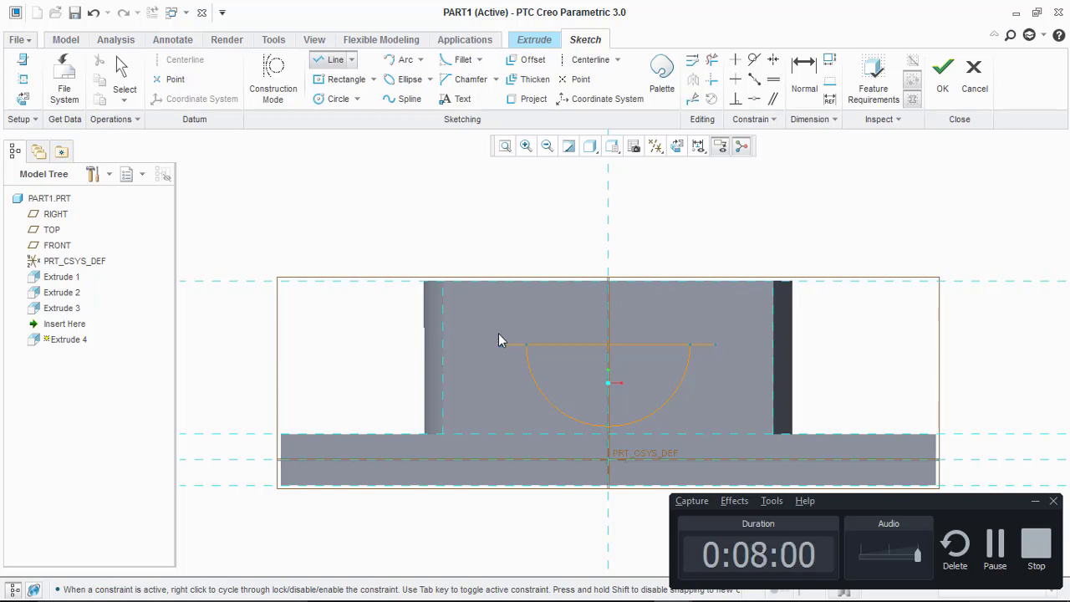
left_click(500, 344)
left_click(500, 281)
left_click(714, 286)
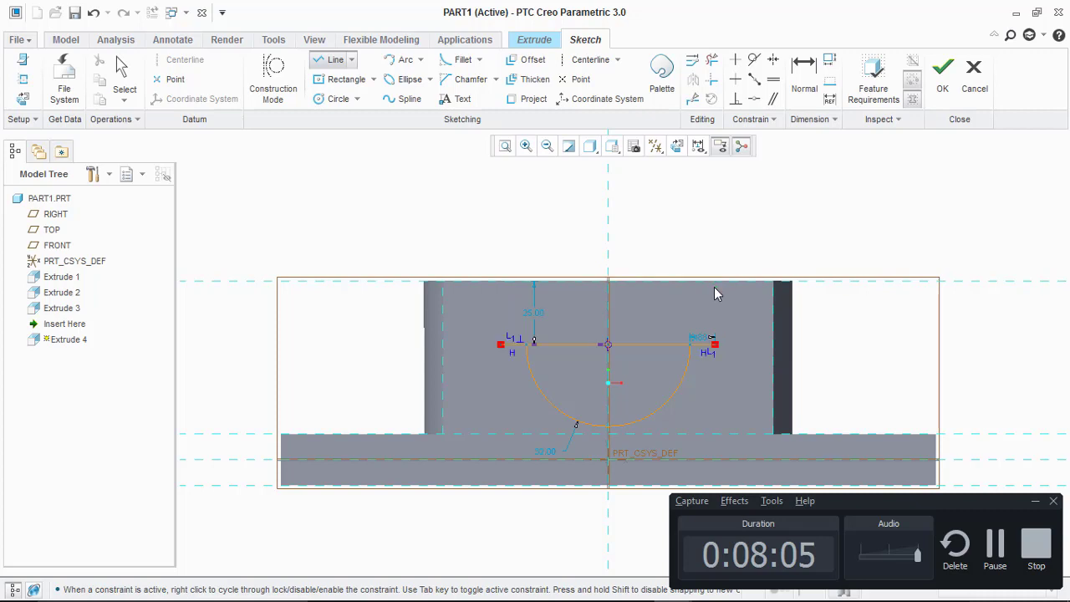
left_click(715, 344)
middle_click(769, 210)
middle_click(768, 206)
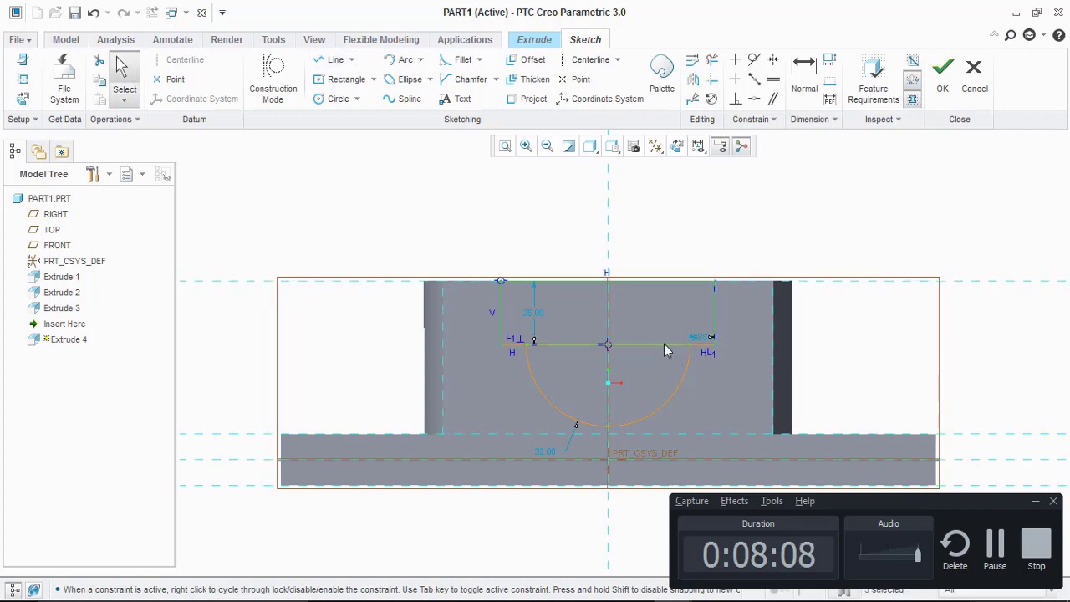
key("Delete")
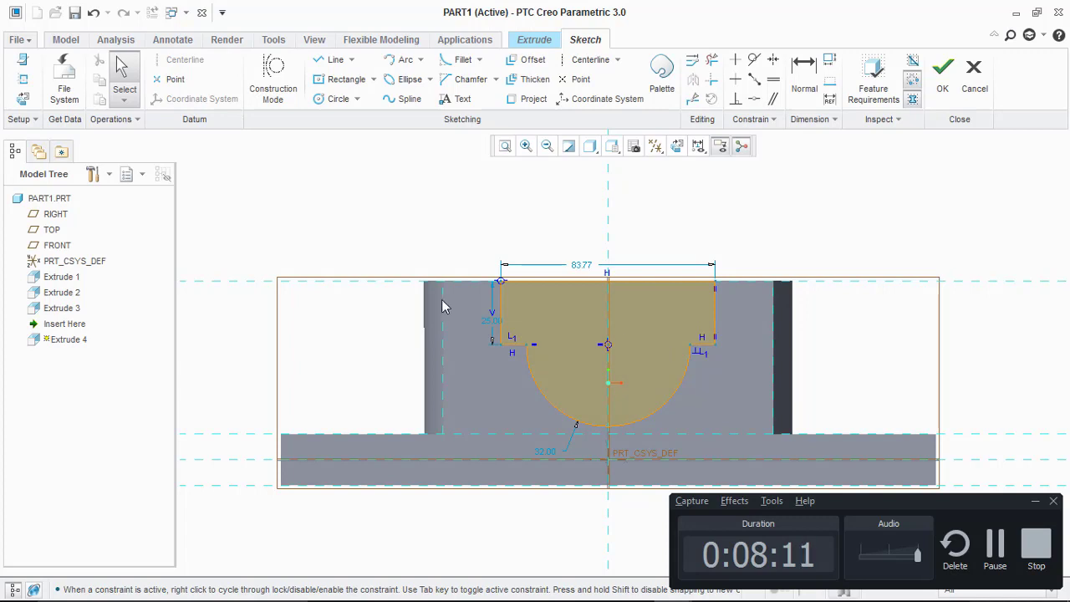
scroll(552, 287, "up", 2)
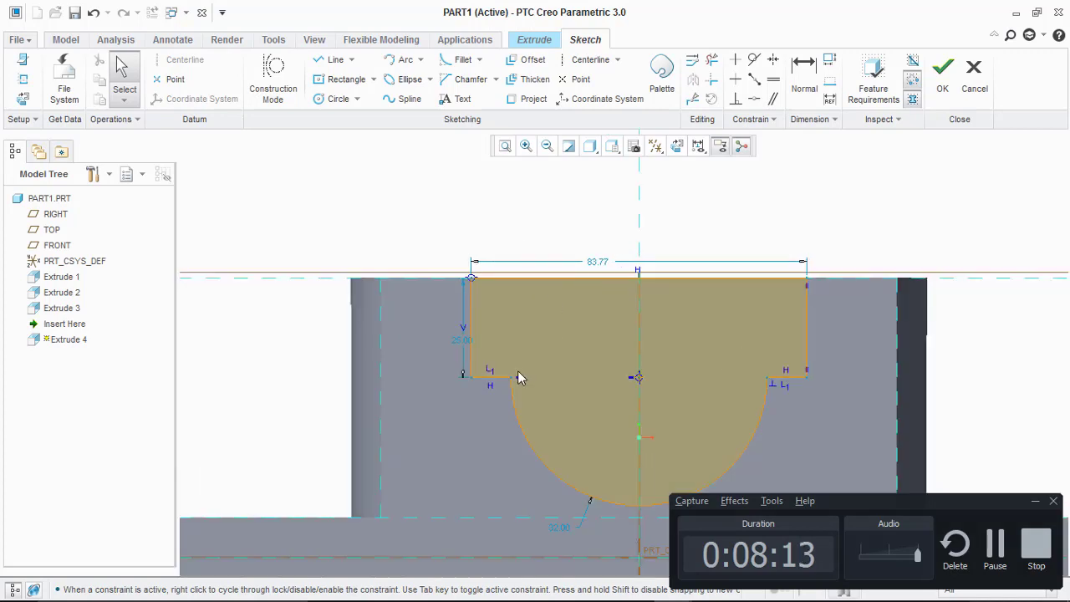